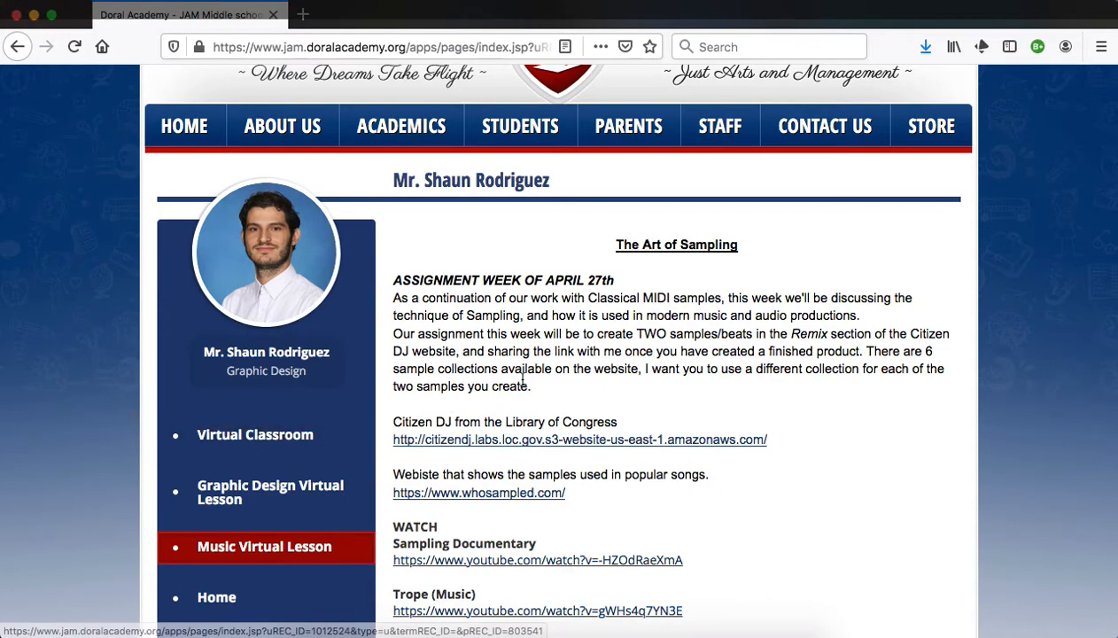
Step: Open the Citizen DJ website from the link in the Art of Sampling assignment
scroll(532, 387, down, 1)
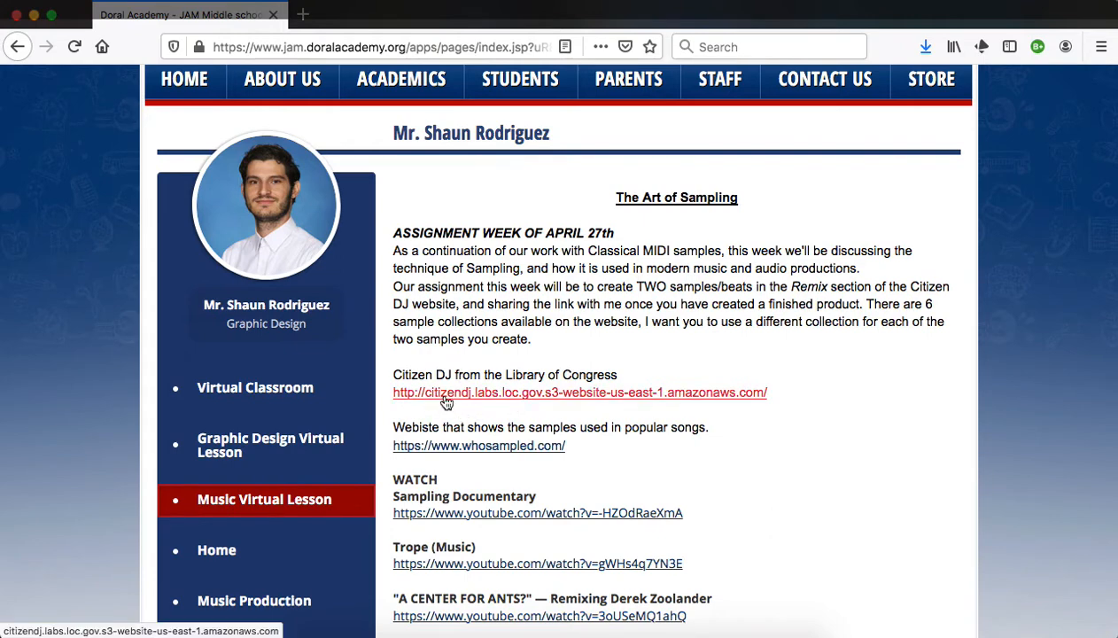
click(588, 402)
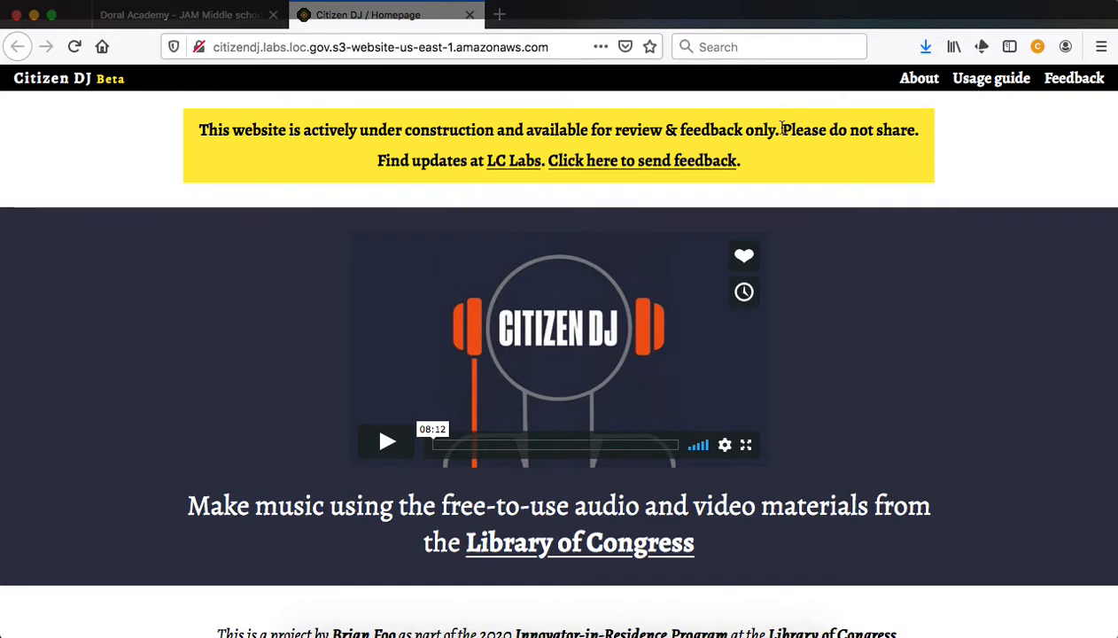
Step: Review the Citizen DJ homepage's construction notice, introductory video area and project credits
drag(783, 130, 919, 131)
click(895, 130)
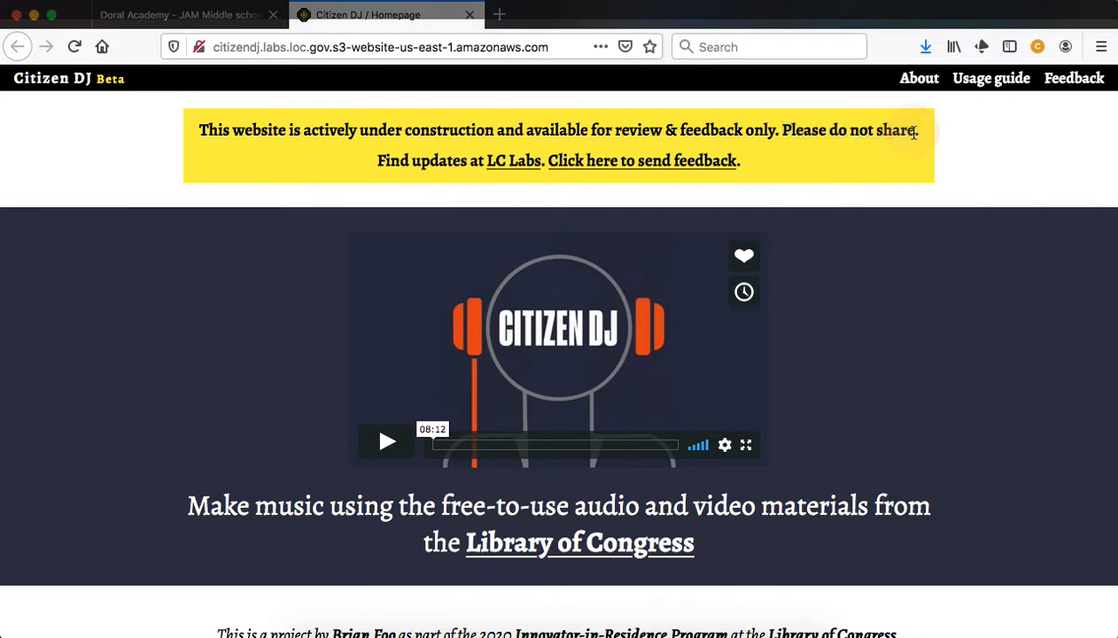
scroll(237, 268, down, 2)
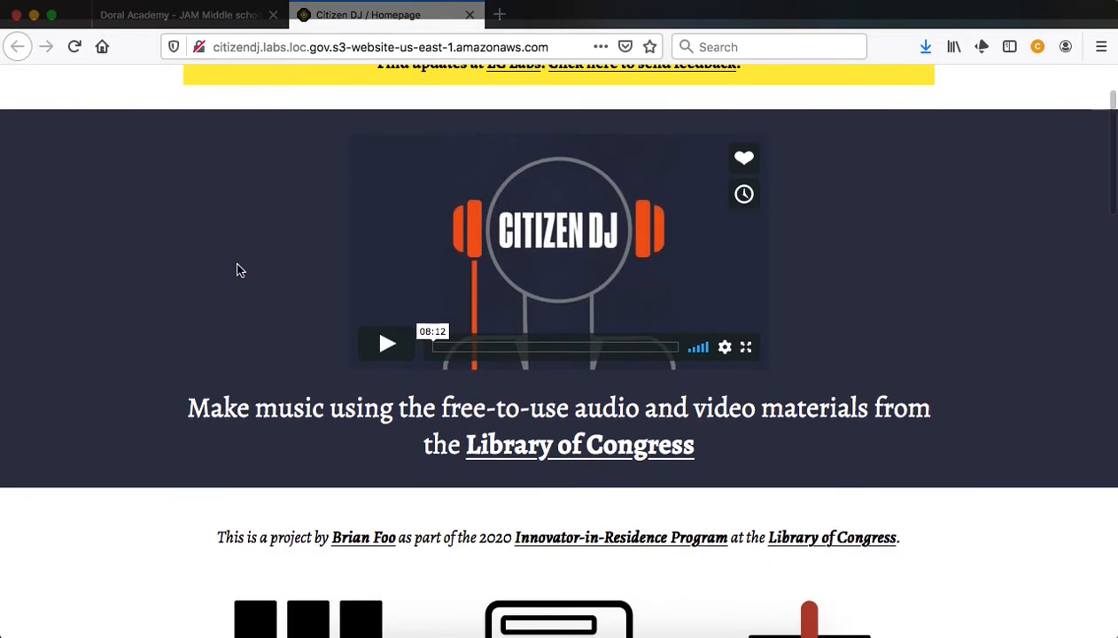
scroll(236, 268, up, 2)
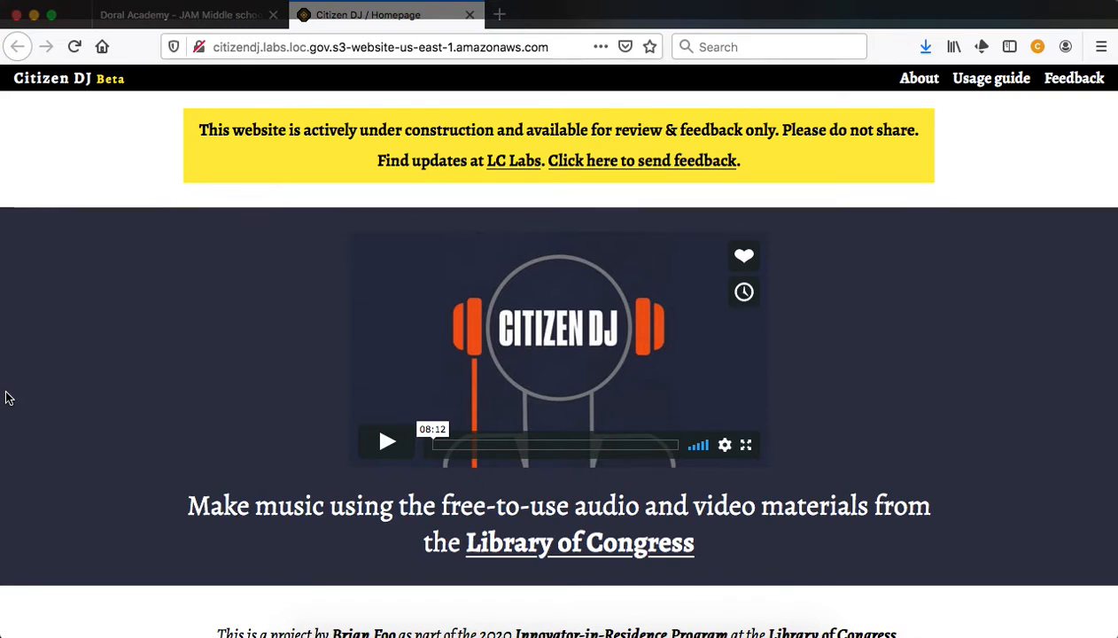
scroll(62, 408, down, 2)
scroll(64, 412, down, 3)
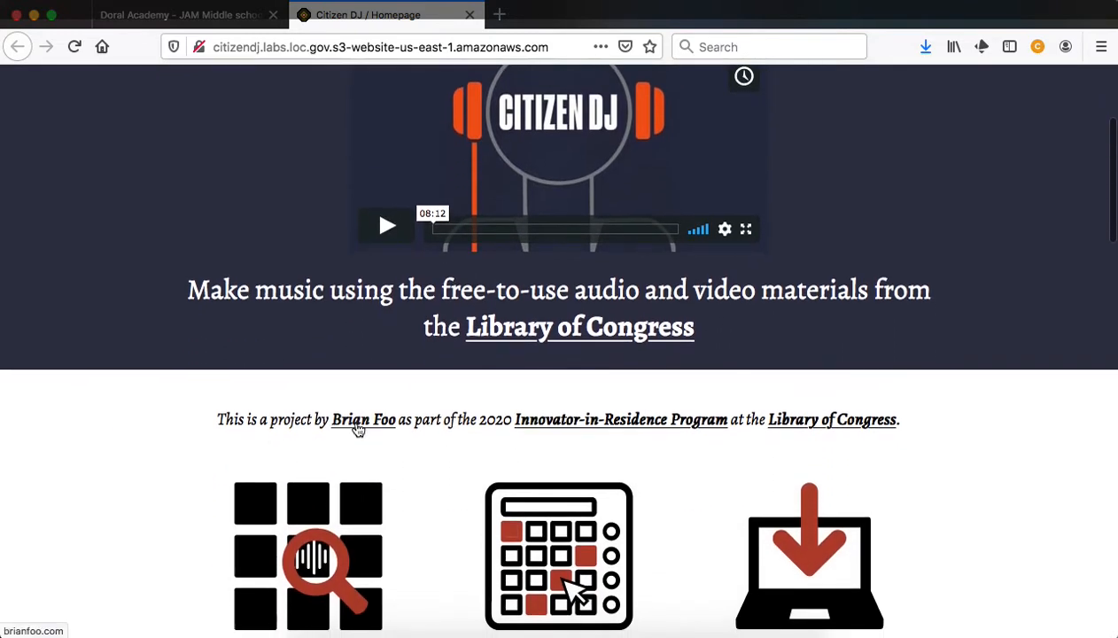
scroll(399, 453, down, 1)
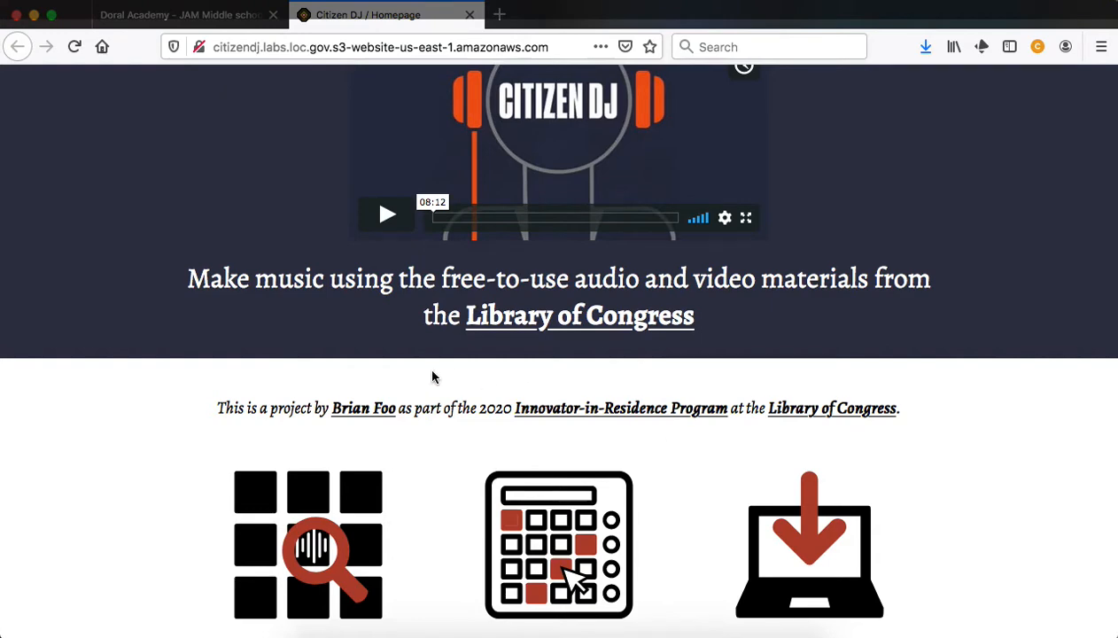
scroll(432, 376, up, 4)
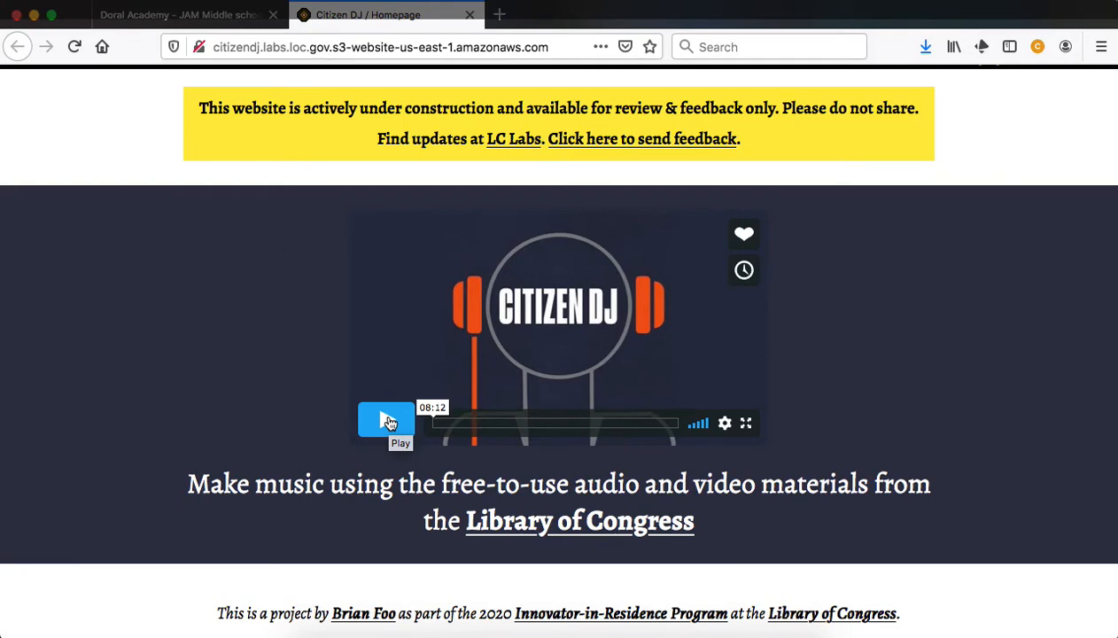
Step: Read through the homepage's feature overview and the descriptions of the available sample collections
scroll(281, 428, down, 10)
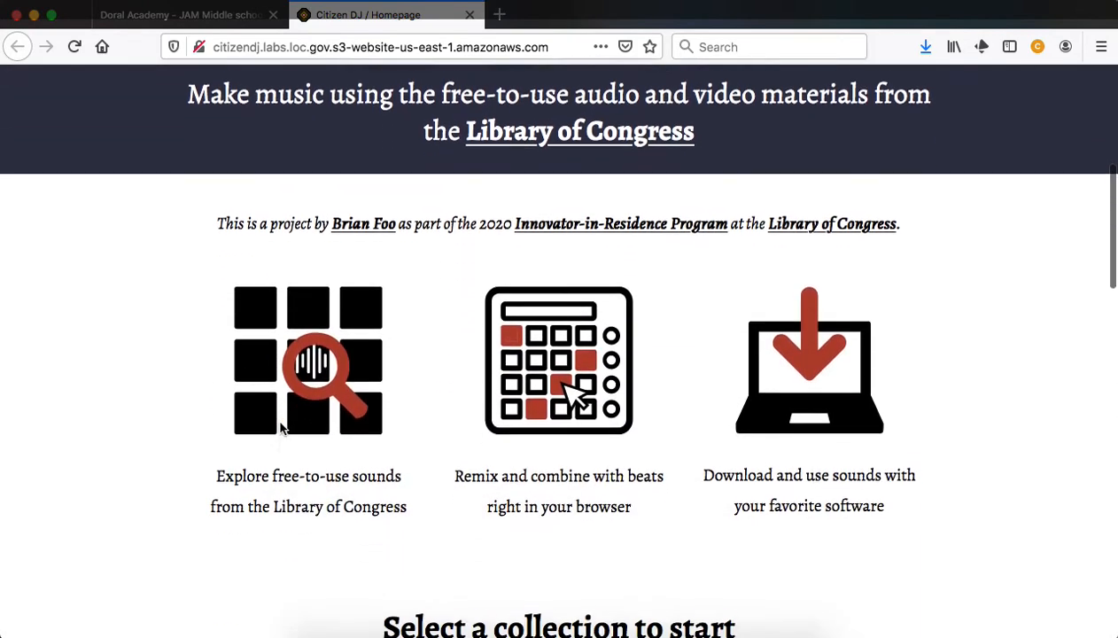
scroll(282, 429, down, 4)
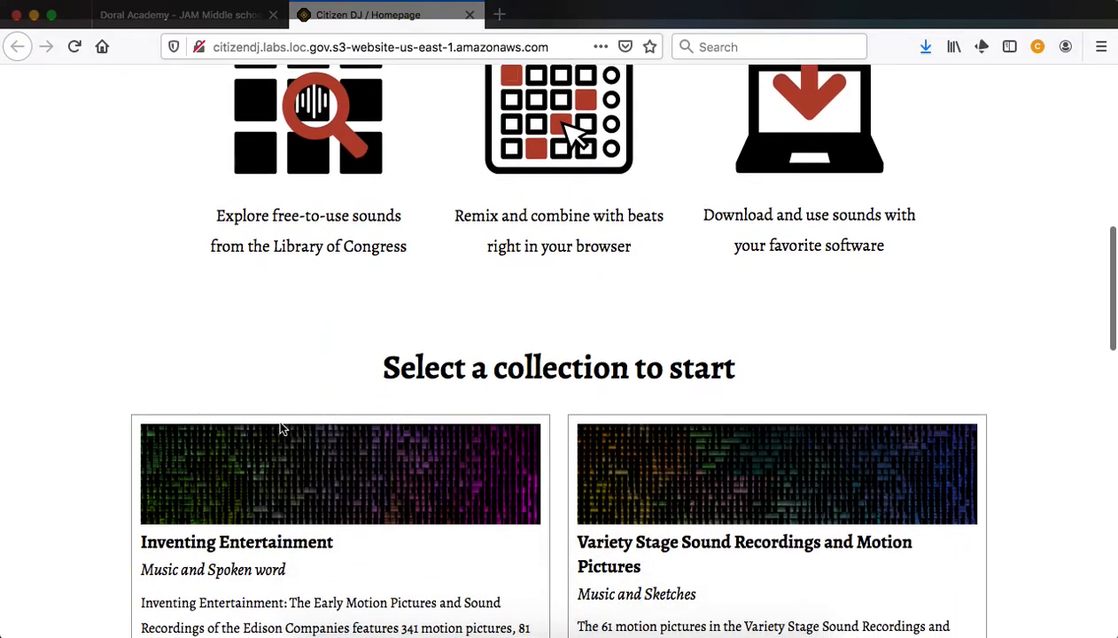
scroll(280, 429, up, 2)
scroll(280, 429, down, 20)
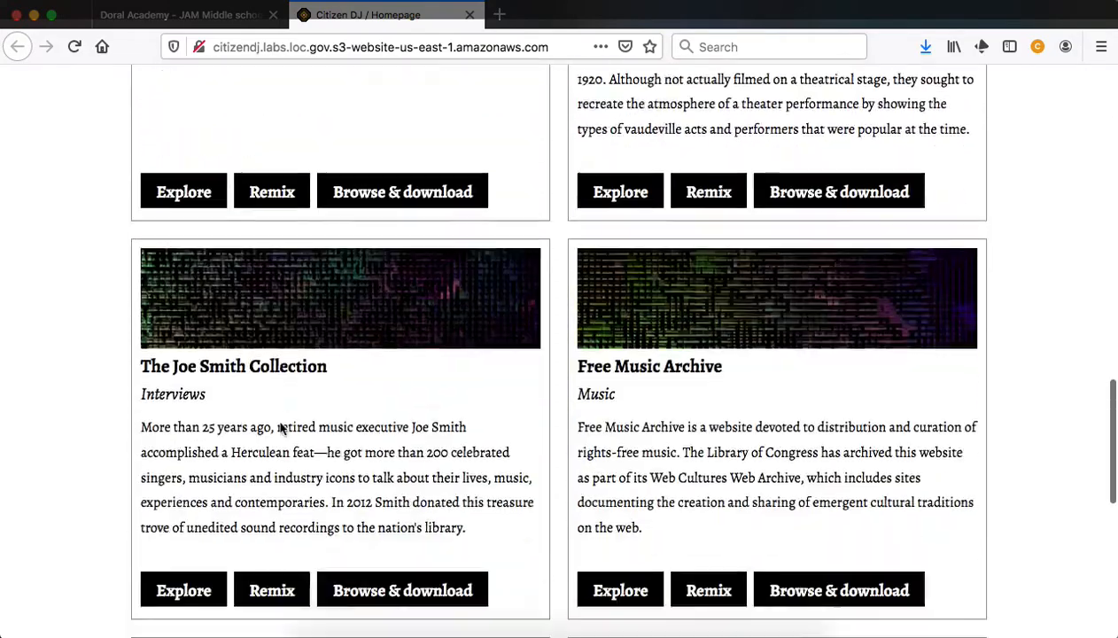
scroll(282, 429, down, 4)
scroll(280, 428, up, 20)
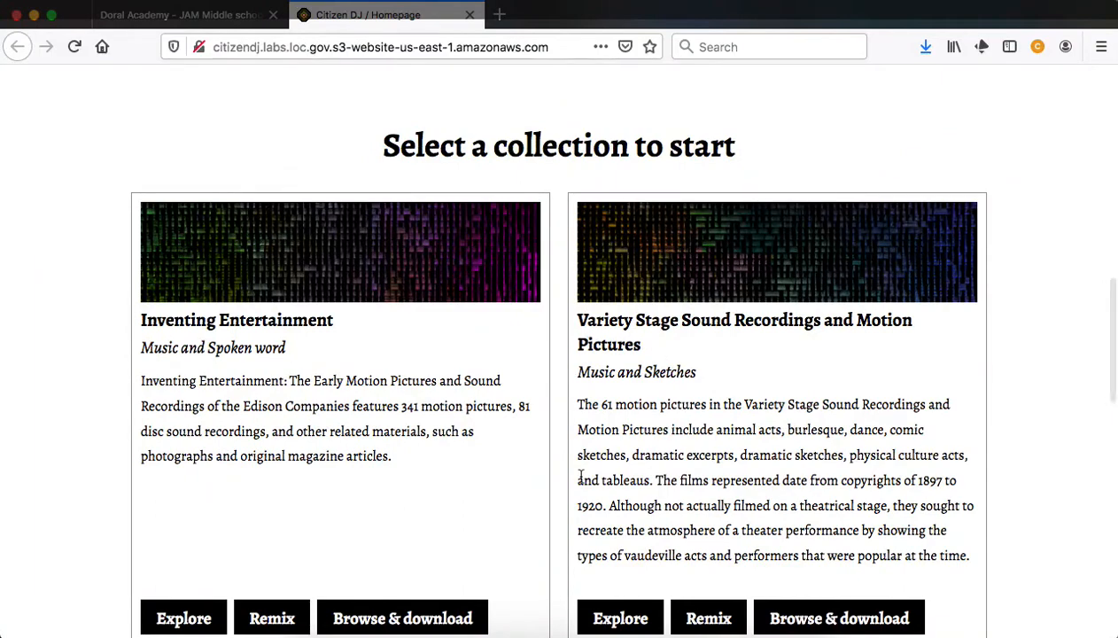
scroll(580, 478, down, 4)
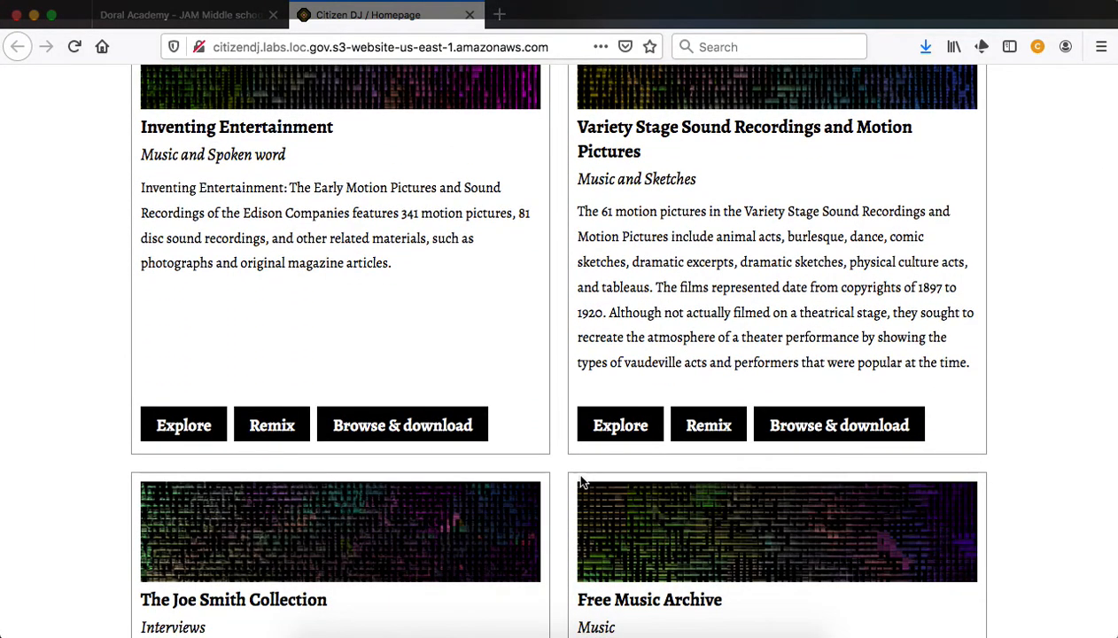
scroll(580, 479, up, 4)
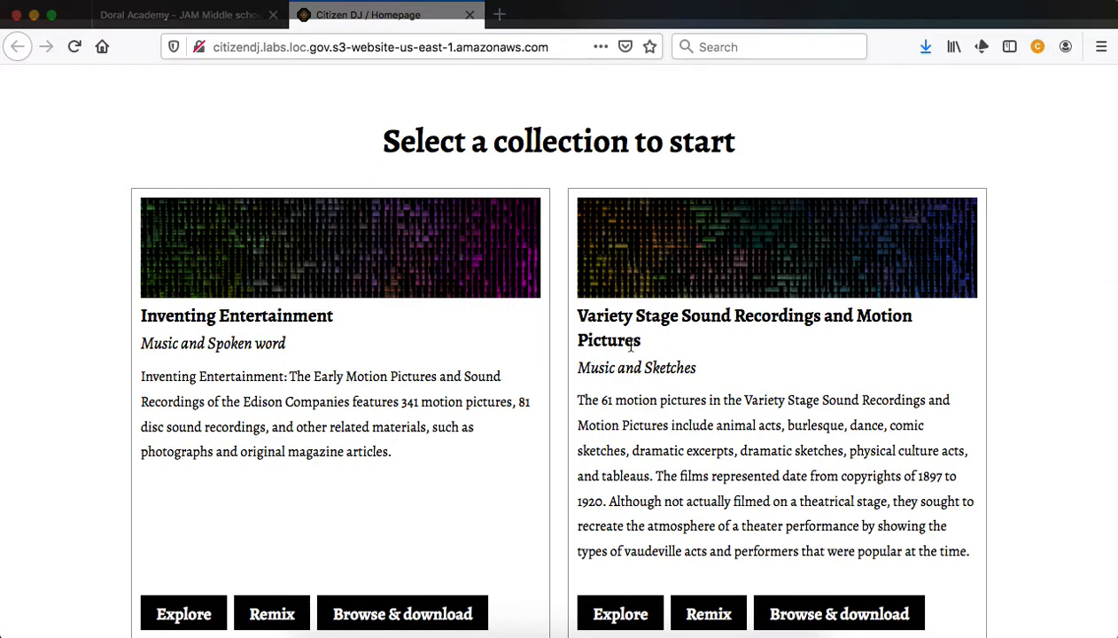
scroll(621, 350, down, 3)
scroll(631, 352, down, 5)
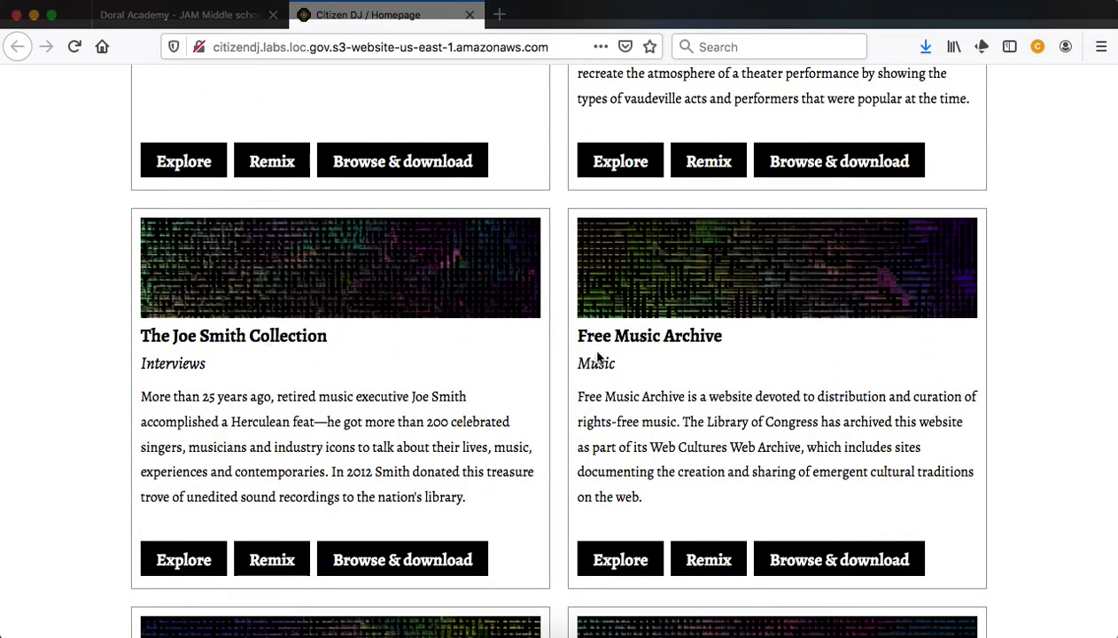
scroll(650, 371, down, 6)
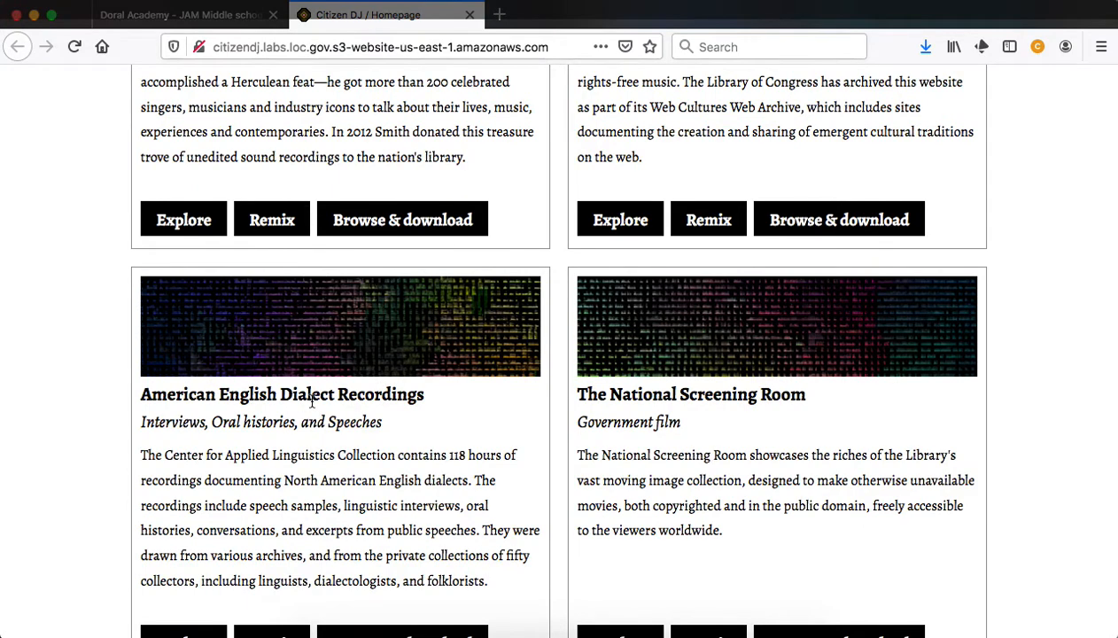
scroll(605, 403, down, 1)
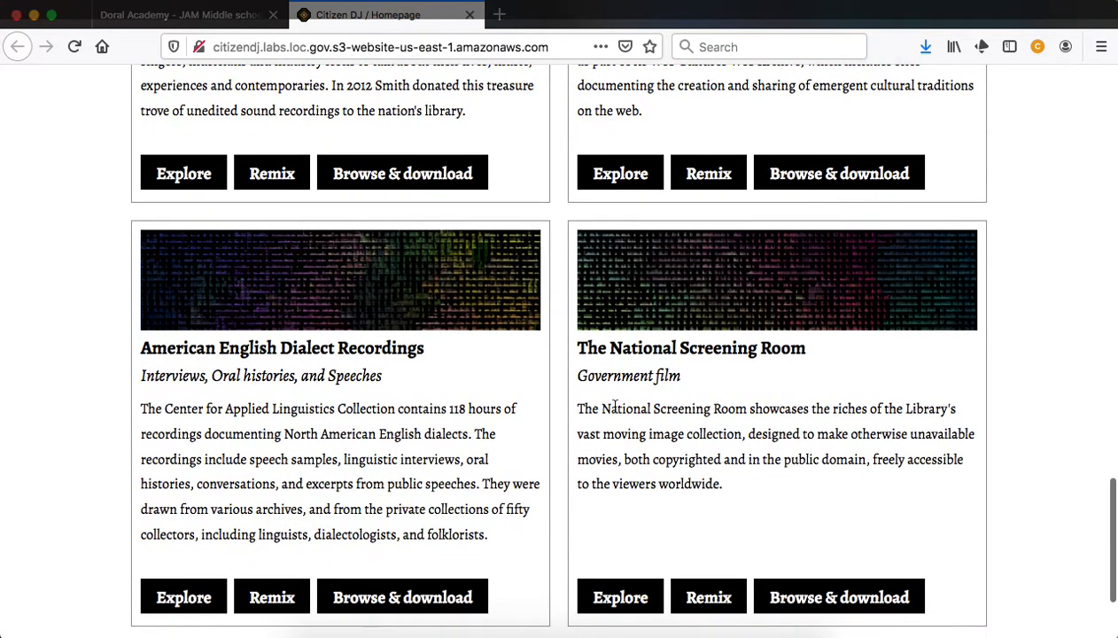
scroll(614, 407, up, 2)
scroll(615, 406, down, 3)
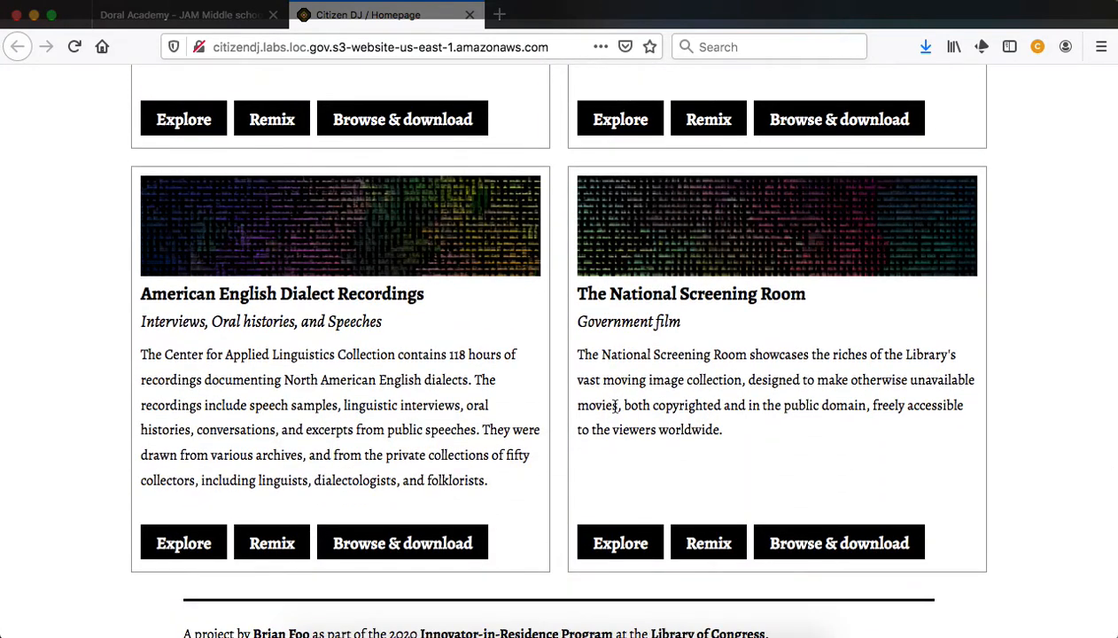
Step: Open the Free Music Archive collection in Explore mode
scroll(615, 407, up, 5)
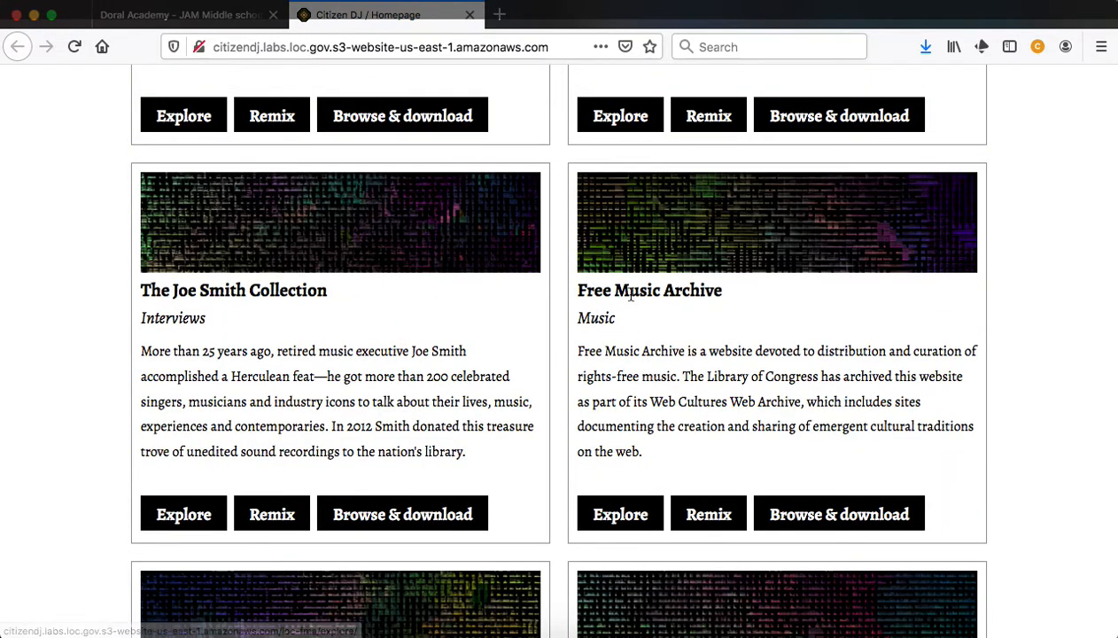
scroll(464, 185, up, 3)
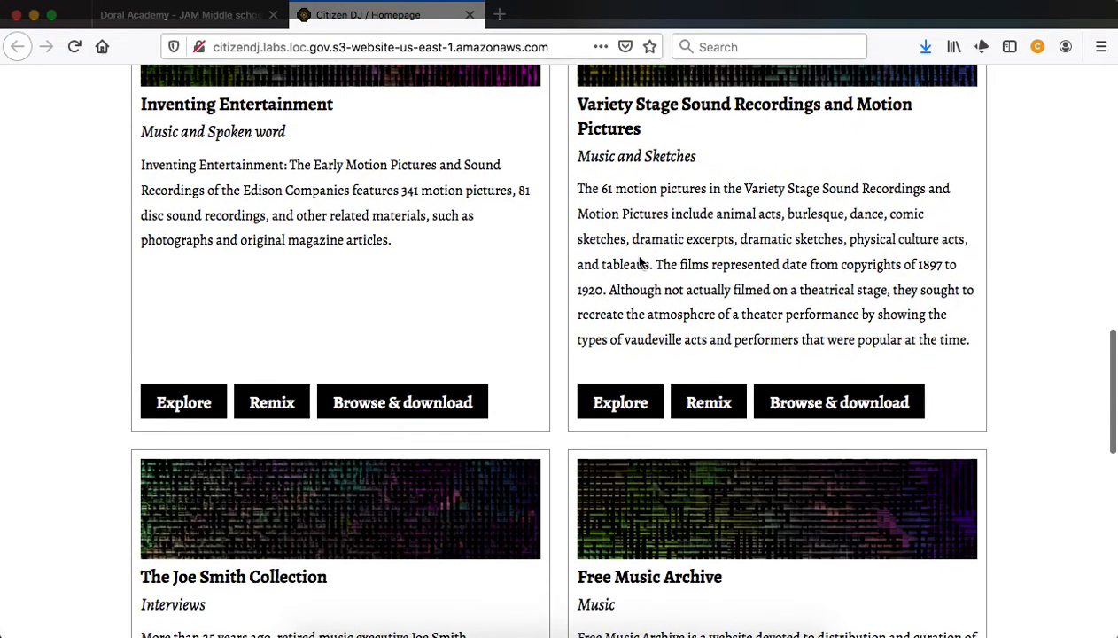
scroll(642, 292, down, 3)
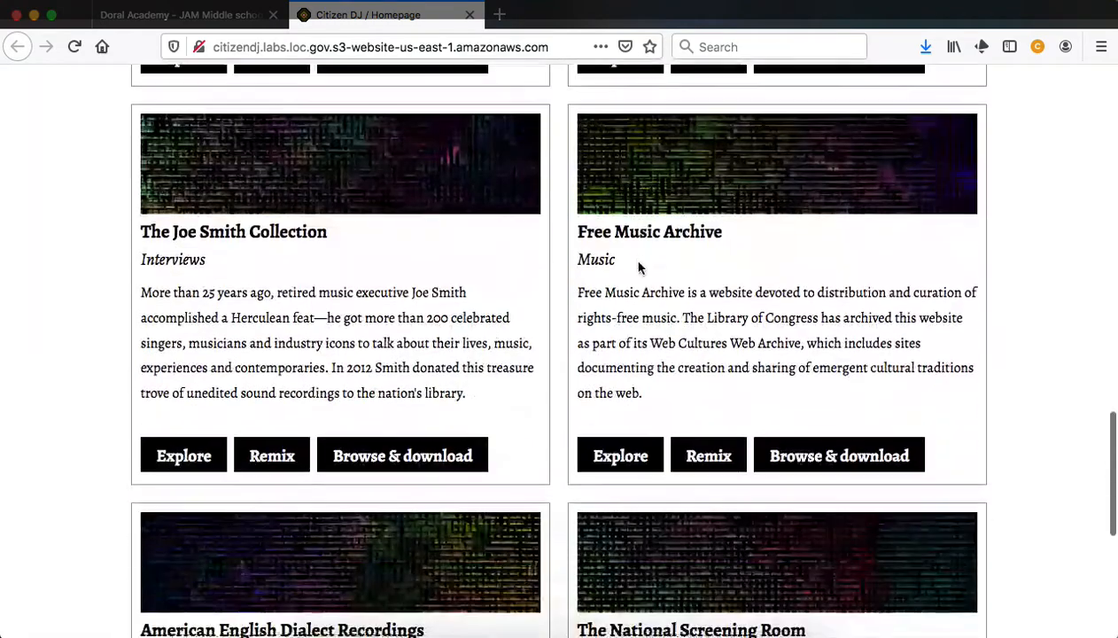
click(629, 456)
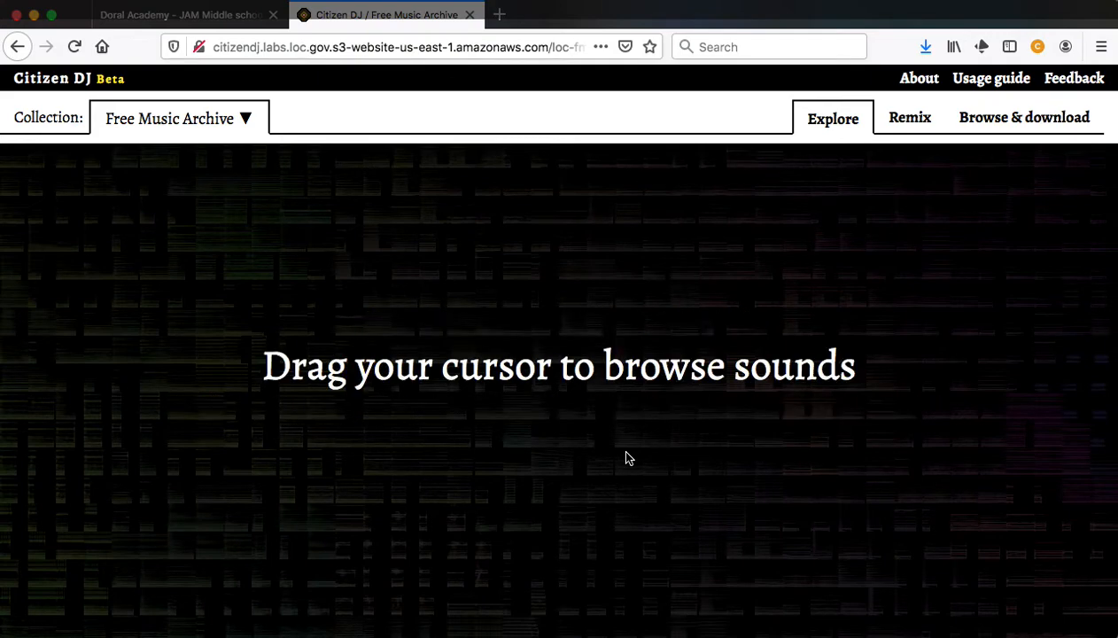
Step: Preview several sounds in different areas of the Free Music Archive sound map, including its purple region
click(276, 400)
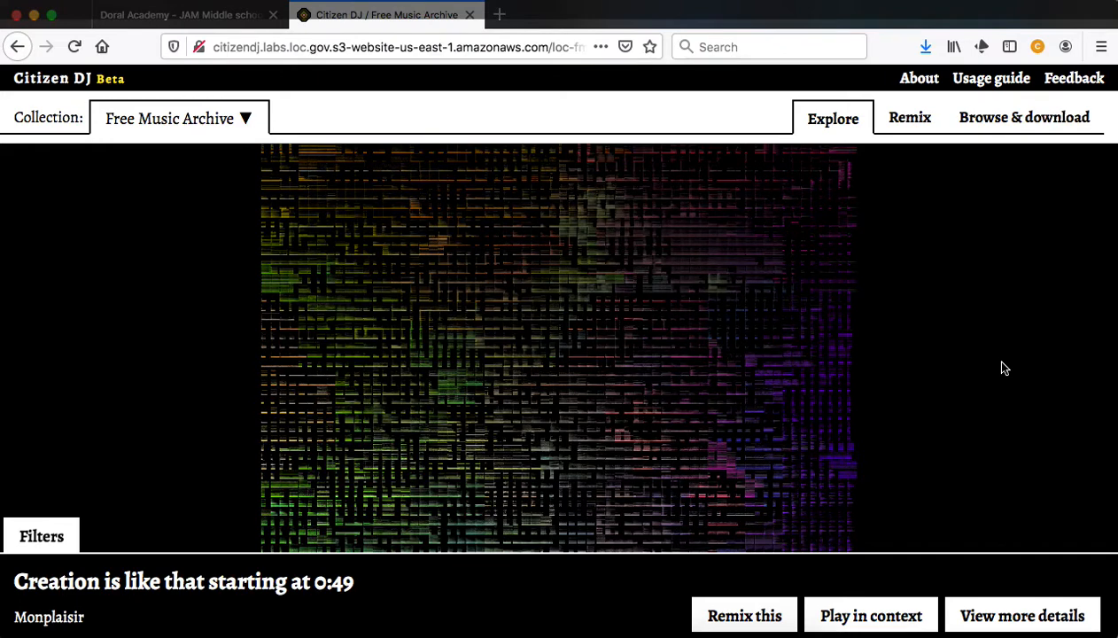
click(751, 467)
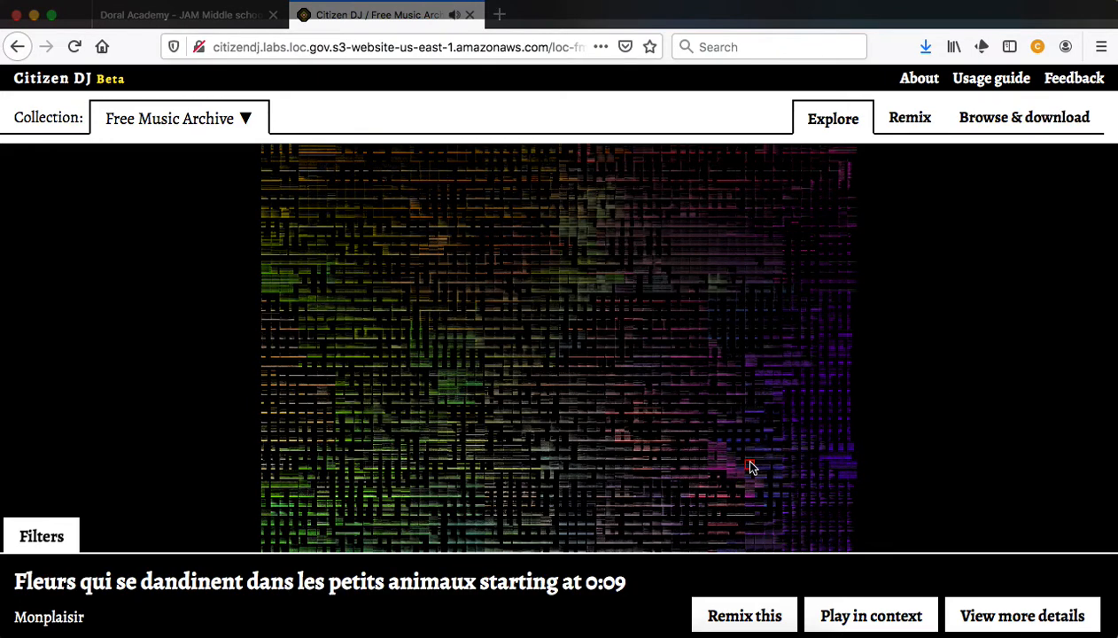
click(838, 464)
click(832, 383)
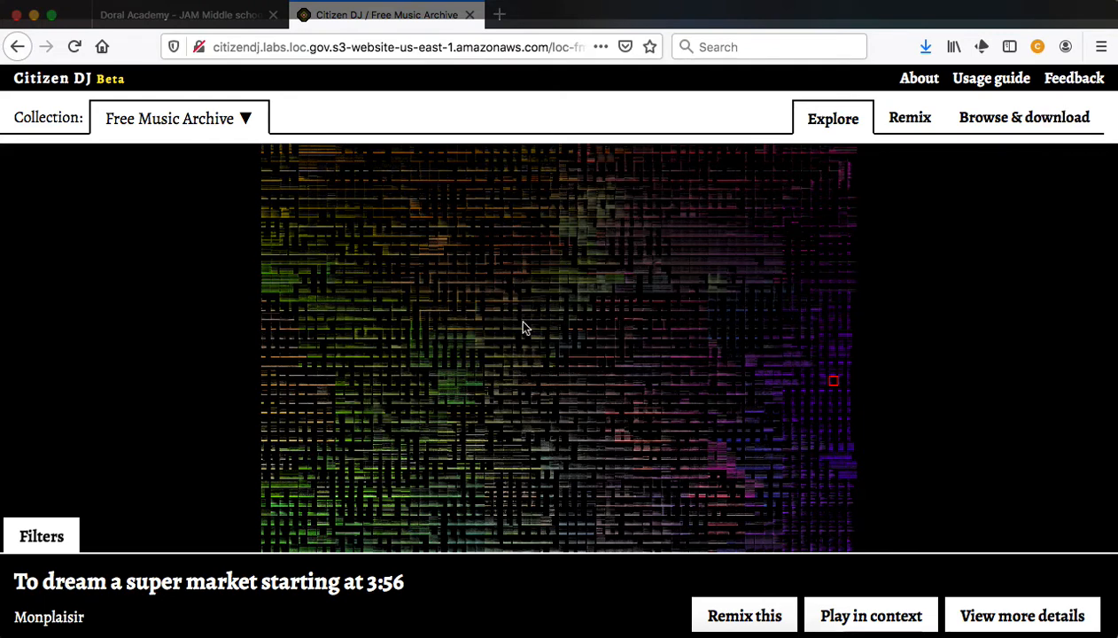
Step: Zoom the sound map and audition a series of neighbouring clips across its upper central area
scroll(486, 271, up, 8)
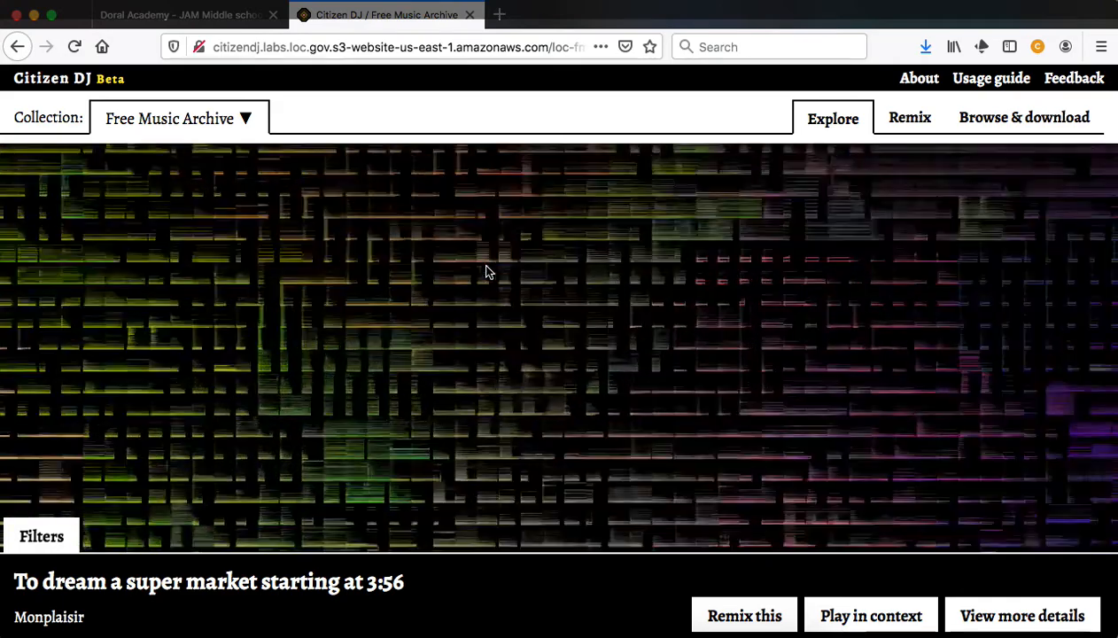
scroll(487, 271, up, 2)
scroll(488, 271, down, 8)
scroll(487, 272, up, 2)
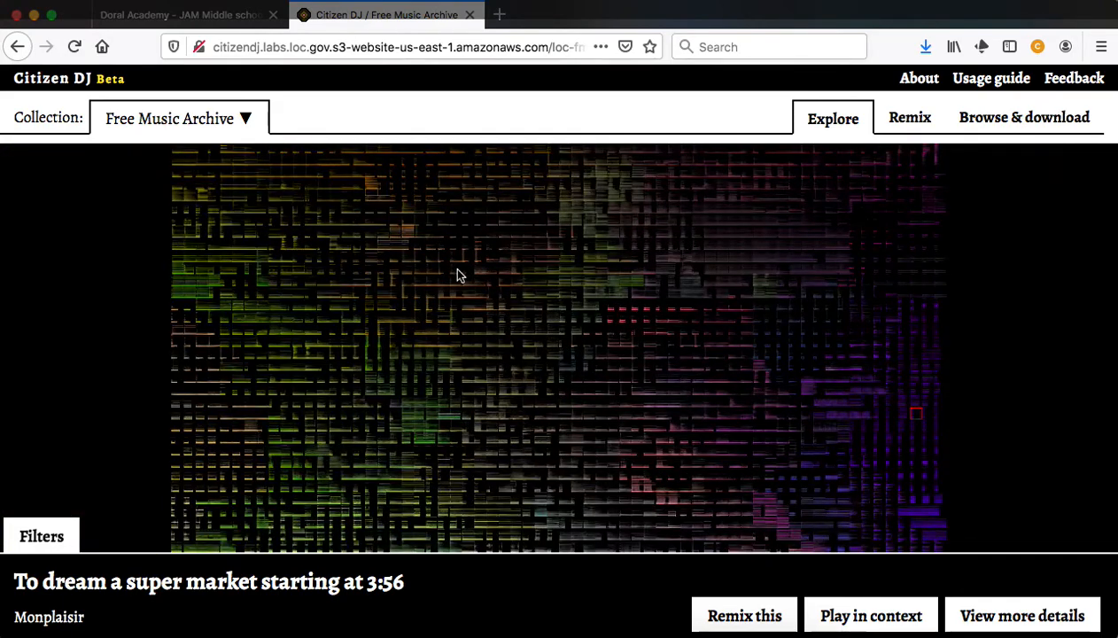
click(457, 274)
click(457, 274)
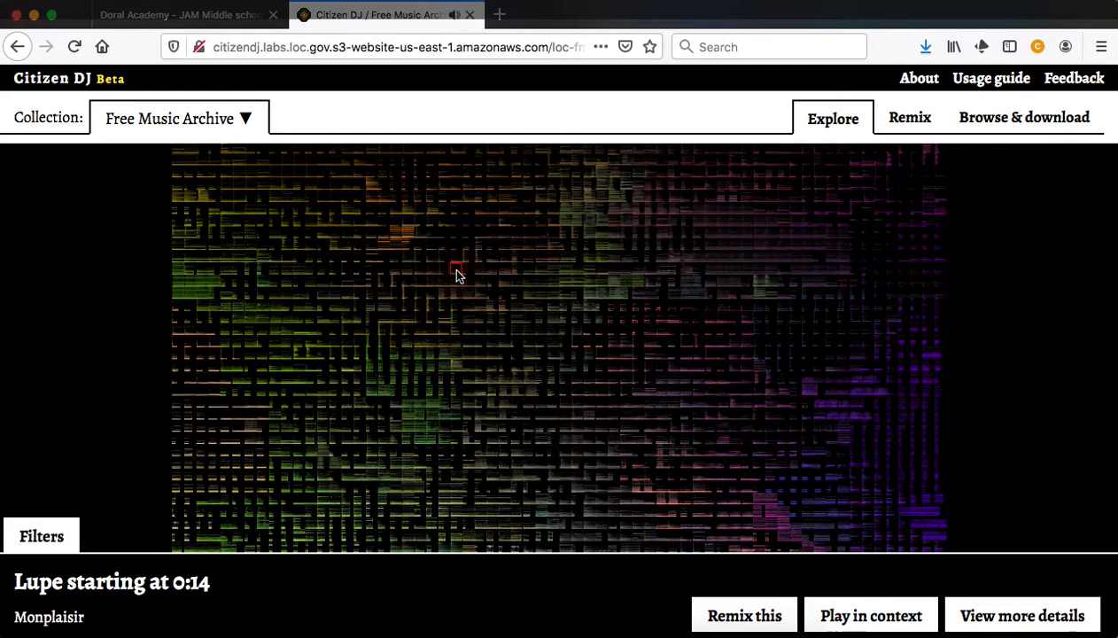
click(457, 275)
click(468, 258)
click(482, 252)
click(481, 247)
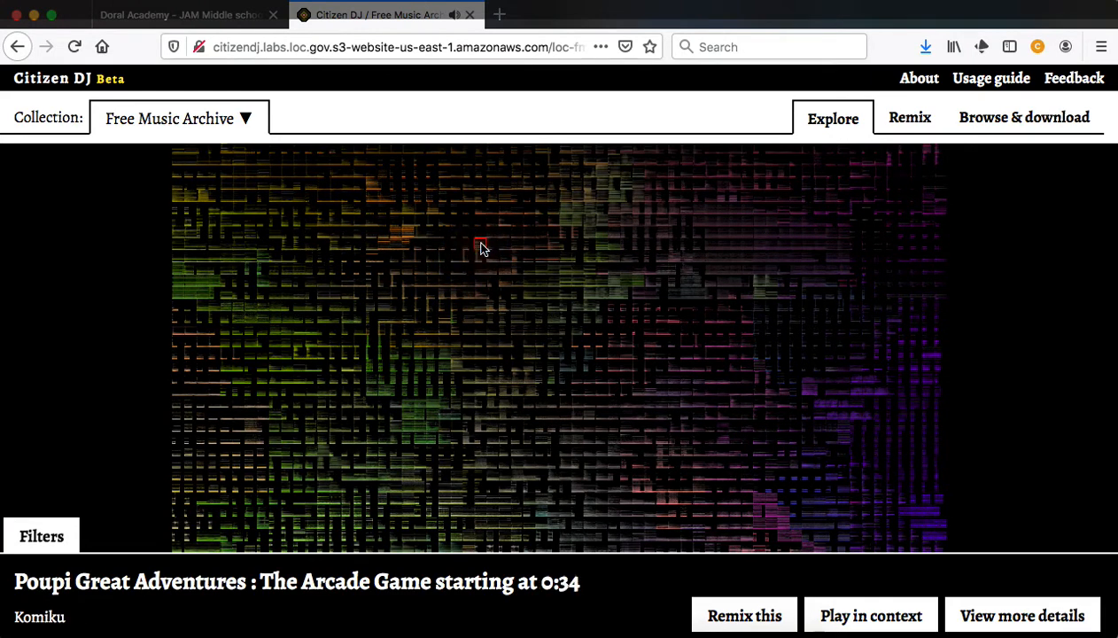
click(503, 224)
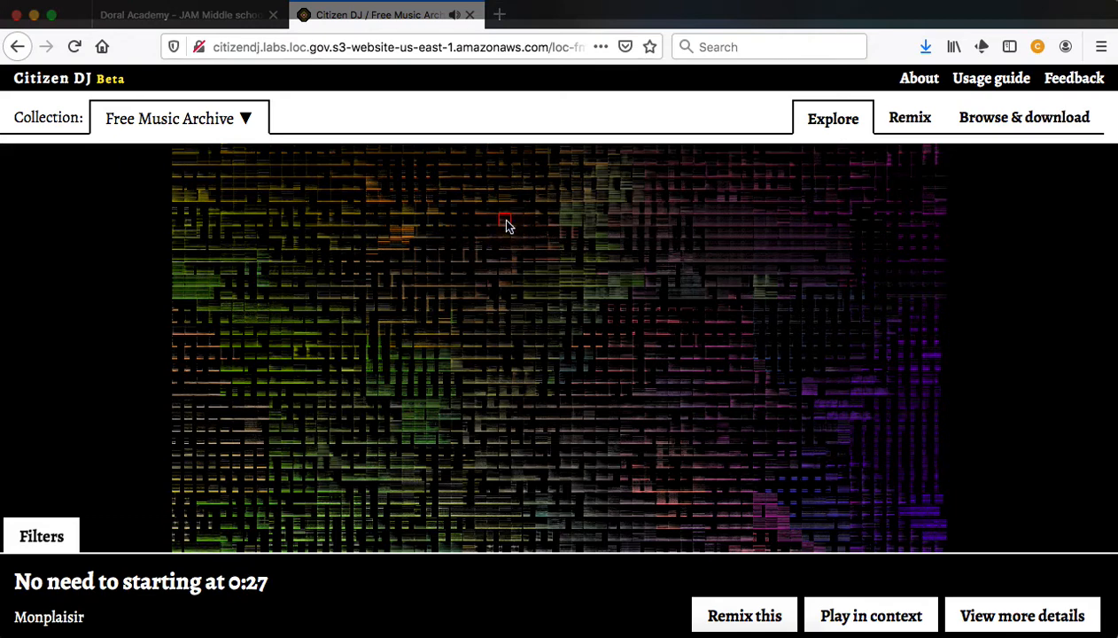
click(506, 211)
click(512, 210)
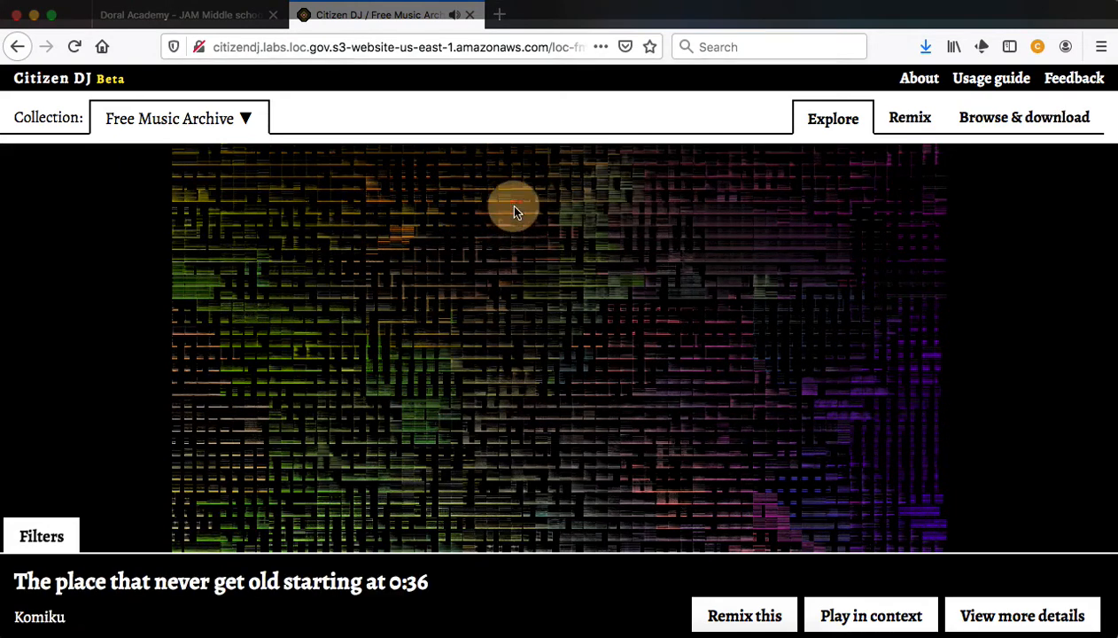
click(541, 208)
click(572, 195)
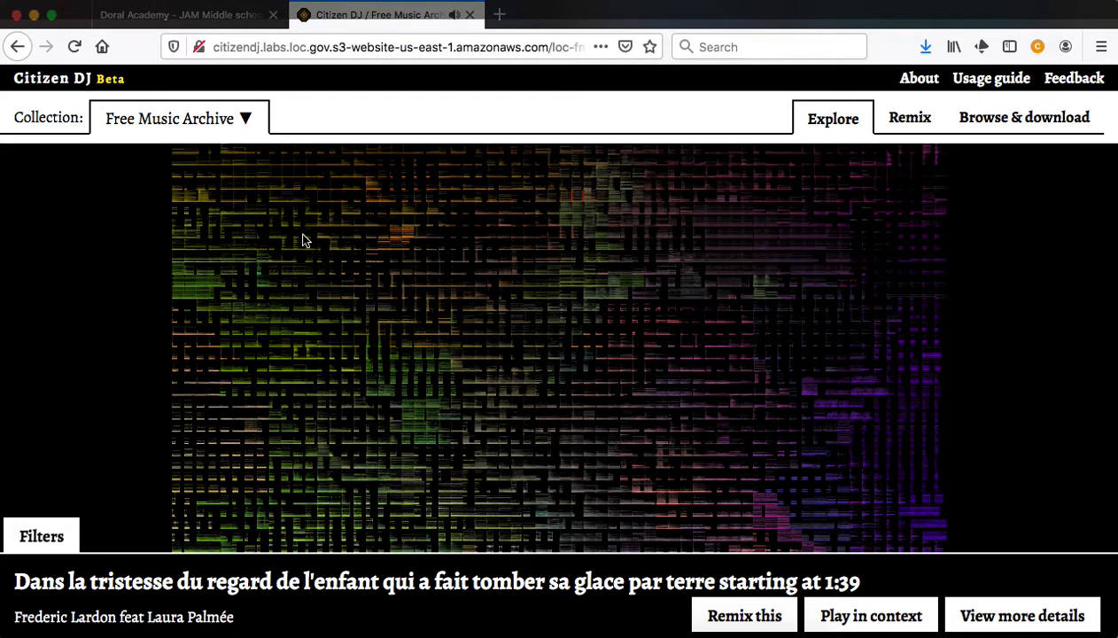
Step: Audition three more clips in widely separated regions of the sound map for comparison
click(347, 300)
click(705, 354)
click(796, 282)
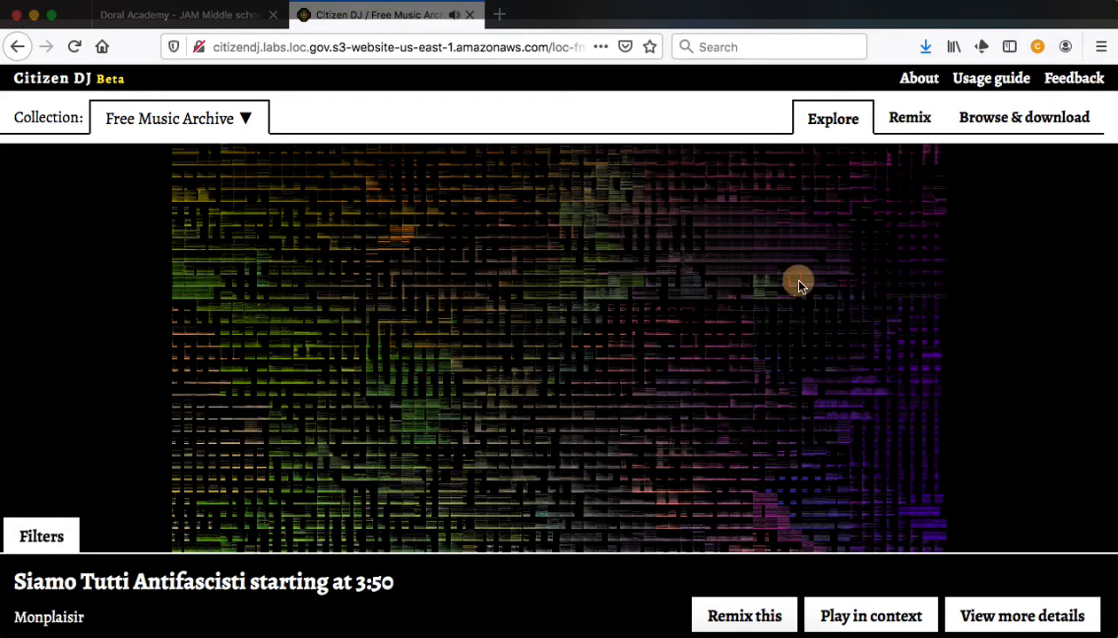
Step: Select the "Dans la tristesse du regard de l'enfant" clip starting at 1:39 and open it for remixing
click(576, 201)
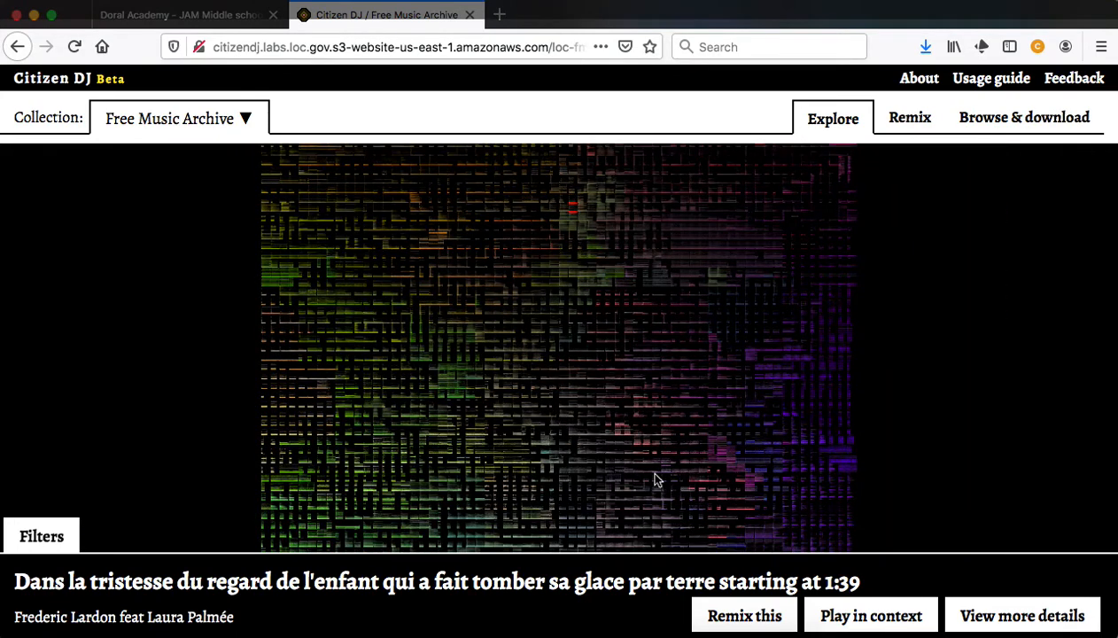
click(744, 616)
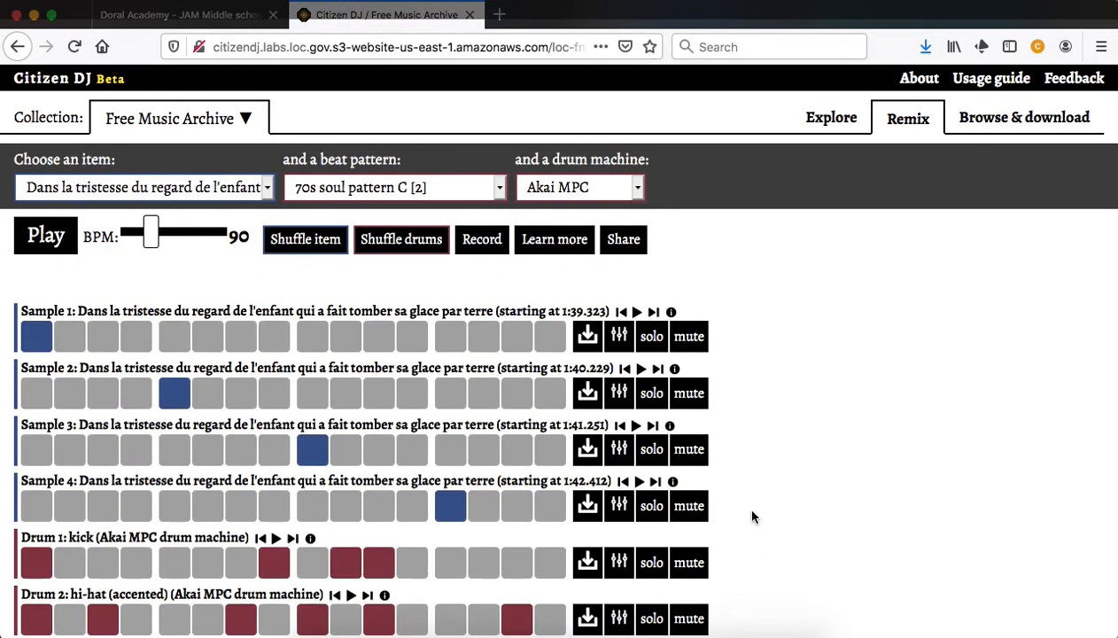
Step: Mute all four drum tracks: kick, accented hi-hat, hi-hat and snare
scroll(752, 517, down, 2)
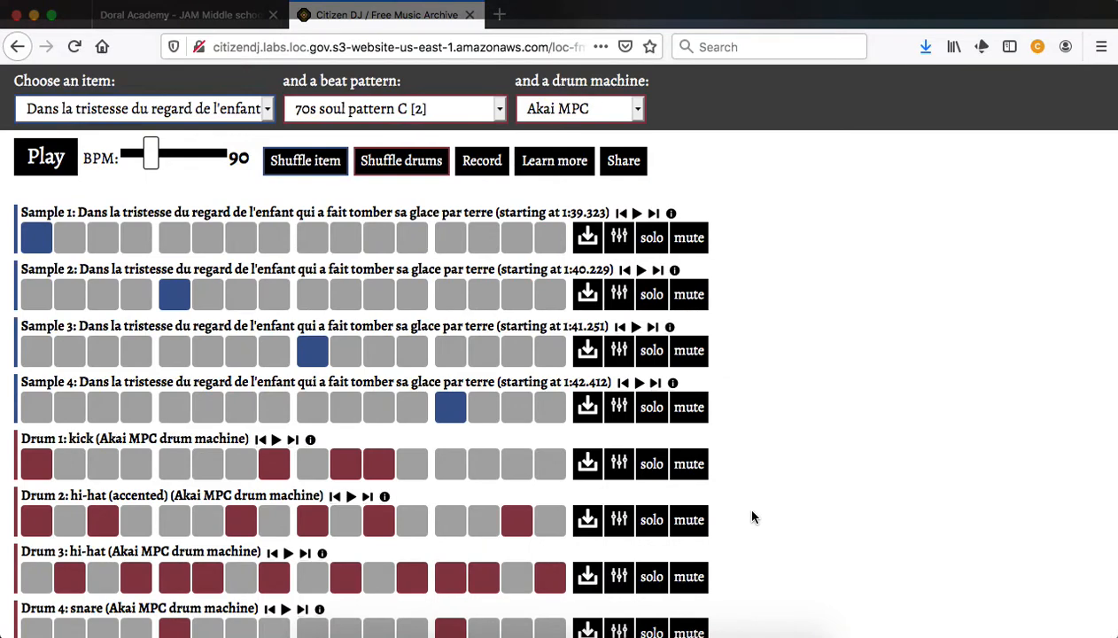
scroll(752, 511, down, 1)
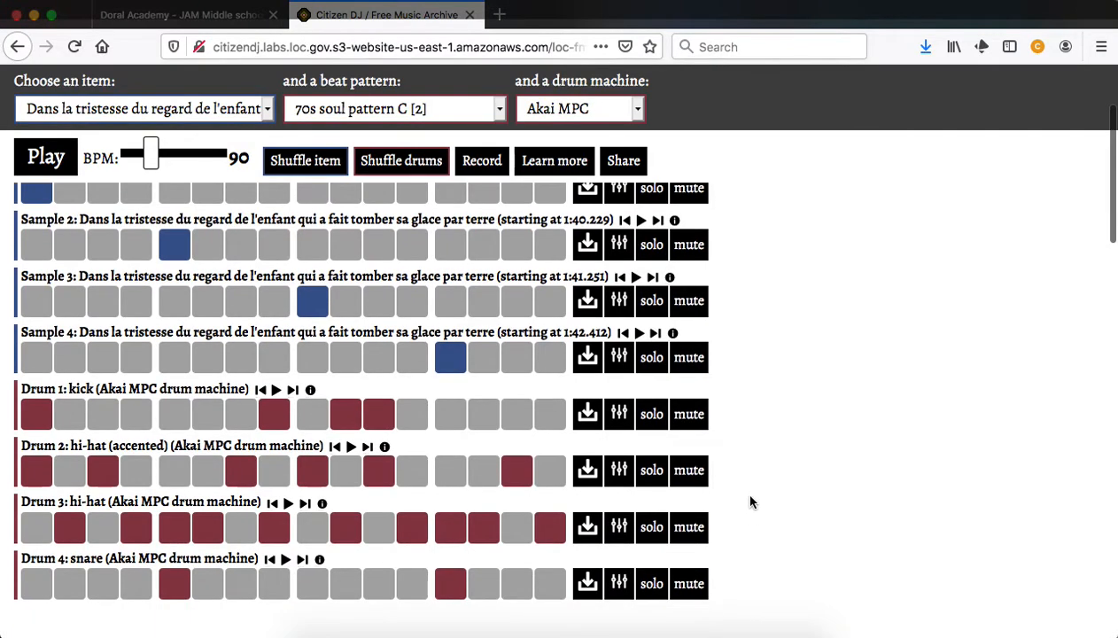
scroll(750, 496, up, 1)
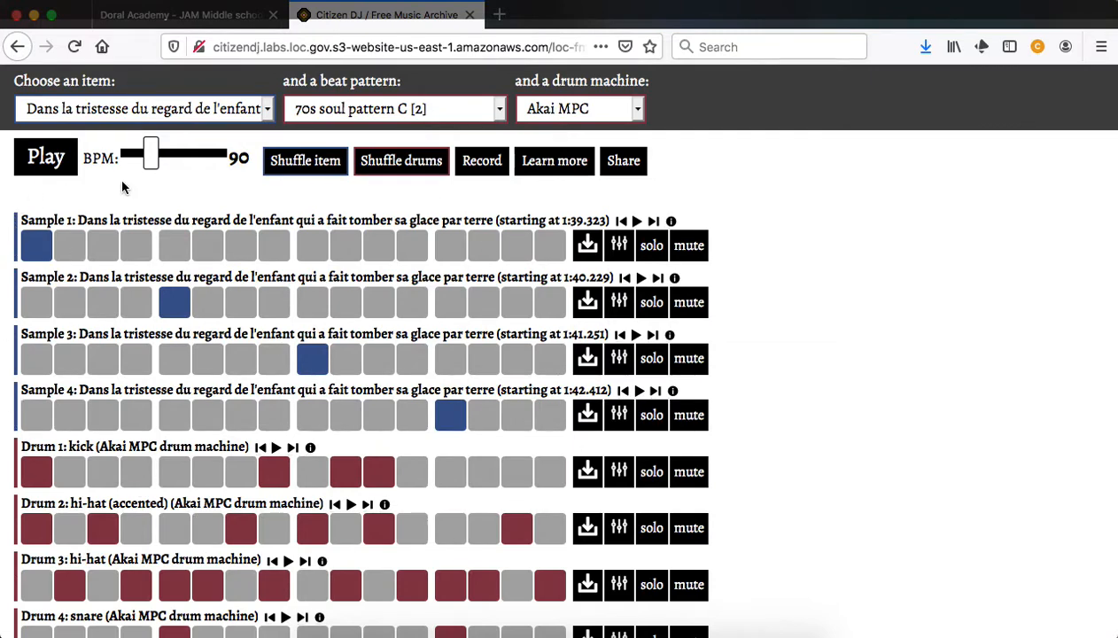
scroll(3, 375, down, 3)
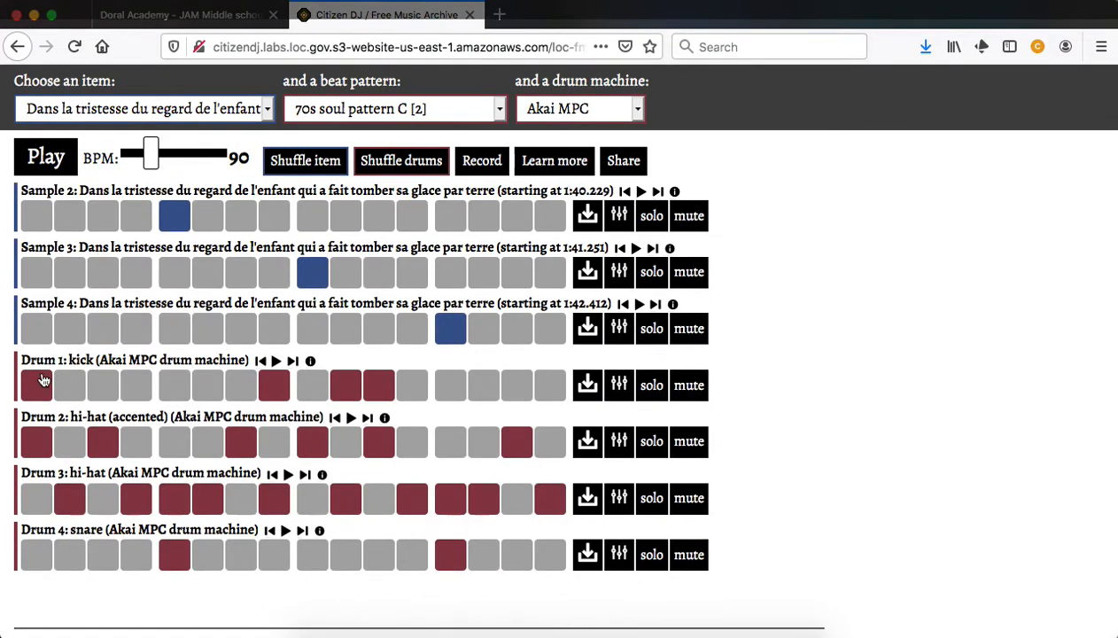
click(690, 386)
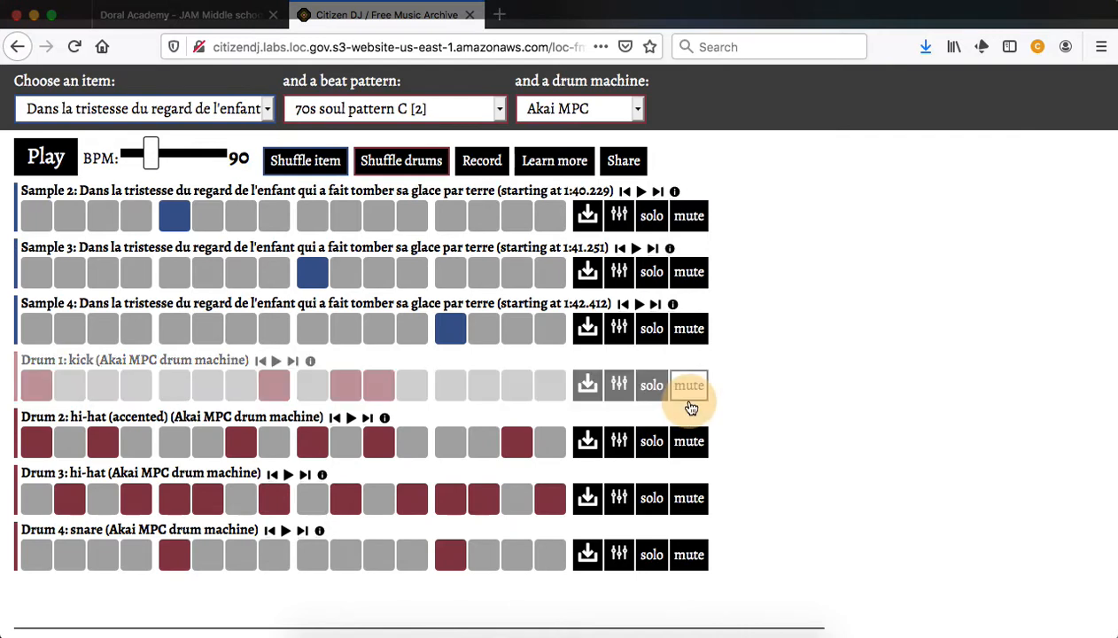
click(690, 440)
click(690, 498)
click(690, 555)
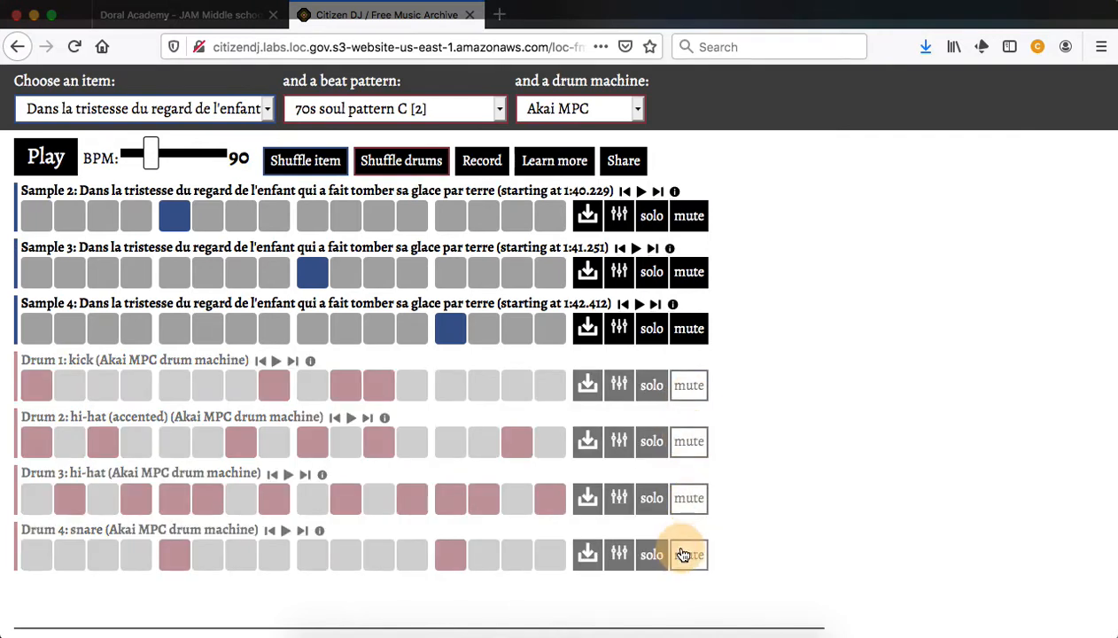
Step: Play back the sequence briefly with only the four sample tracks audible
scroll(793, 312, up, 1)
scroll(793, 312, up, 3)
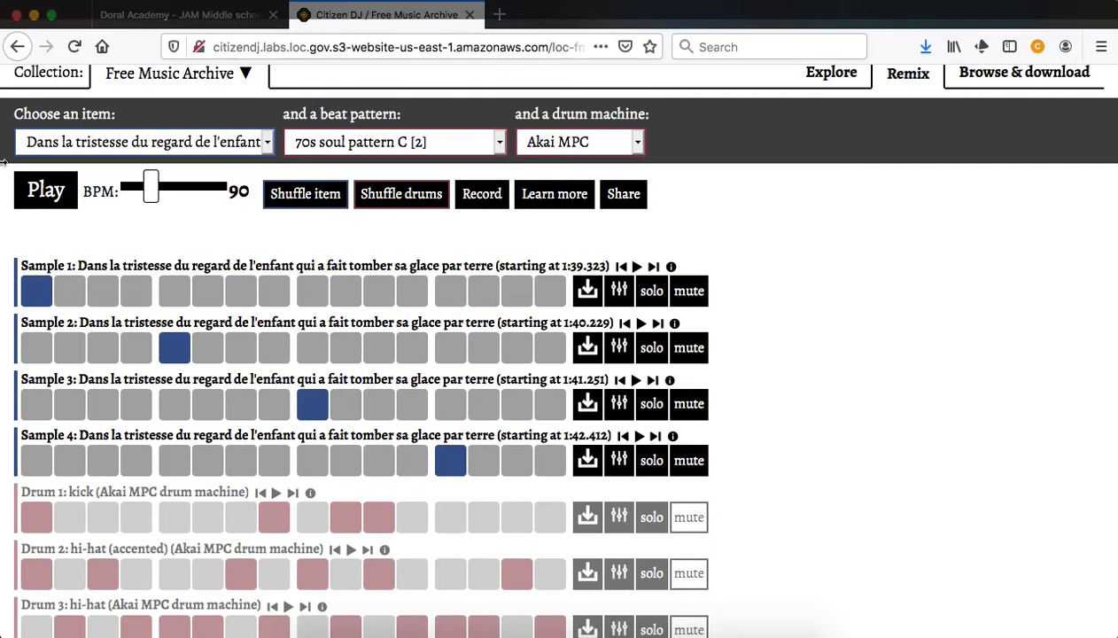
click(50, 191)
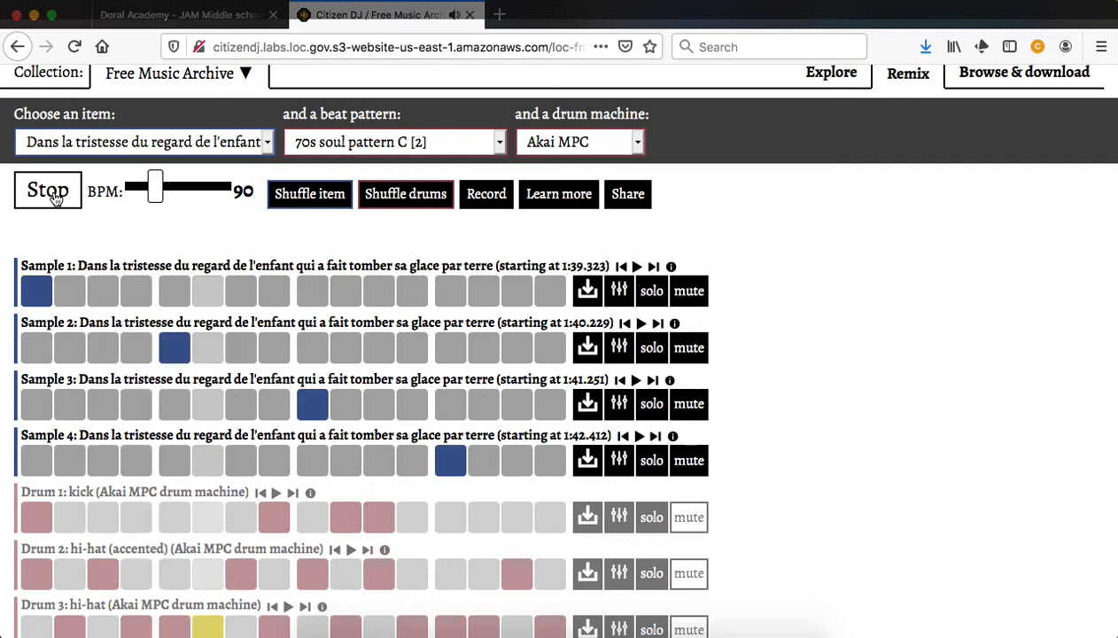
click(49, 191)
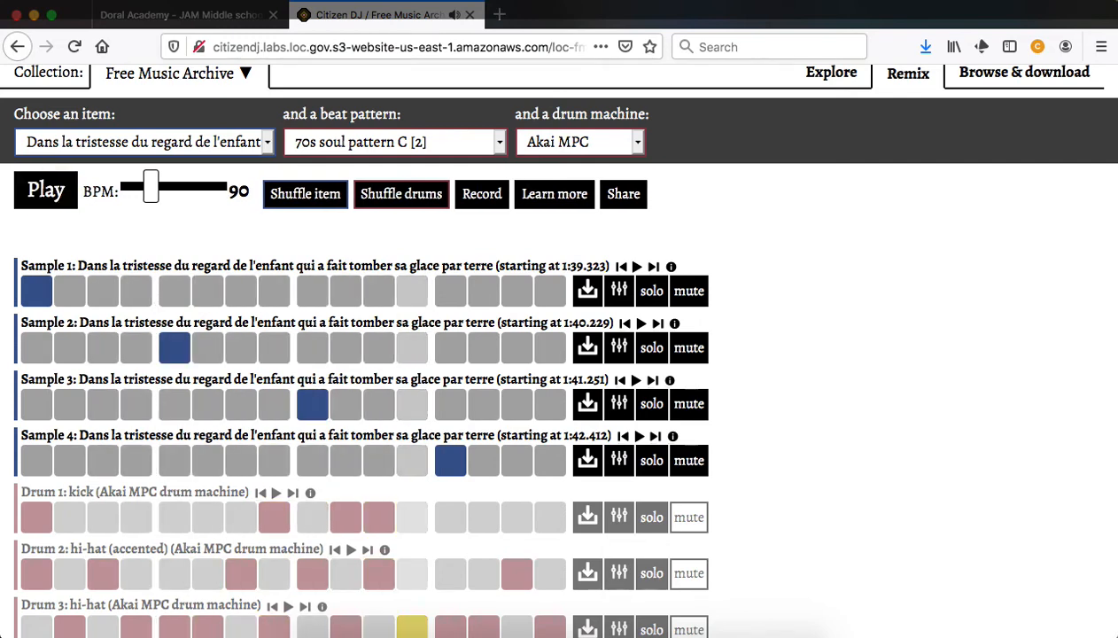
Step: Lower the computer's output volume and replay the sample-only sequence at the reduced level
click(873, 8)
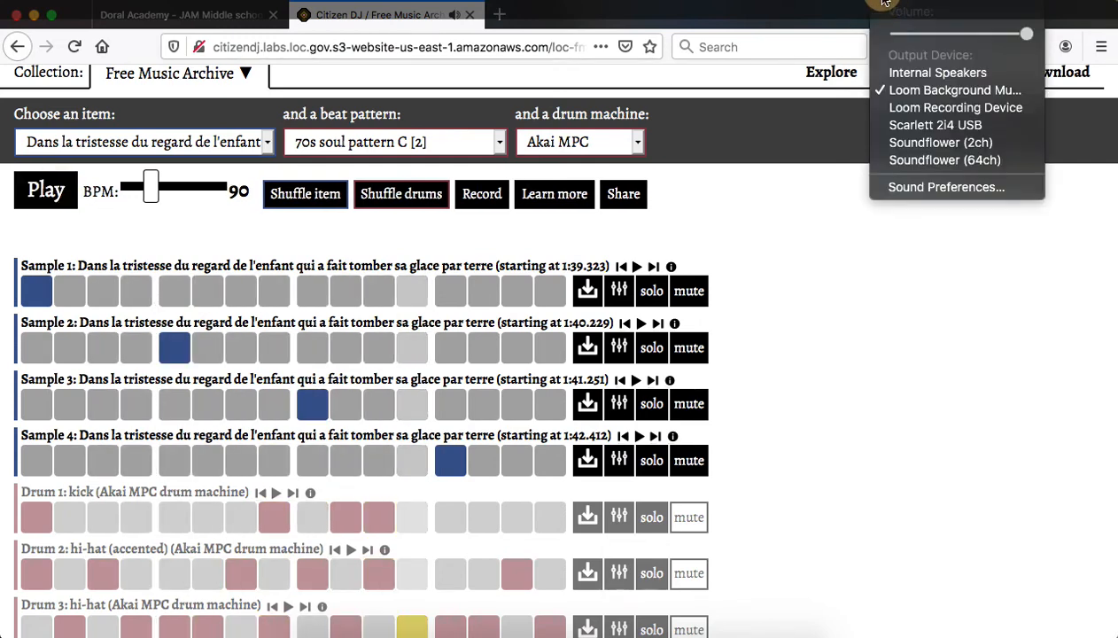
drag(1002, 36, 952, 37)
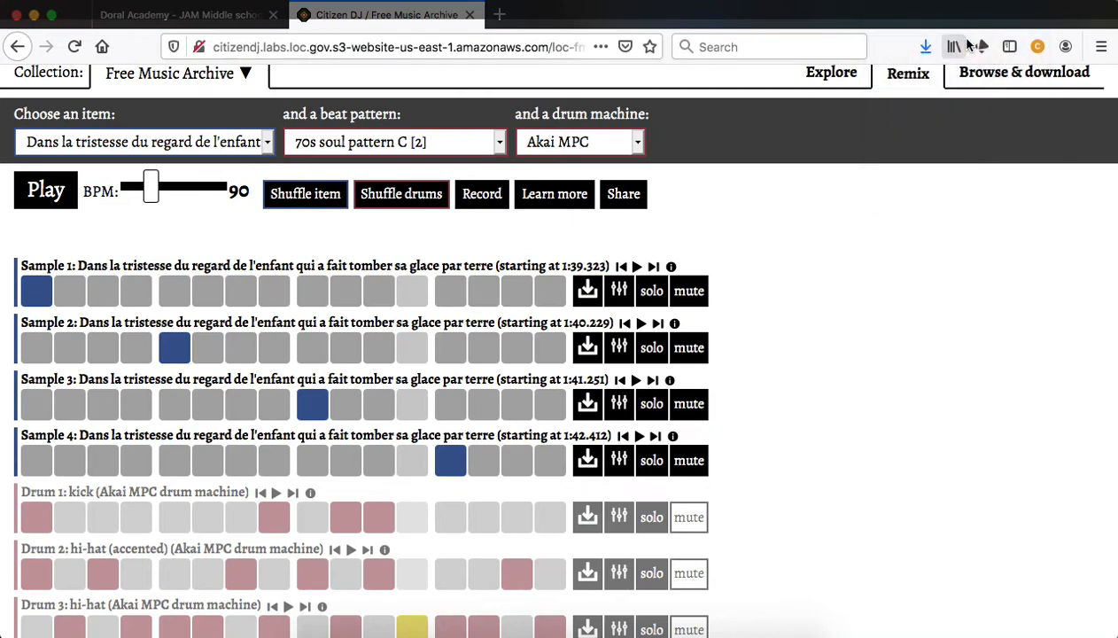
click(55, 197)
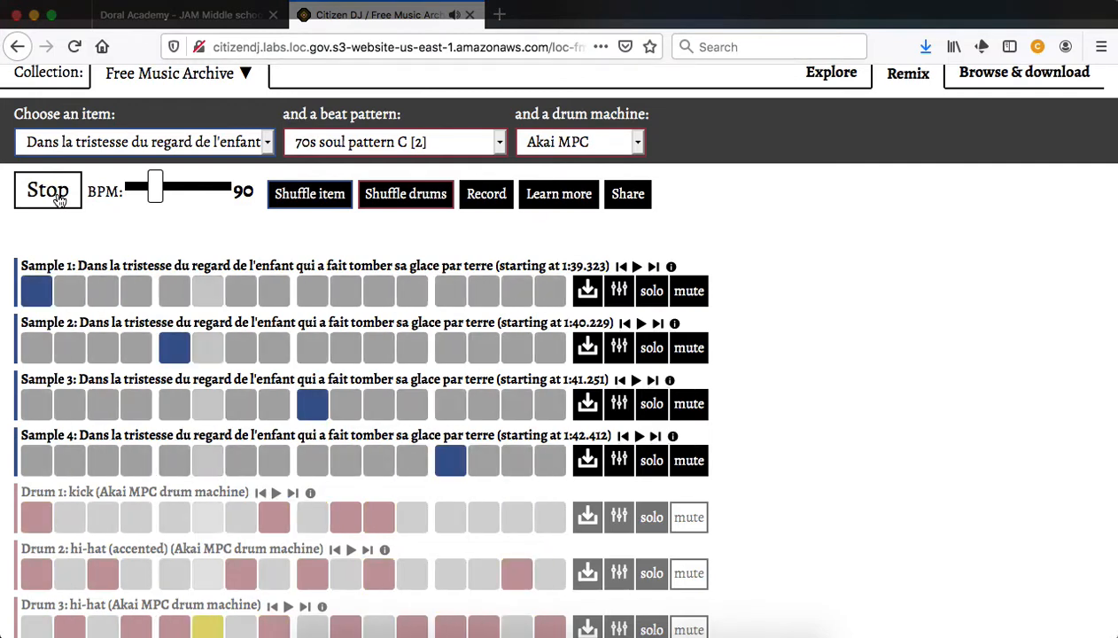
click(58, 199)
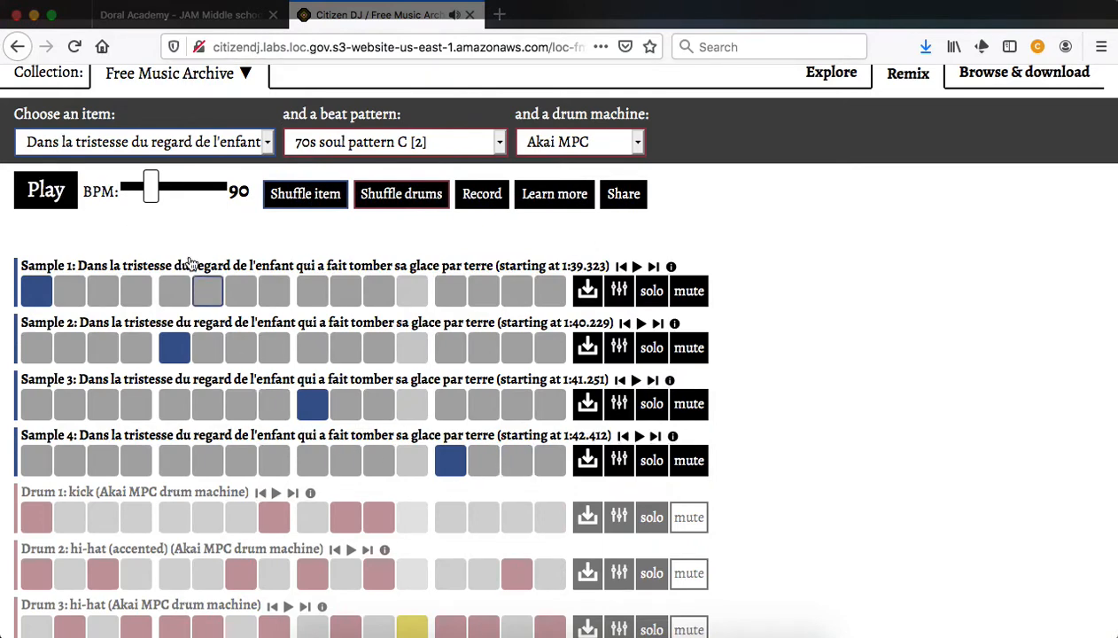
Step: Try playing the sample sequence at a tempo of 137 BPM
drag(149, 199, 186, 200)
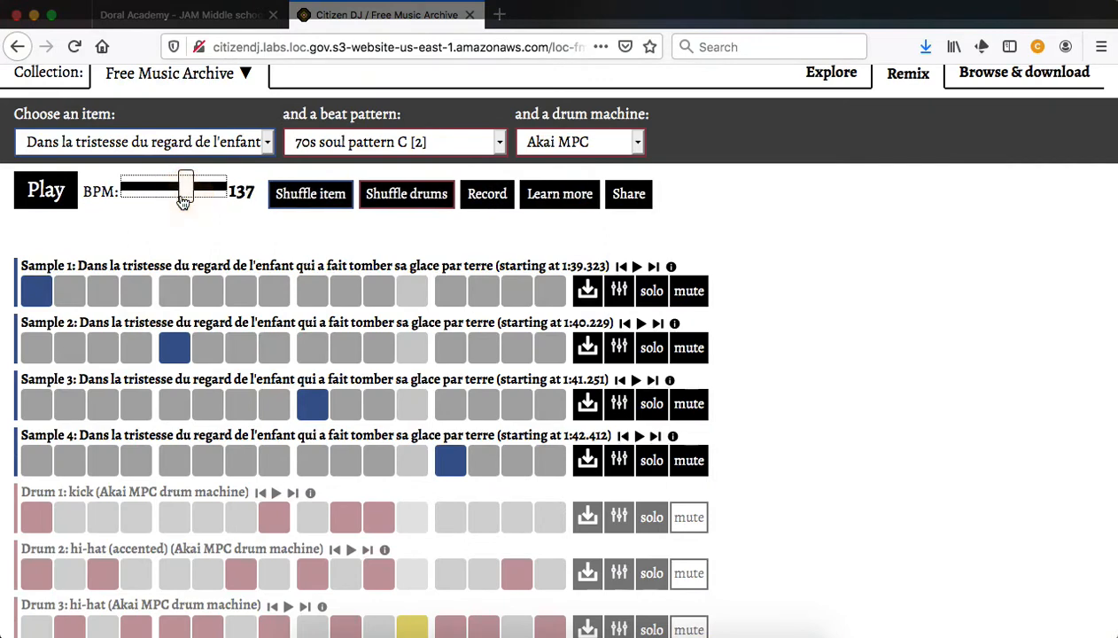
click(46, 192)
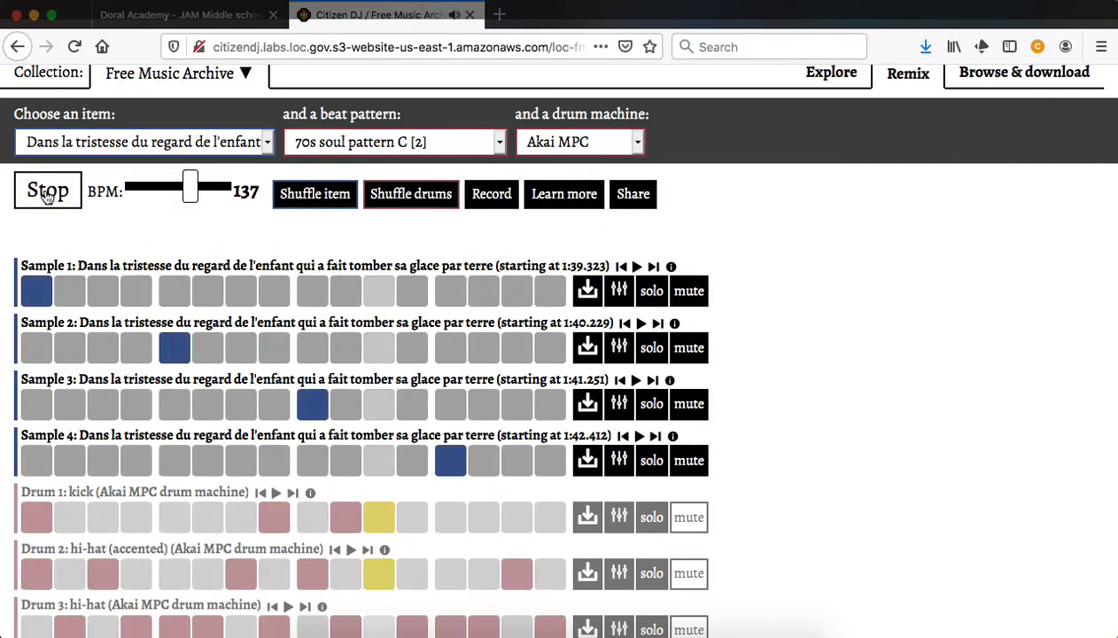
click(47, 193)
Step: Set the tempo to 121 BPM and play the sample sequence at that speed
drag(187, 197, 176, 196)
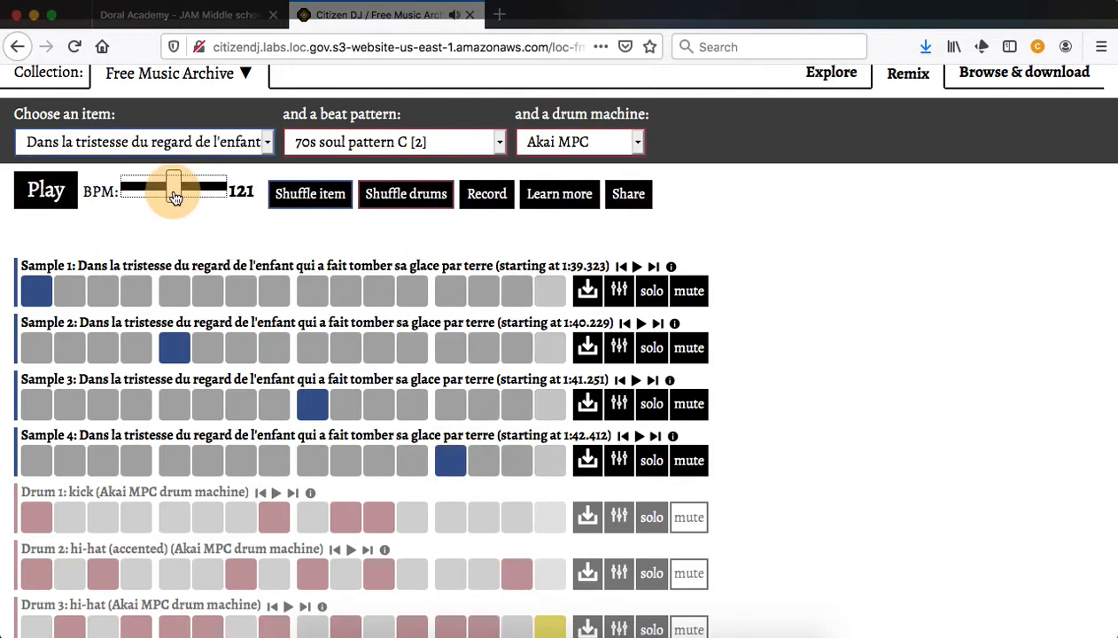
click(23, 194)
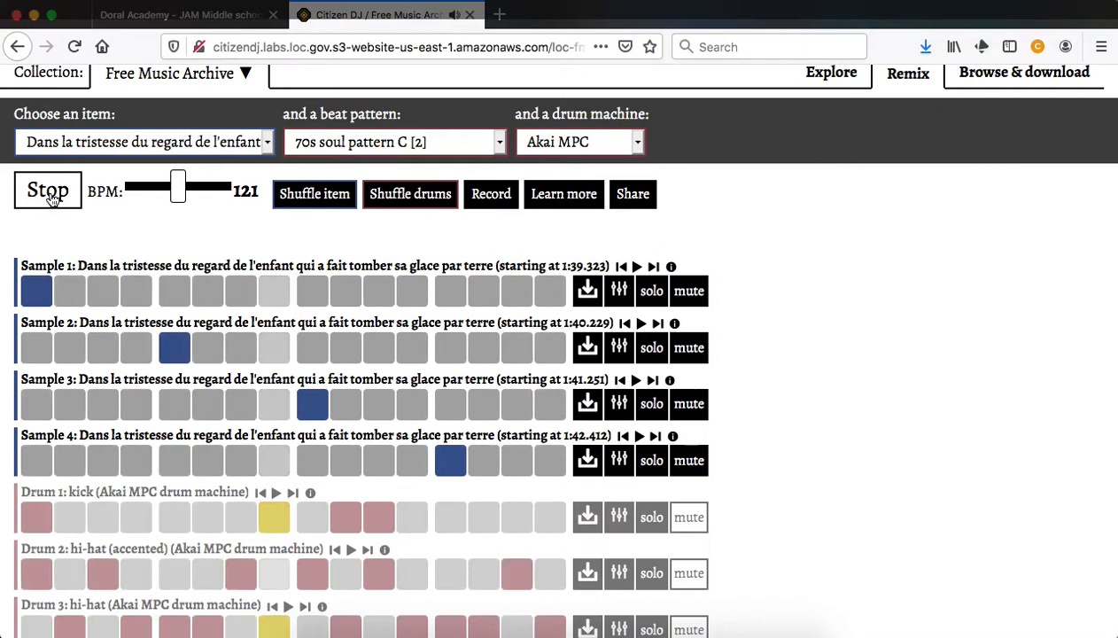
click(49, 197)
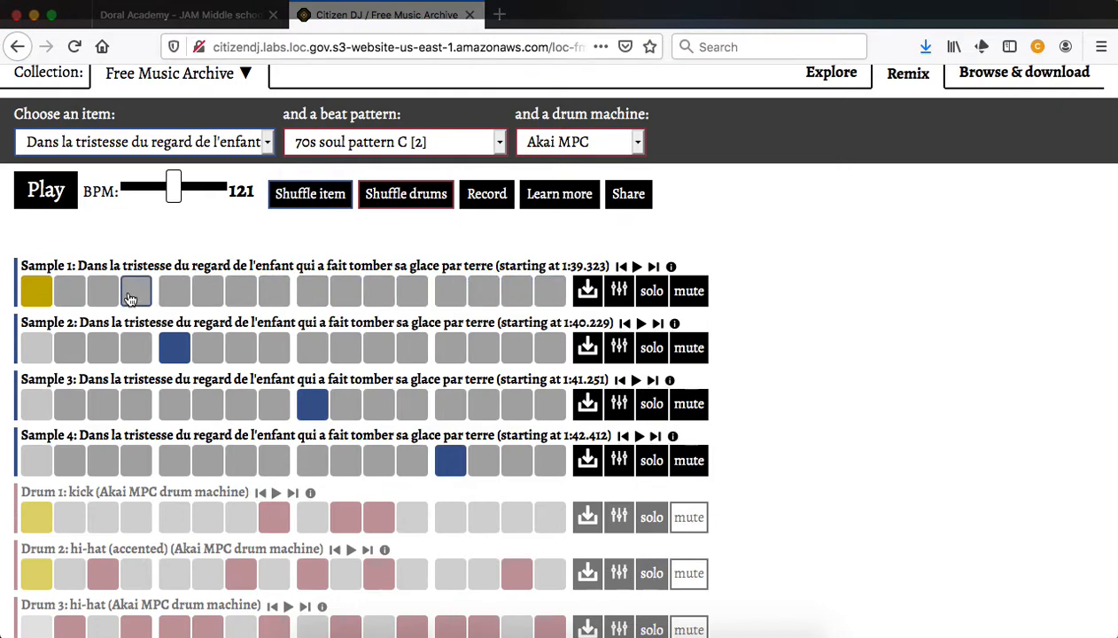
Step: Clear the active beats of Samples 2, 3 and 4, and start playing Sample 1 on its own
click(175, 346)
click(312, 403)
click(456, 473)
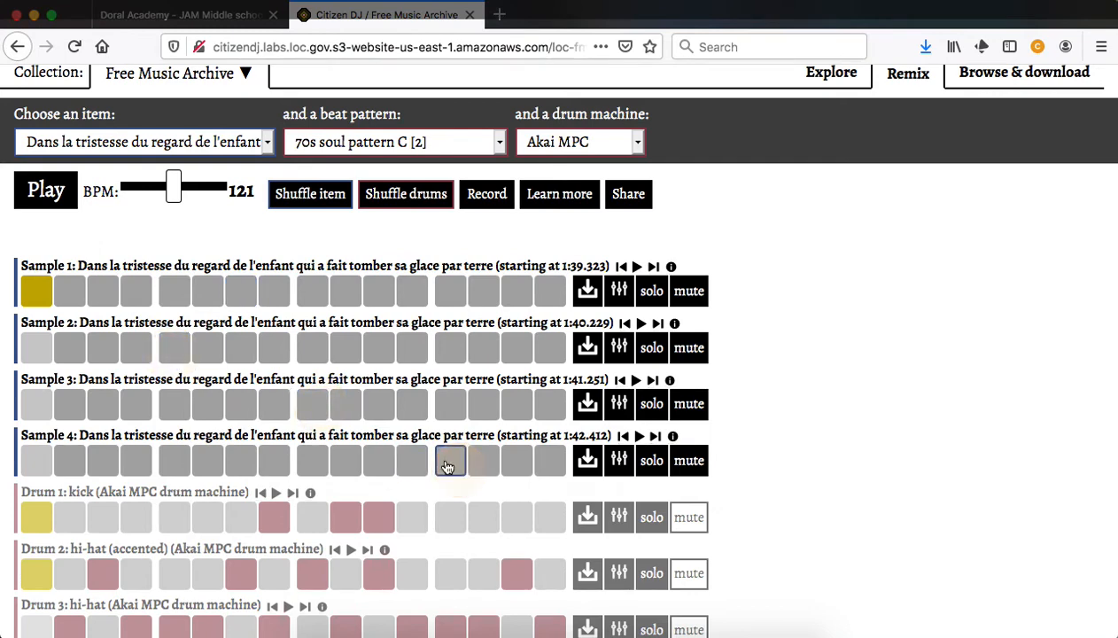
click(49, 188)
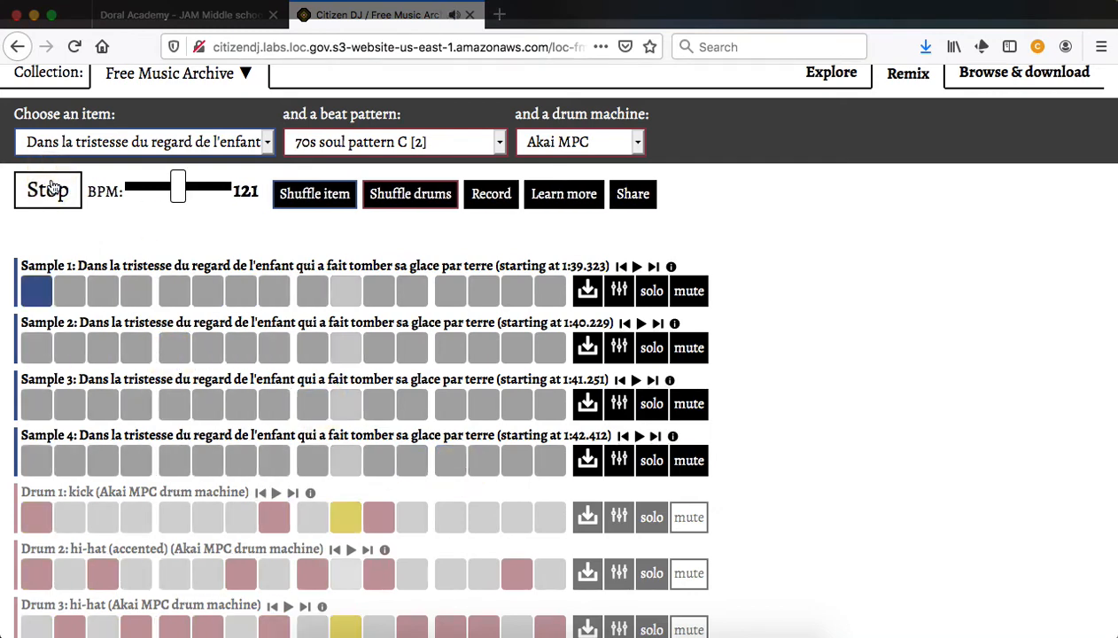
Step: Try extra Sample 1 hits on beats 3, 5 and 9 during playback, and remove them again
click(101, 295)
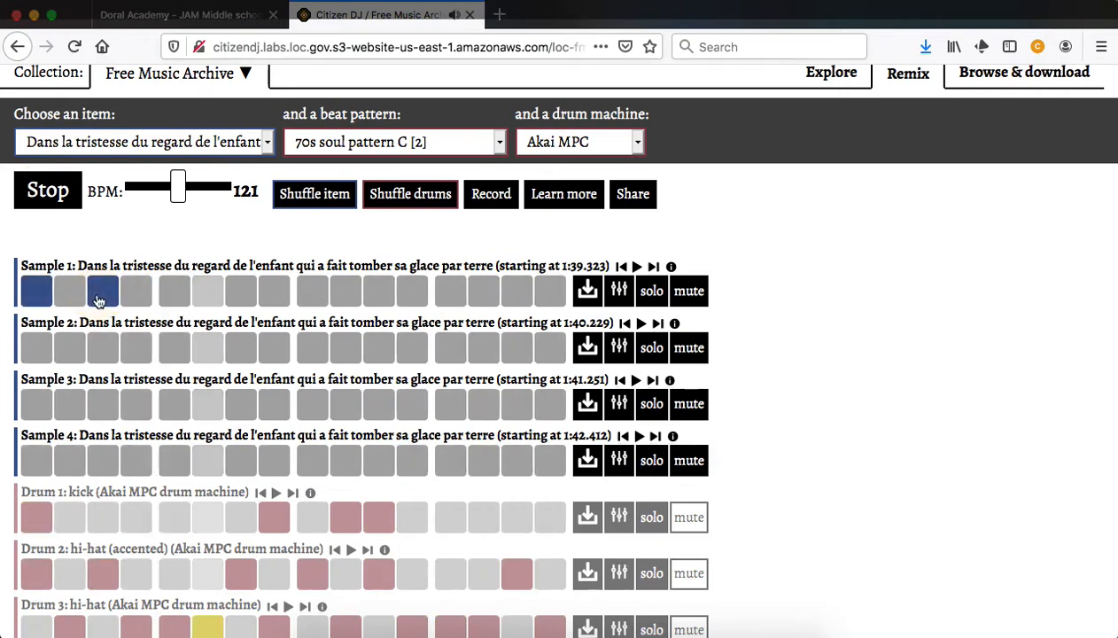
click(172, 298)
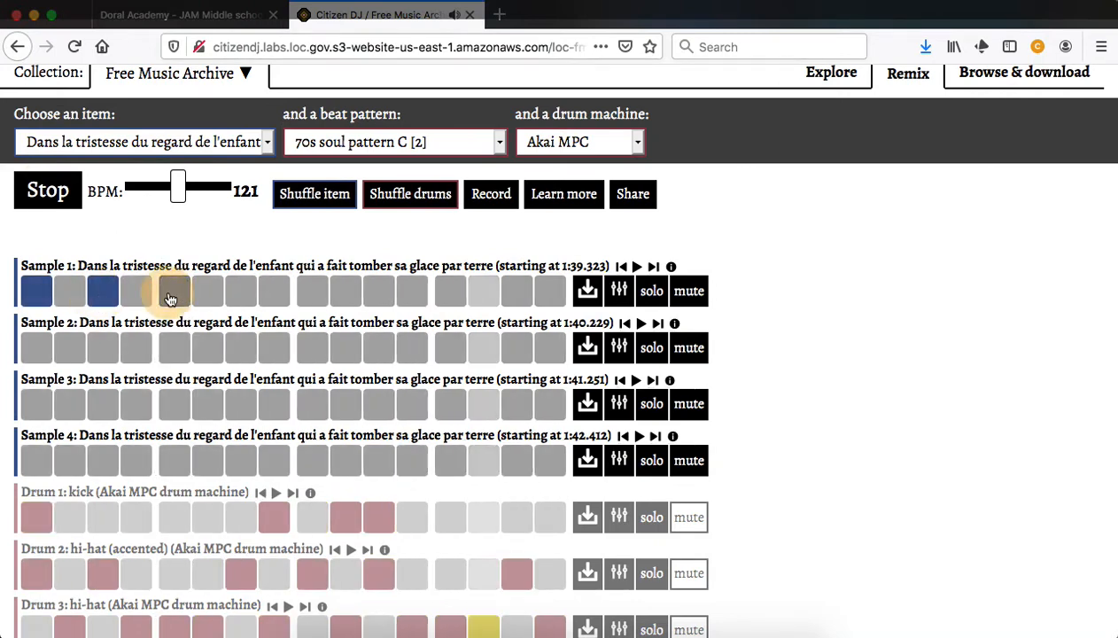
click(313, 293)
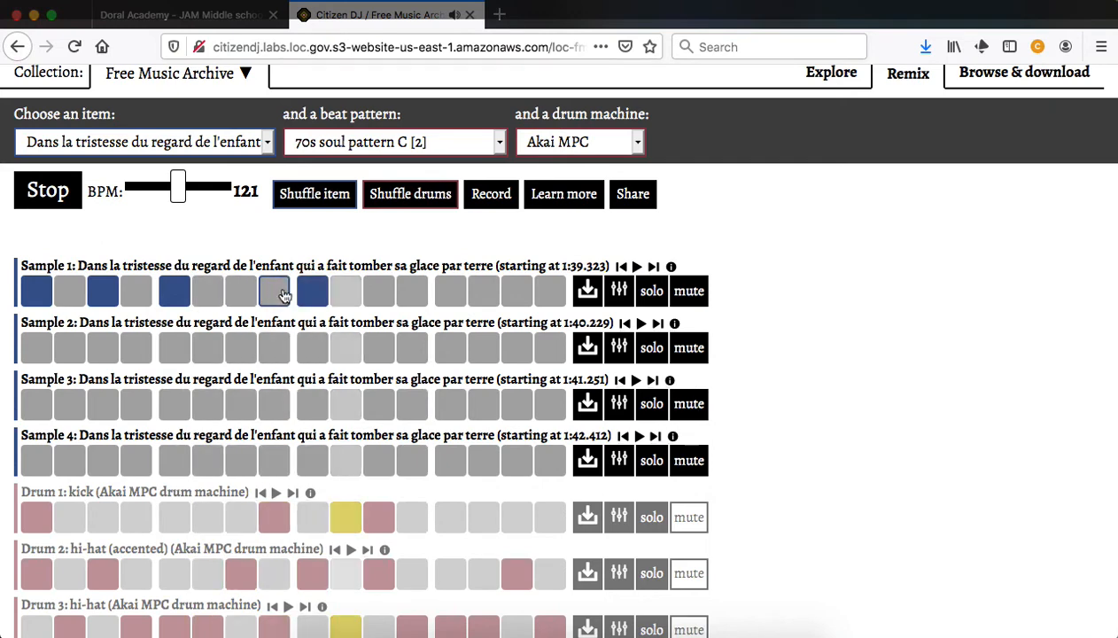
click(312, 298)
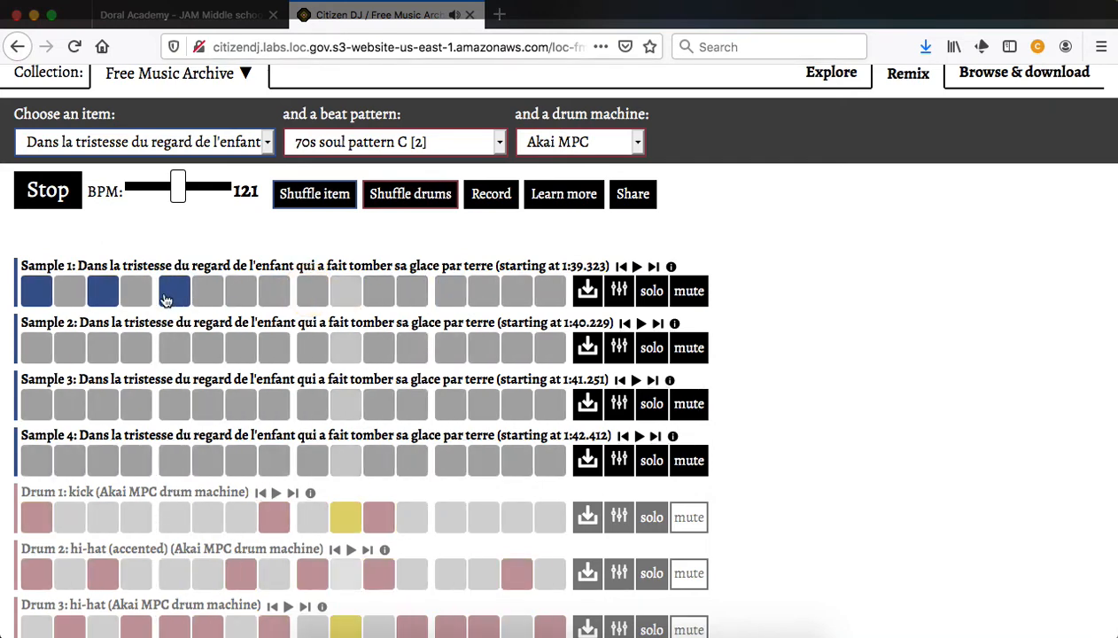
click(168, 293)
click(102, 294)
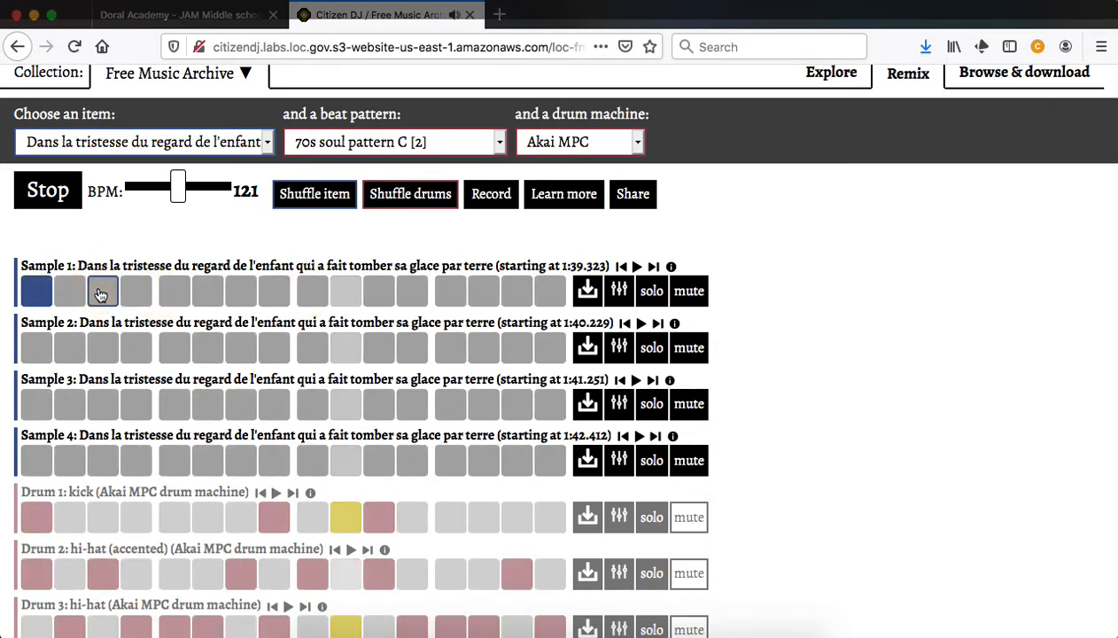
Step: Stop the loop and replay Sample 1 with only its first beat active
click(55, 193)
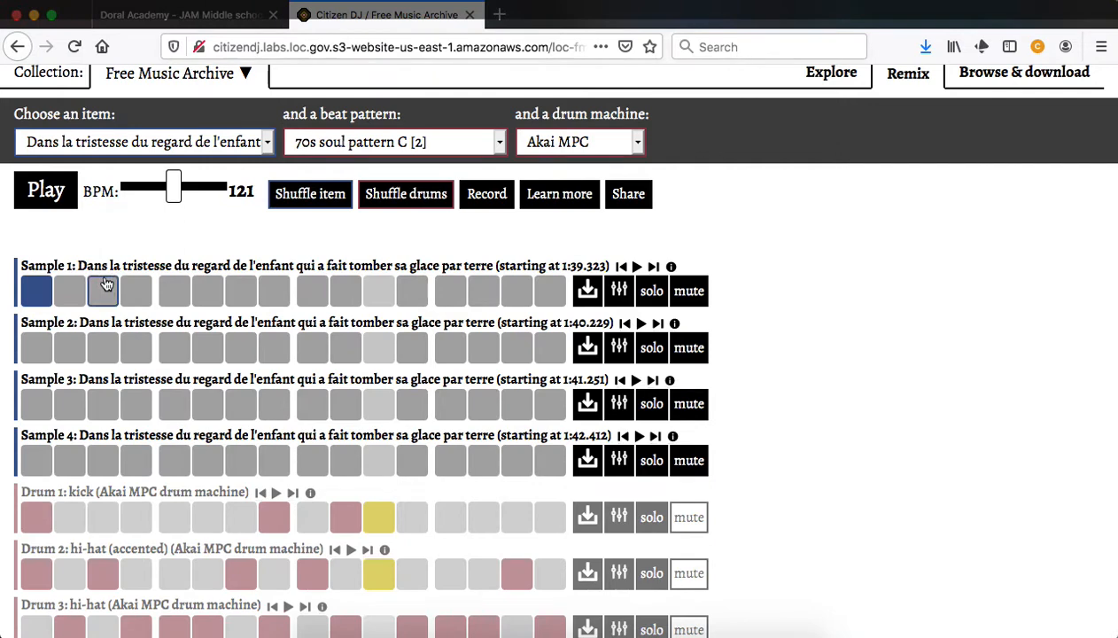
click(46, 192)
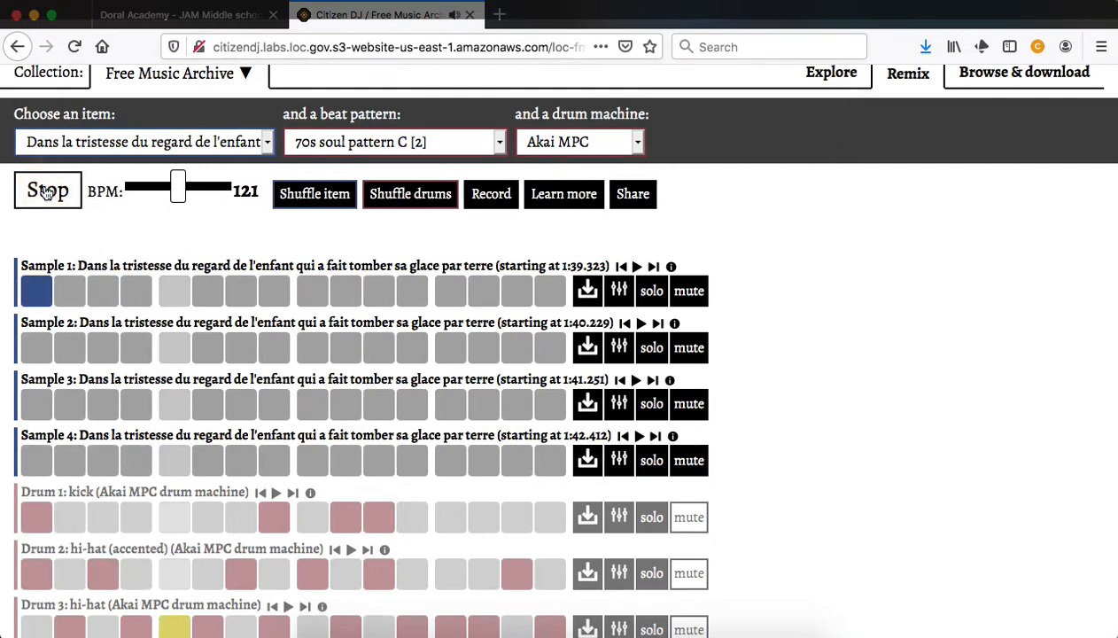
click(46, 192)
Step: Swap the first-beat hit from Sample 1 to Sample 2 and audition Sample 2 alone
click(38, 289)
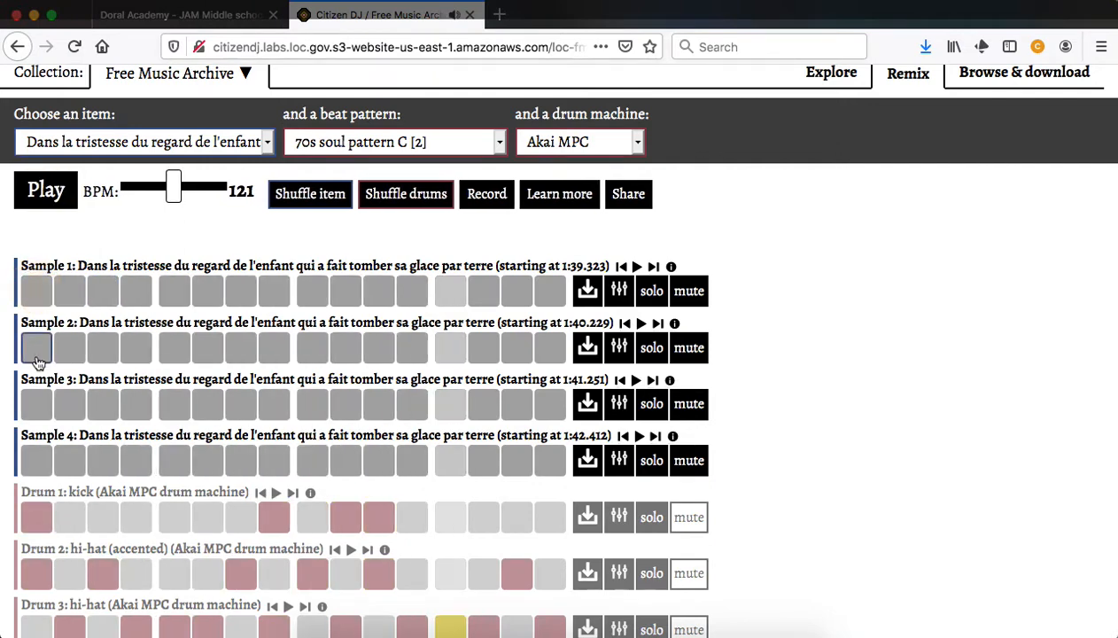
click(37, 351)
click(52, 195)
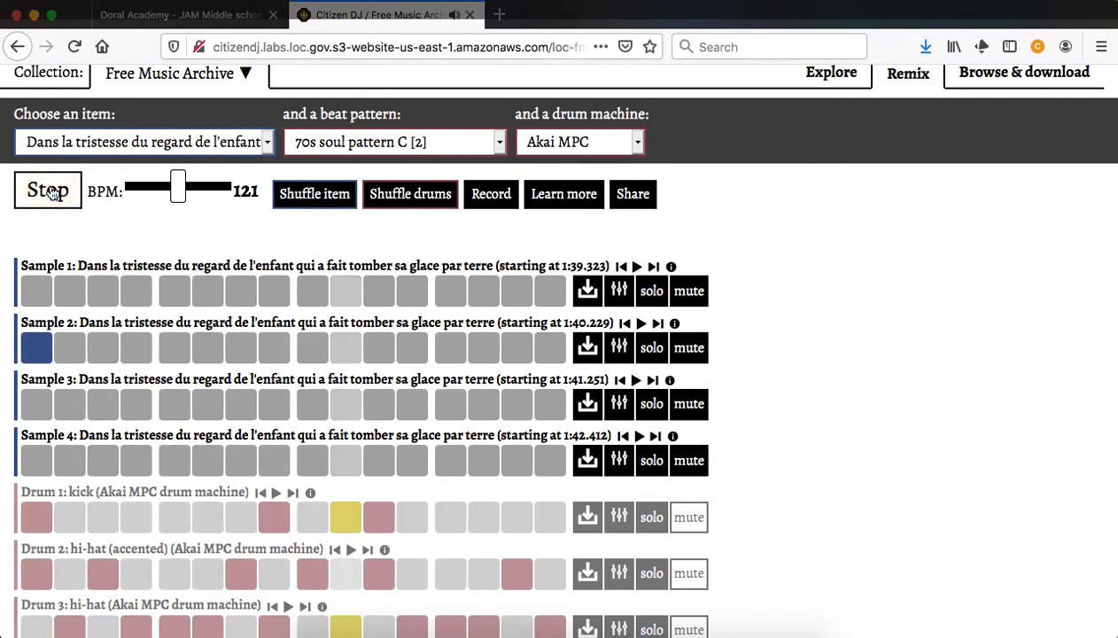
click(50, 192)
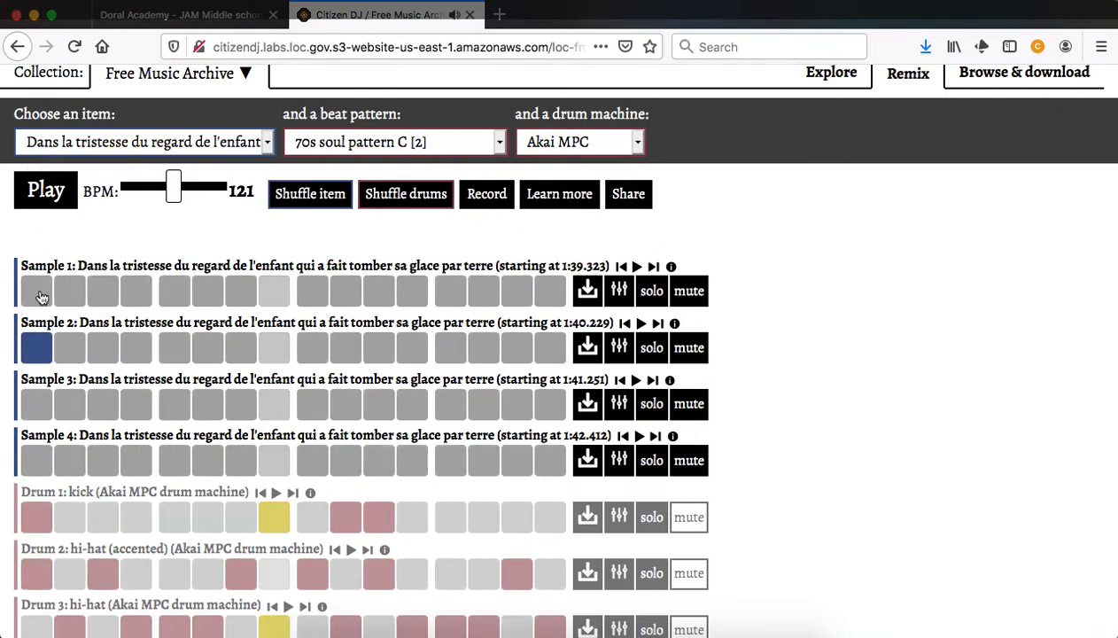
Step: Swap the first-beat hit from Sample 2 to Sample 3 and audition Sample 3 alone
click(37, 351)
click(36, 399)
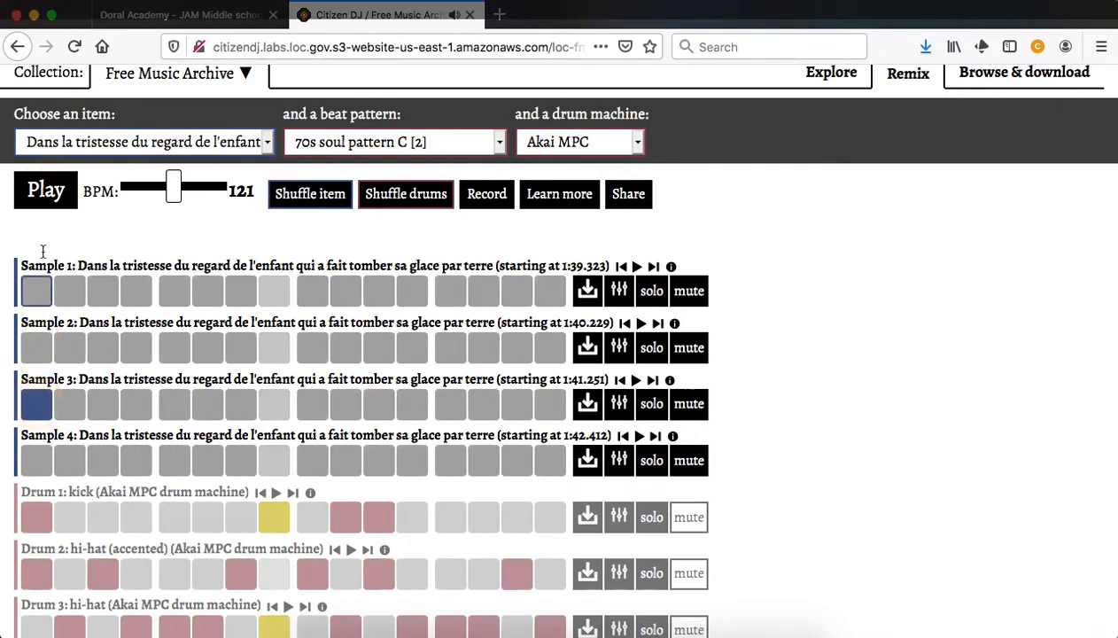
click(44, 193)
click(44, 197)
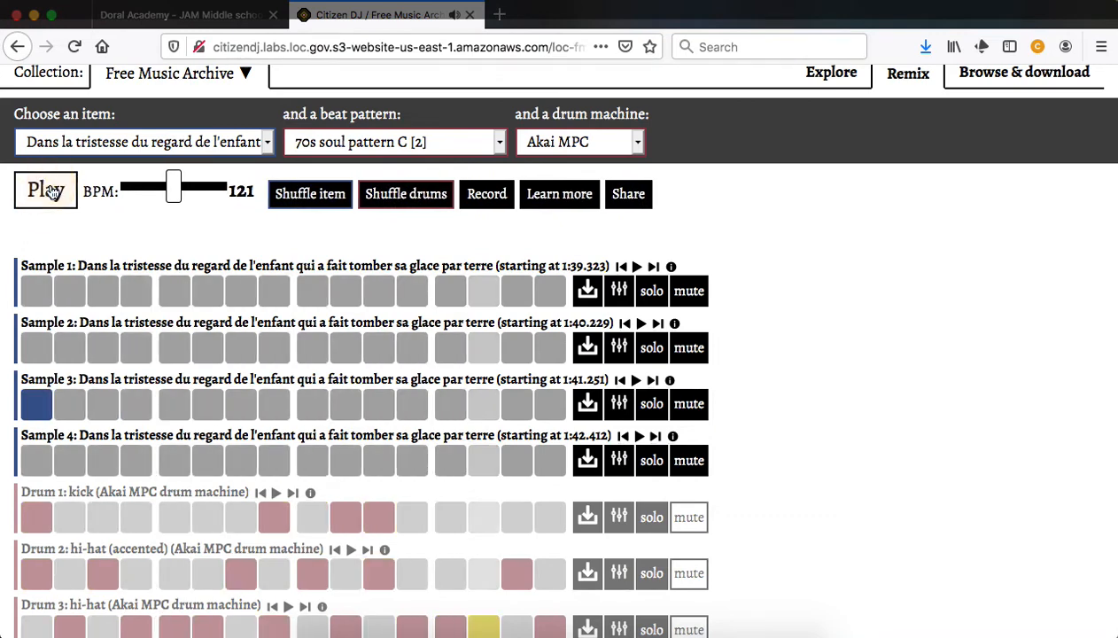
Step: Swap the first-beat hit from Sample 3 to Sample 4, audition Sample 4 alone, and clear its hit
click(36, 460)
click(36, 404)
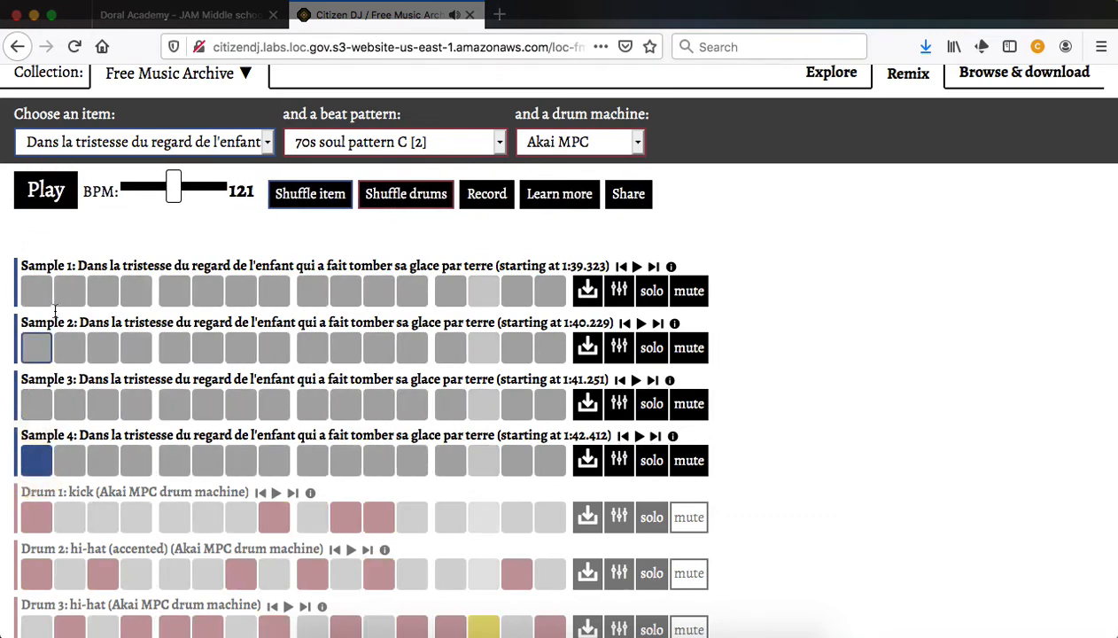
click(53, 199)
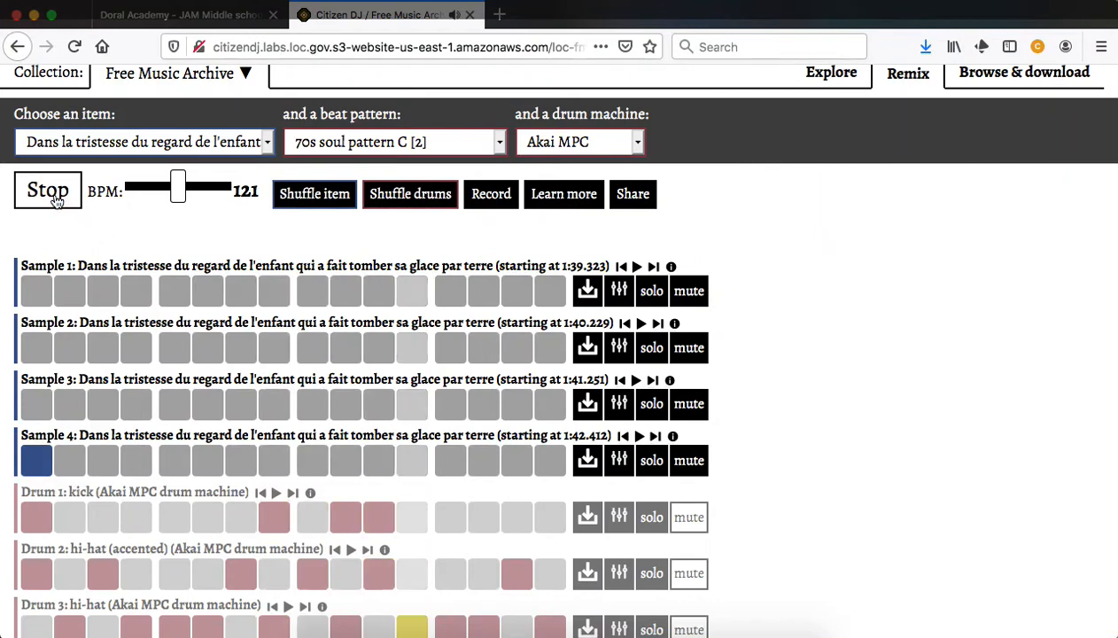
click(53, 199)
click(40, 460)
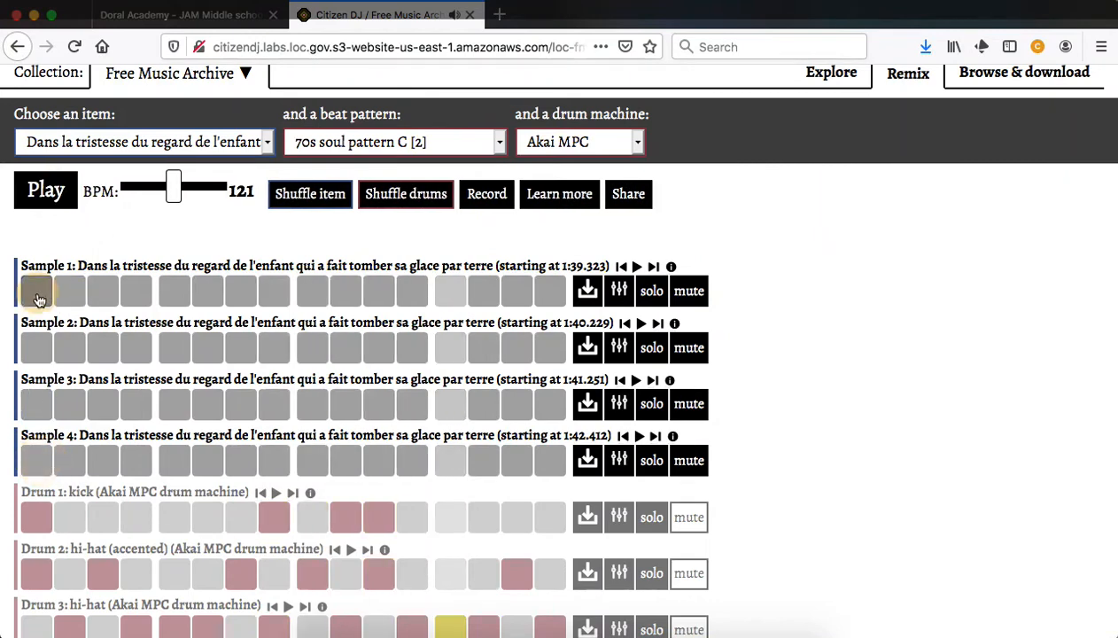
Step: Place Samples 1, 2, 3 and 4 on beats 1, 2, 3 and 4 respectively and audition the loop
click(38, 290)
click(70, 347)
click(97, 407)
click(135, 459)
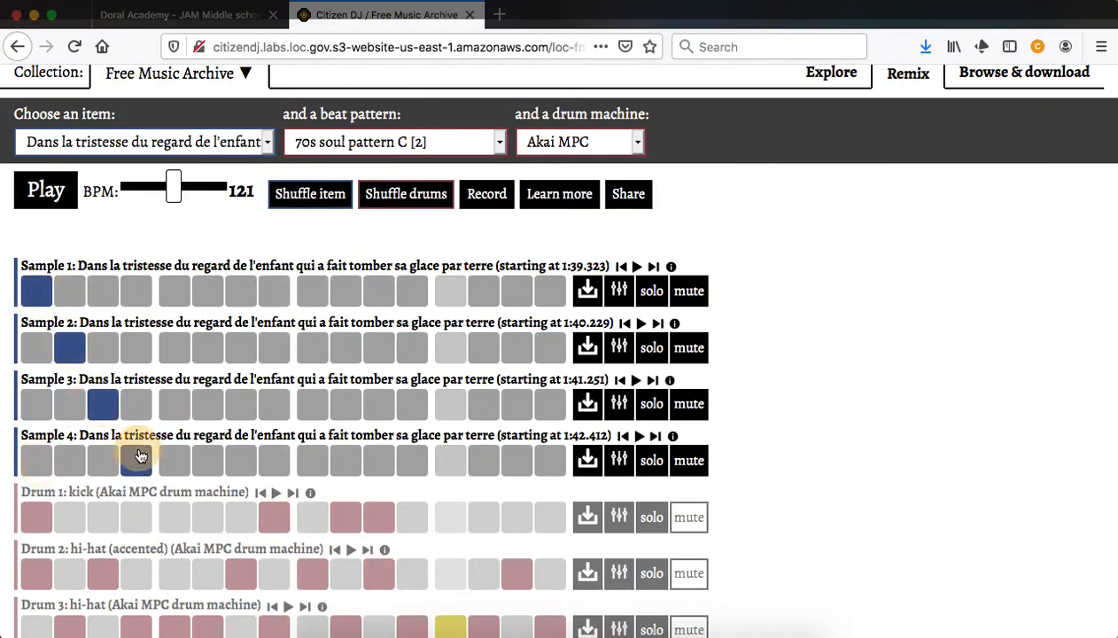
click(40, 190)
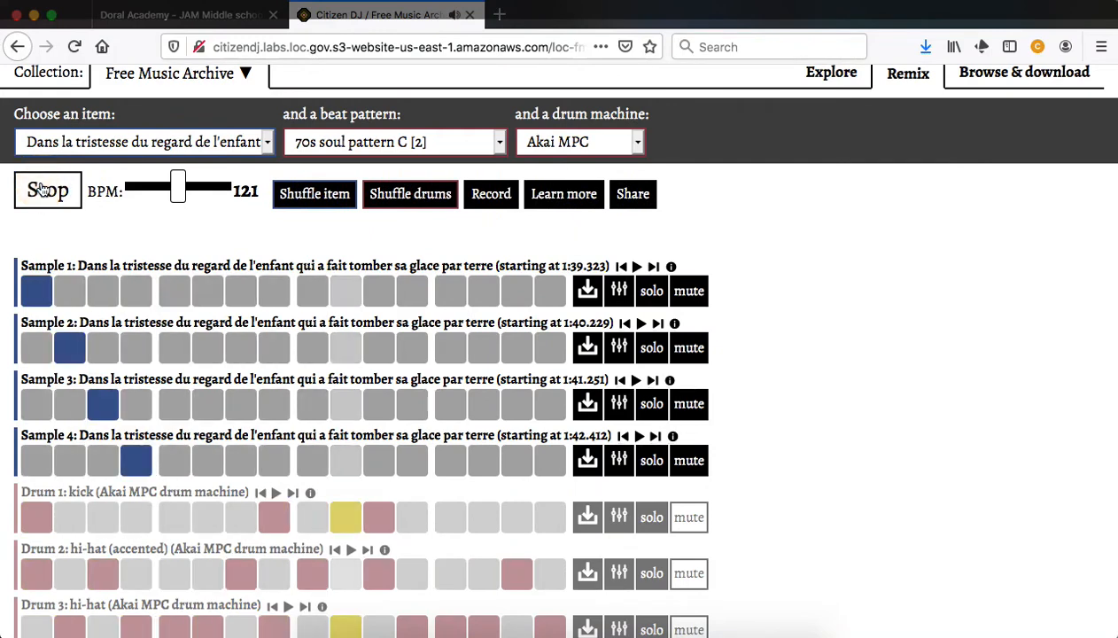
click(39, 191)
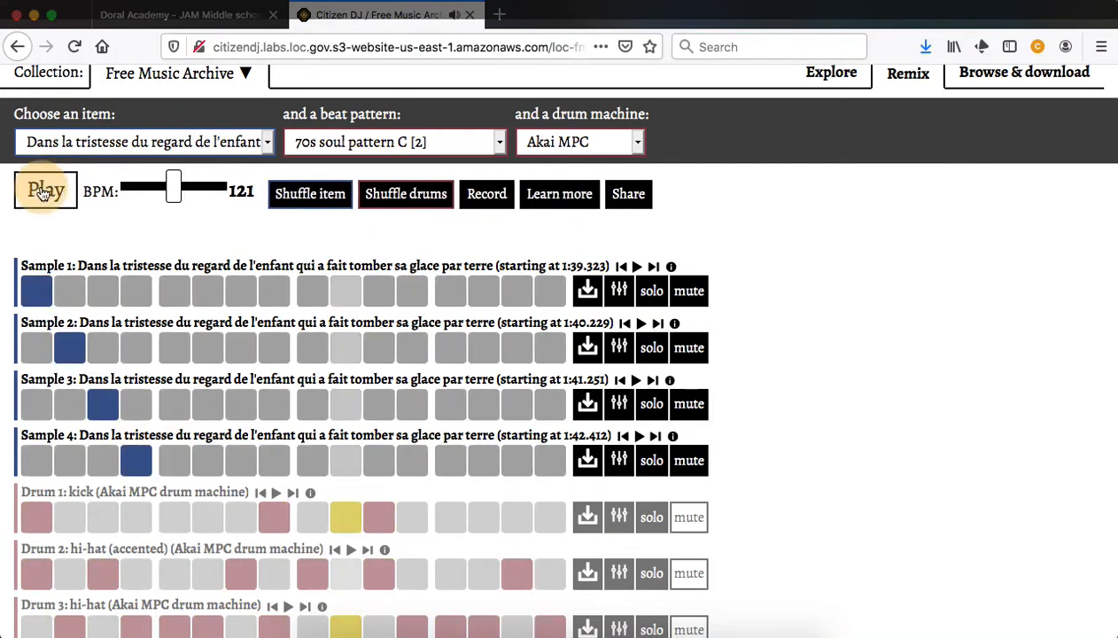
Step: Add Samples 4, 3, 2 and 1 on beats 5, 6, 7 and 8 respectively and audition the loop
click(176, 458)
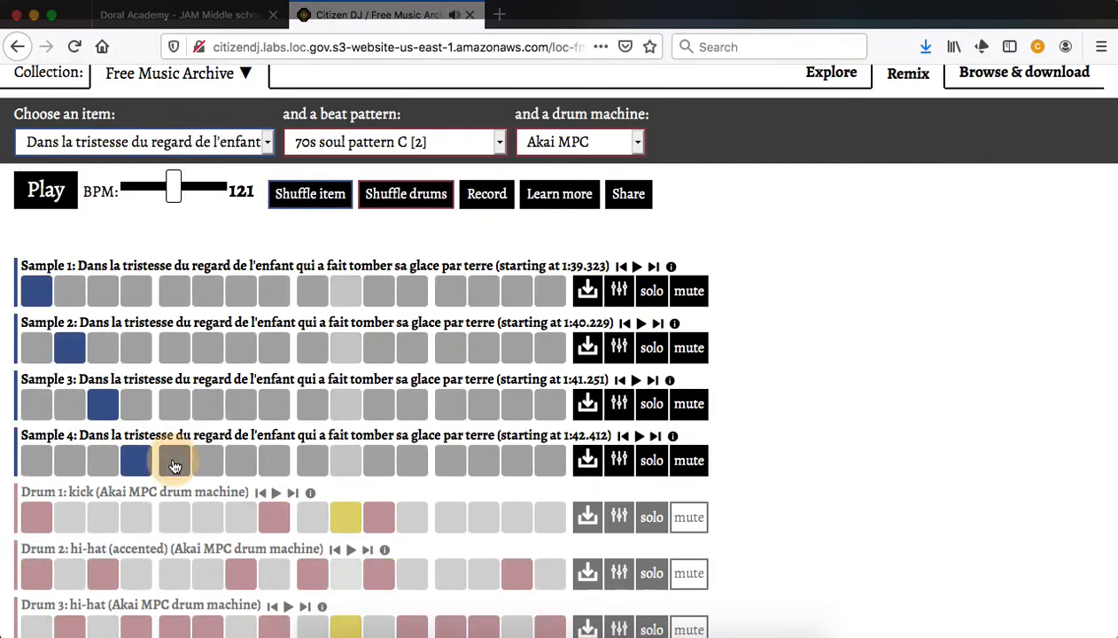
click(208, 404)
click(241, 347)
click(277, 297)
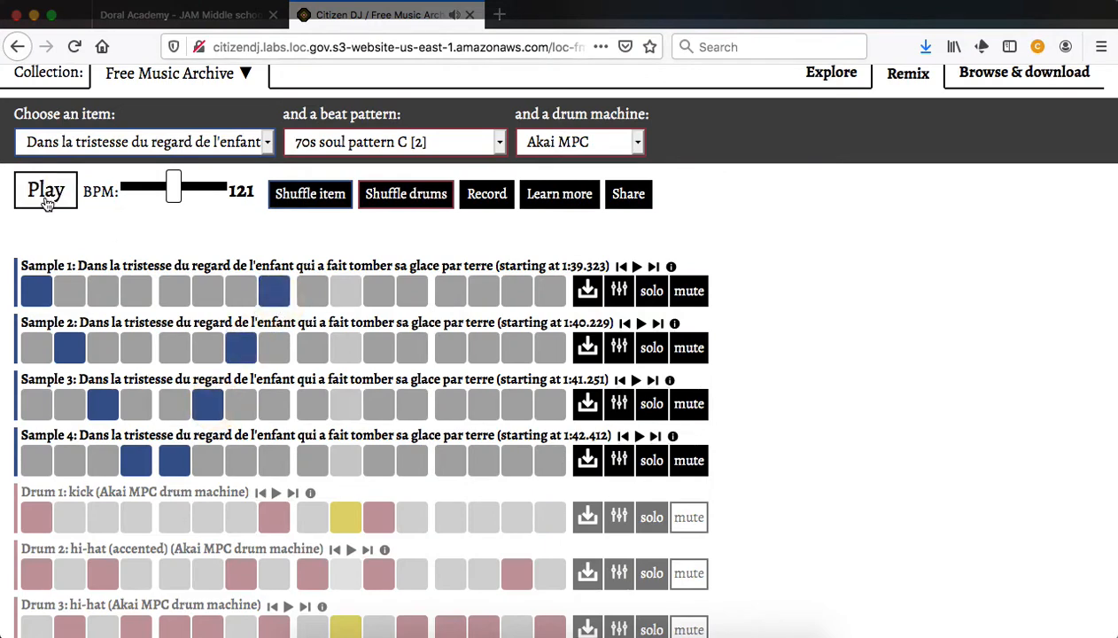
click(46, 197)
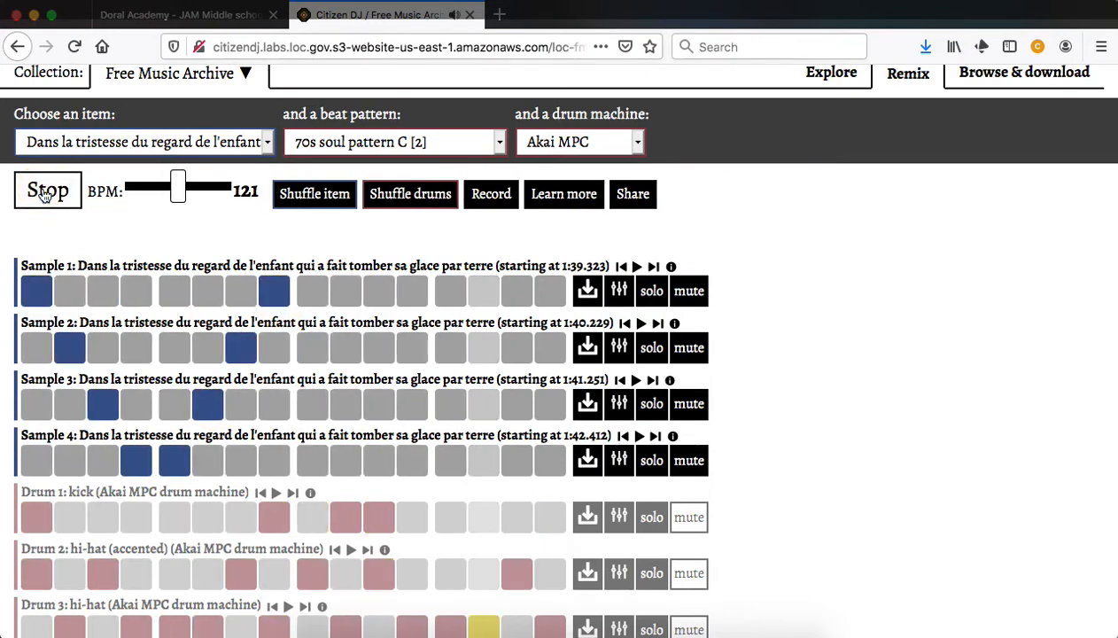
click(46, 195)
Step: Reverse the first four beats so they trigger Samples 4, 3, 2 and 1 in that order, and audition the loop
click(135, 460)
click(101, 405)
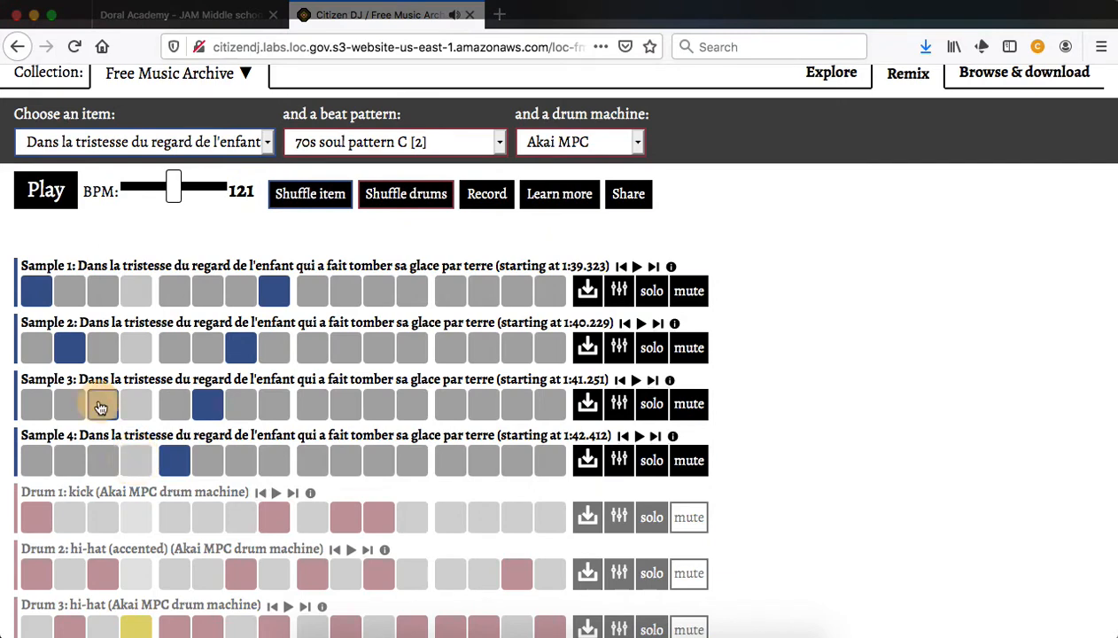
click(32, 286)
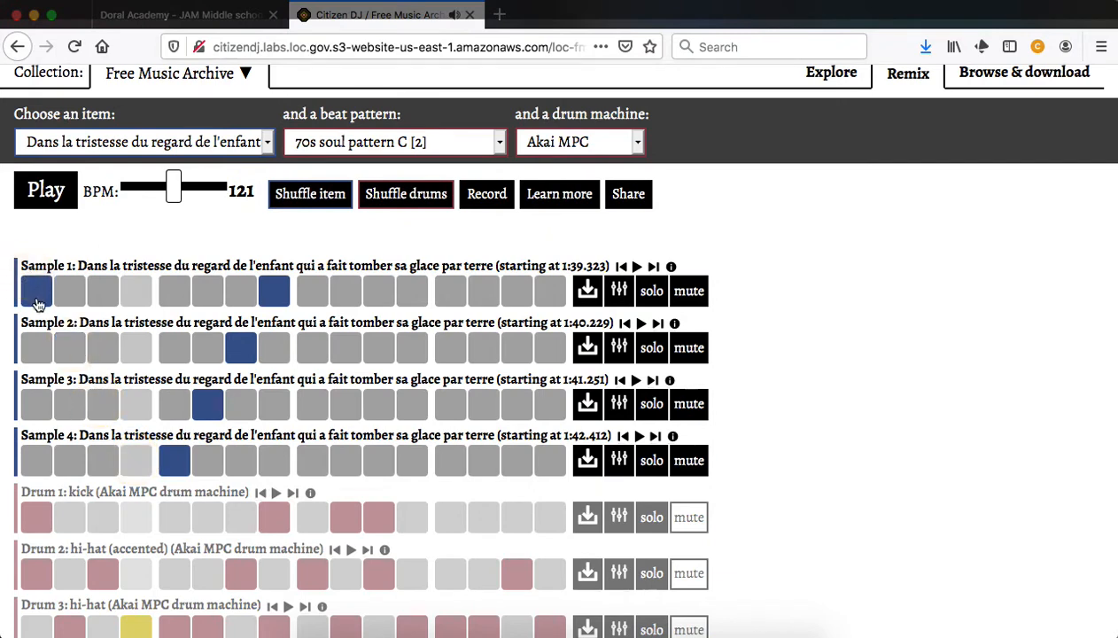
click(35, 459)
click(71, 403)
click(103, 352)
click(135, 289)
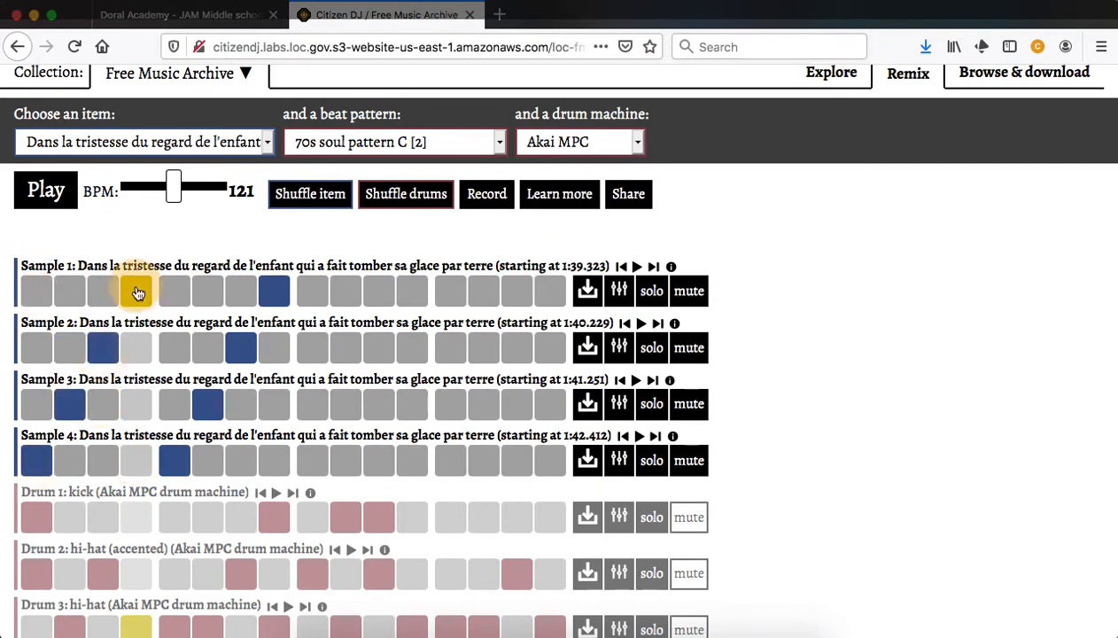
click(46, 192)
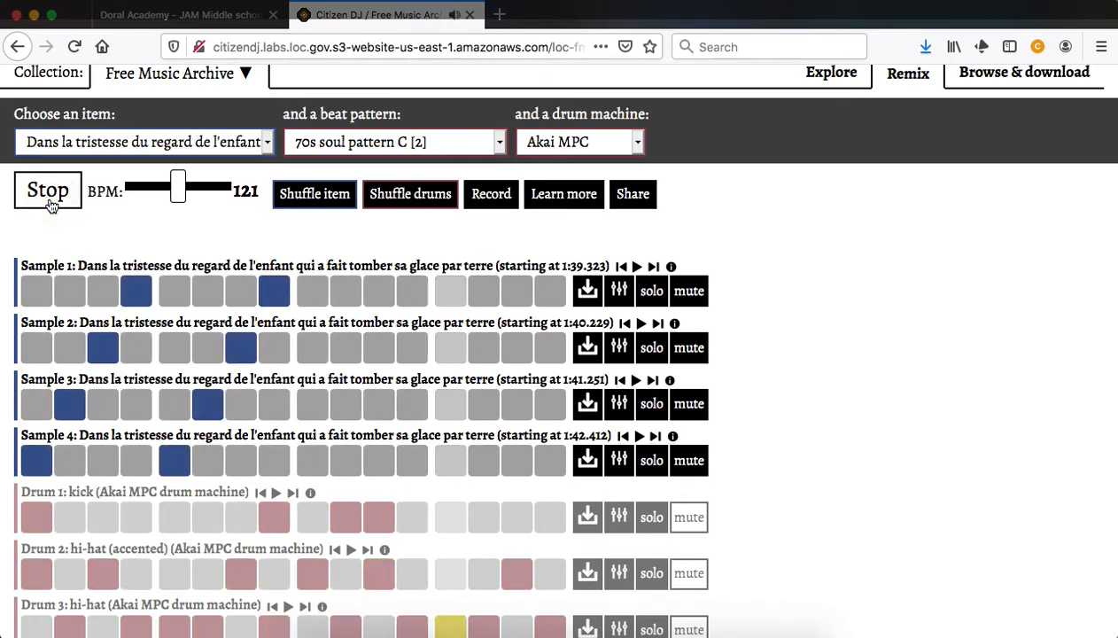
click(50, 202)
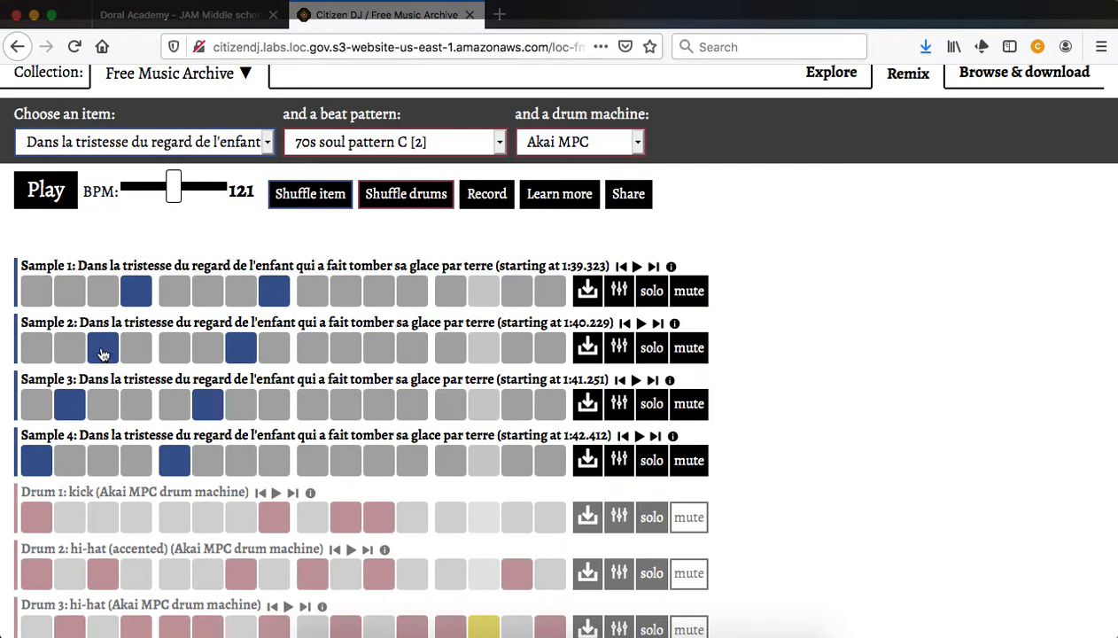
Step: Clear both Sample 2 hits, on beats 3 and 7, and audition the loop
click(107, 357)
click(252, 352)
click(50, 191)
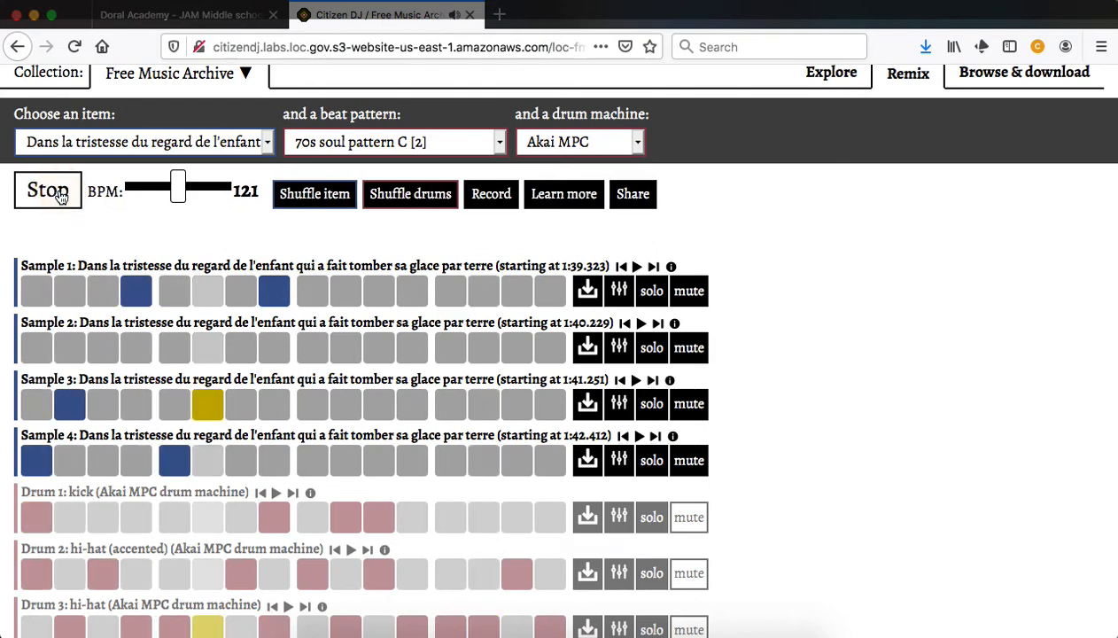
click(58, 195)
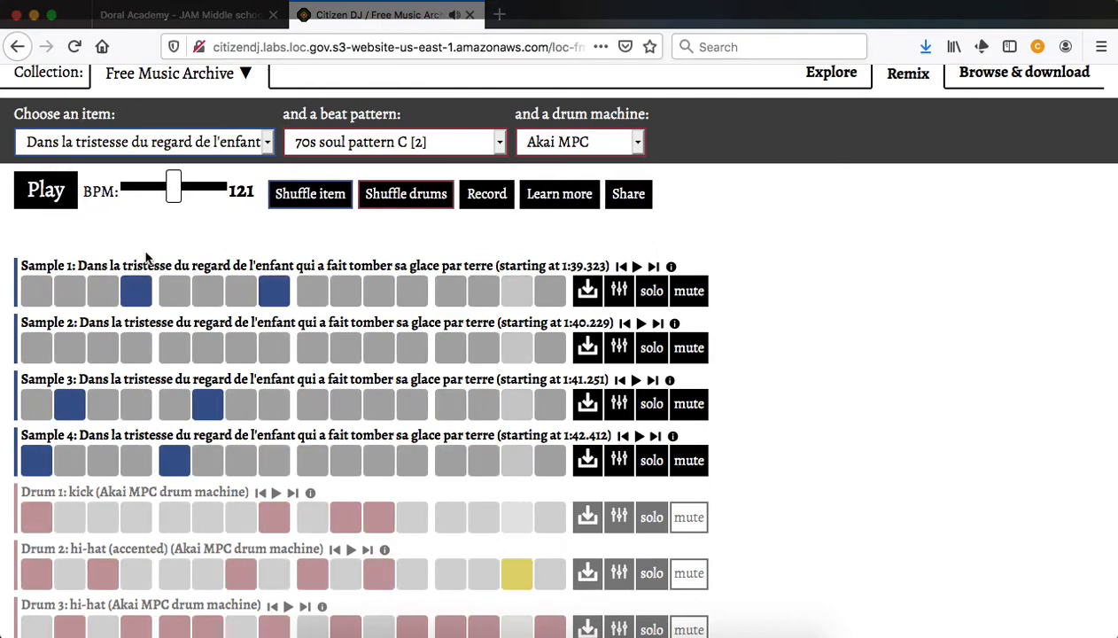
Step: Clear Sample 1's hits on beats 4 and 8, Sample 4's hit on beat 5, and Sample 3's hit on beat 6
click(131, 298)
click(173, 457)
click(202, 413)
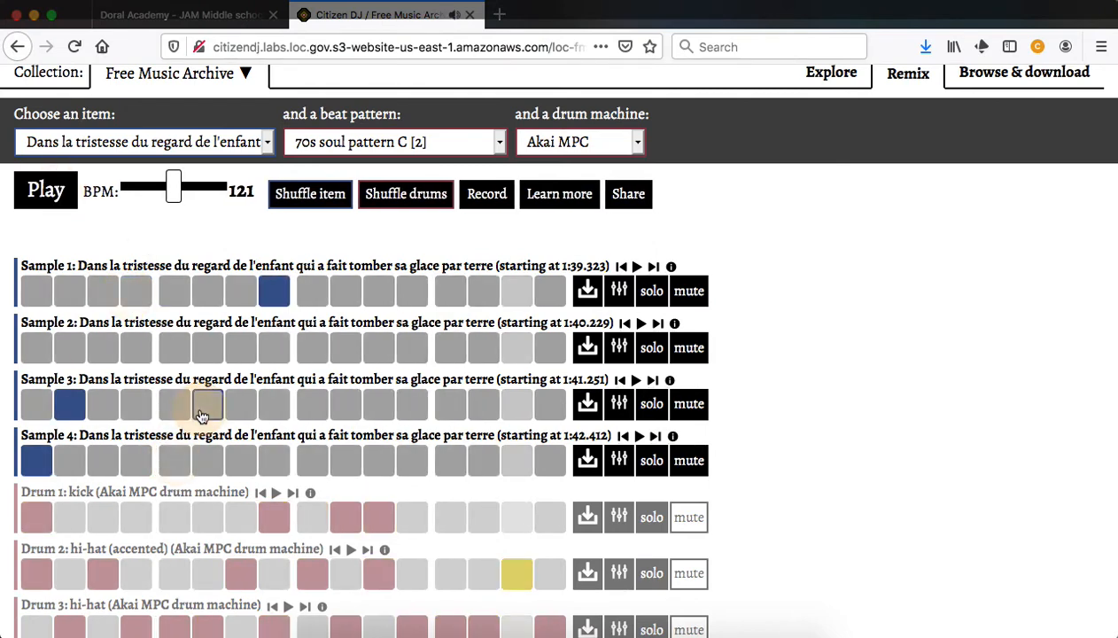
click(280, 302)
Step: Move Sample 3's hit from beat 2 to beat 3, add Sample 1 on beat 5, and audition the loop
click(73, 406)
click(105, 408)
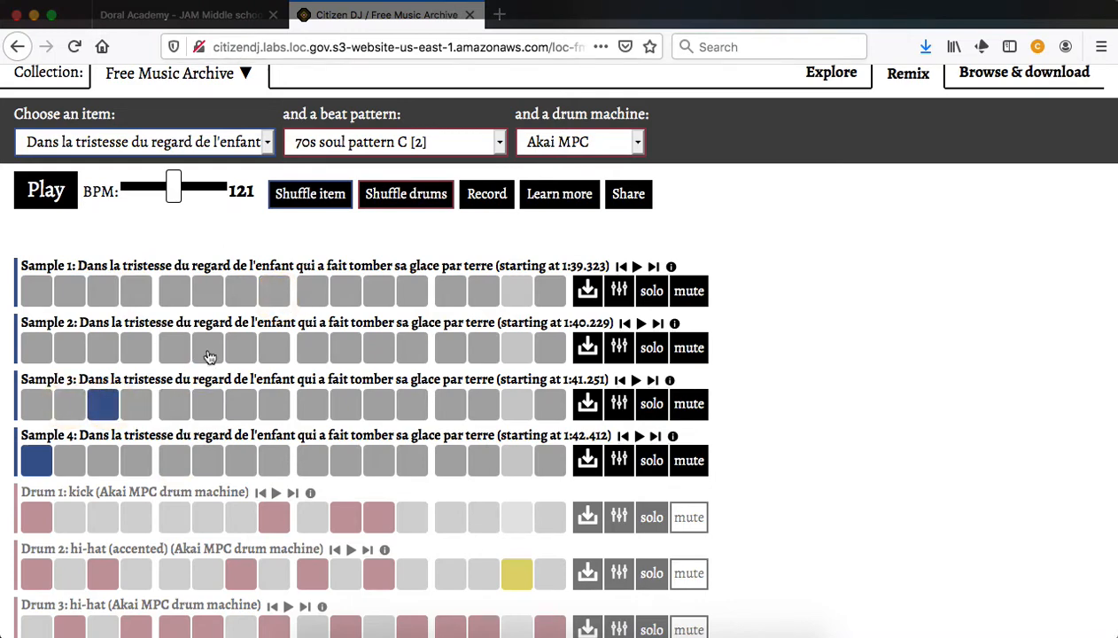
click(177, 293)
click(53, 195)
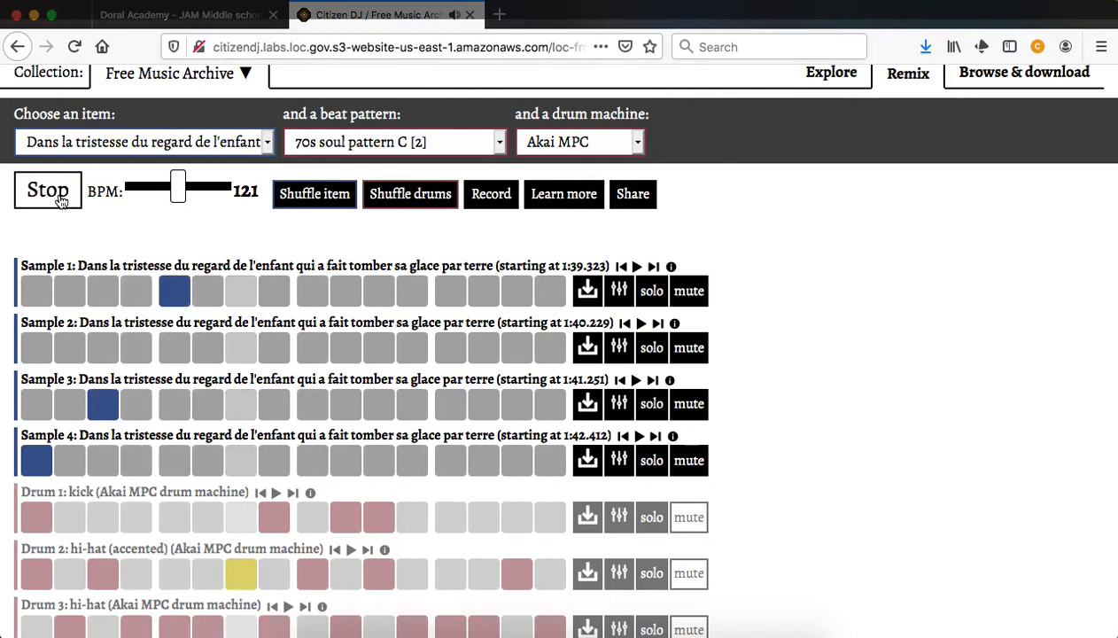
click(60, 201)
Step: Add Sample 3 hits on beats 9 and 11 and audition the loop
click(307, 407)
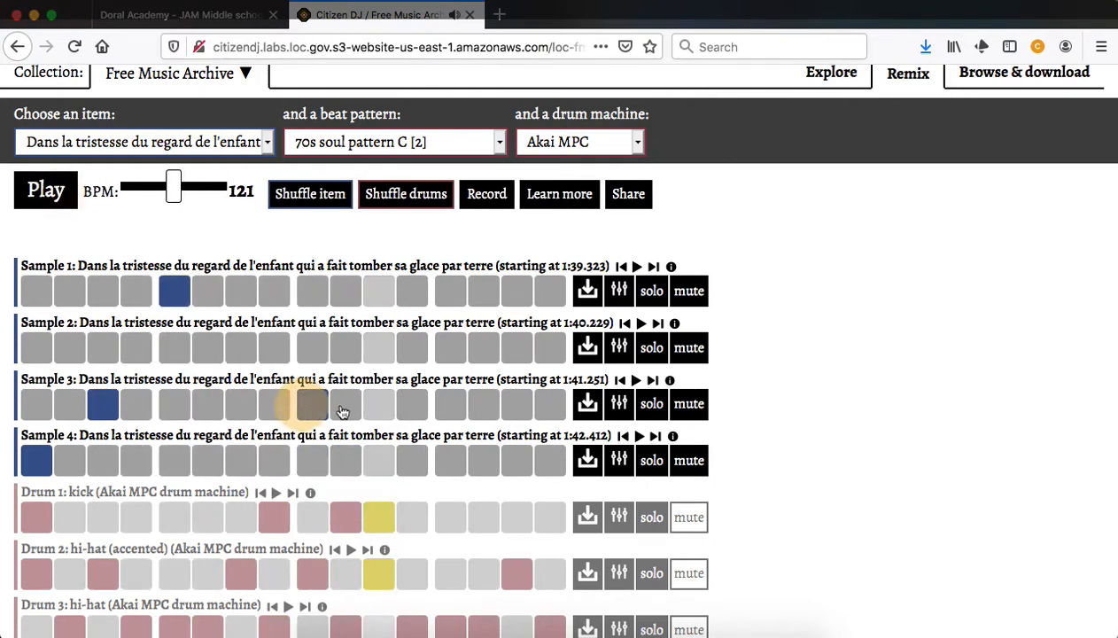
click(378, 406)
click(45, 195)
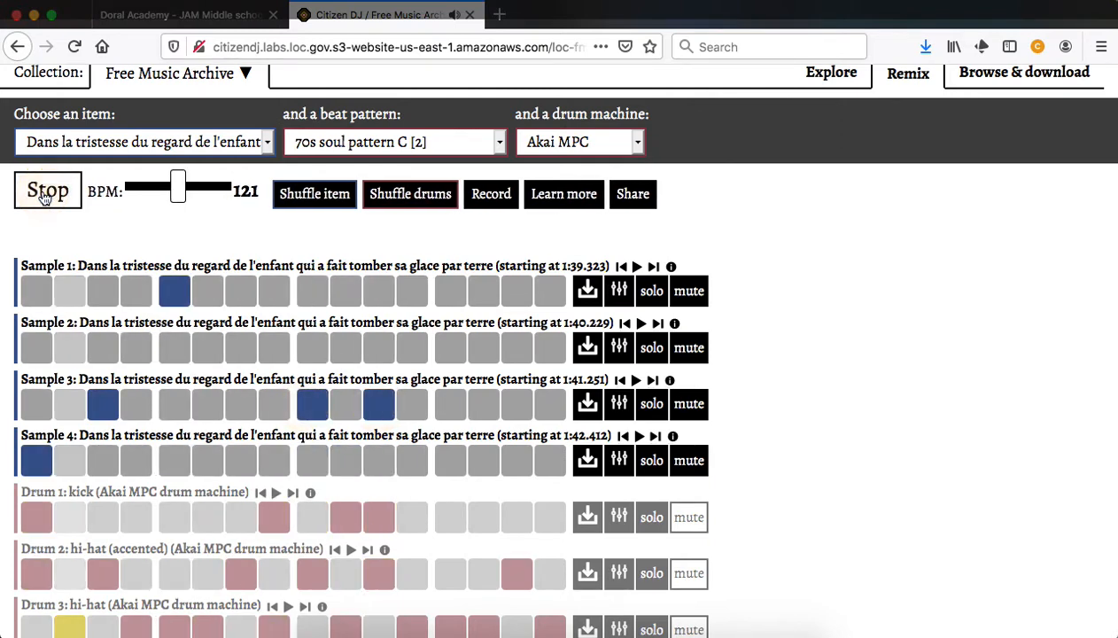
click(44, 195)
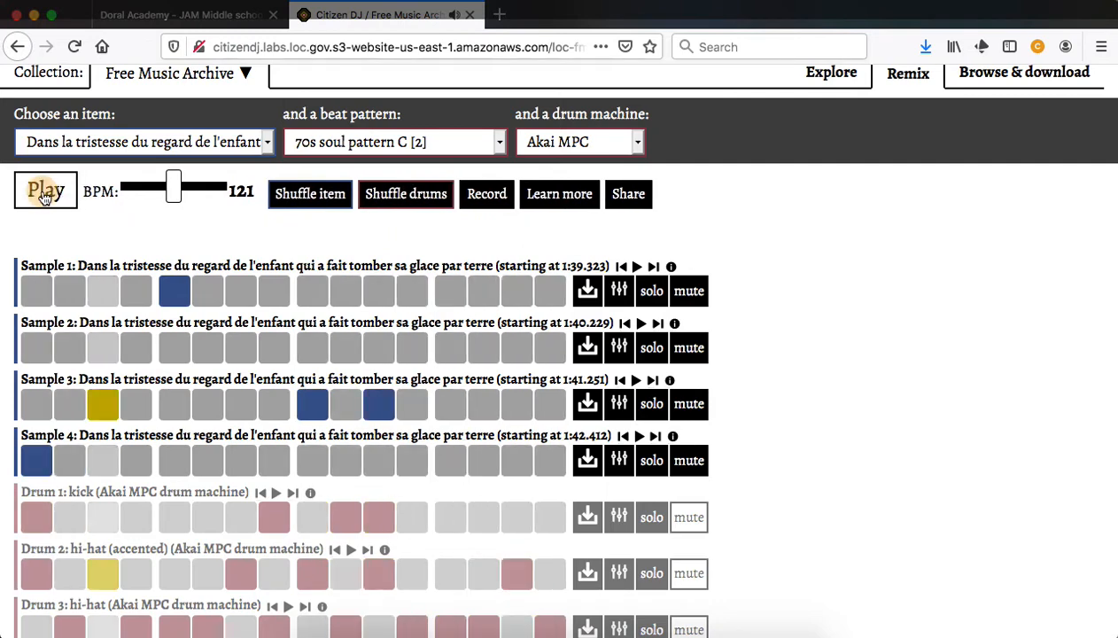
Step: Replace Sample 3 with Sample 4 on beat 11, put Sample 3 alone on beat 13, and start the loop
click(450, 463)
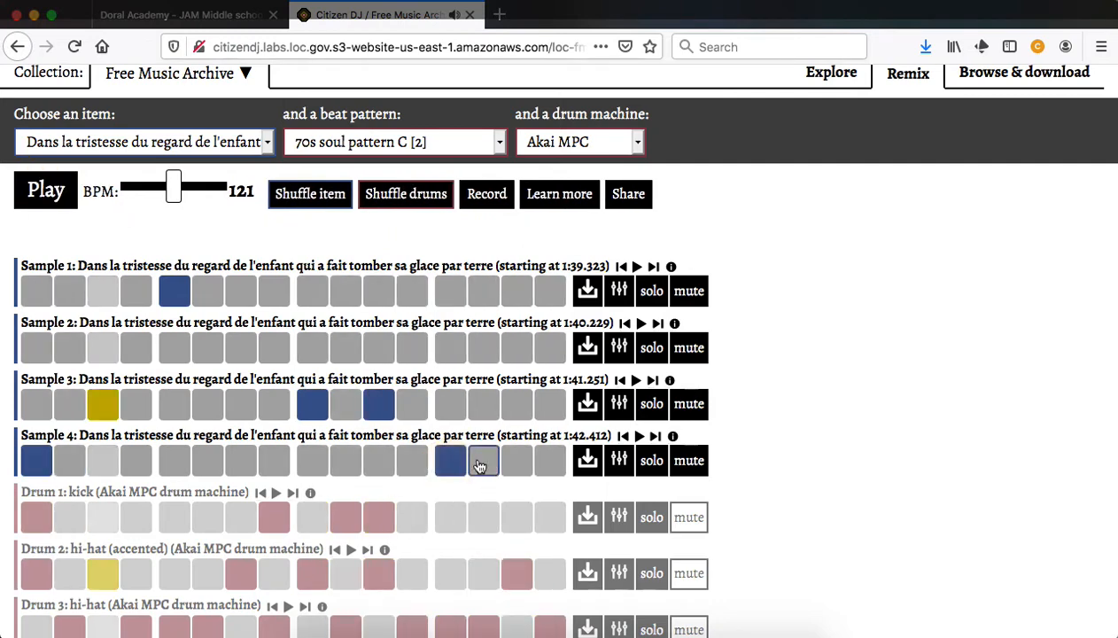
click(382, 407)
click(385, 464)
click(449, 401)
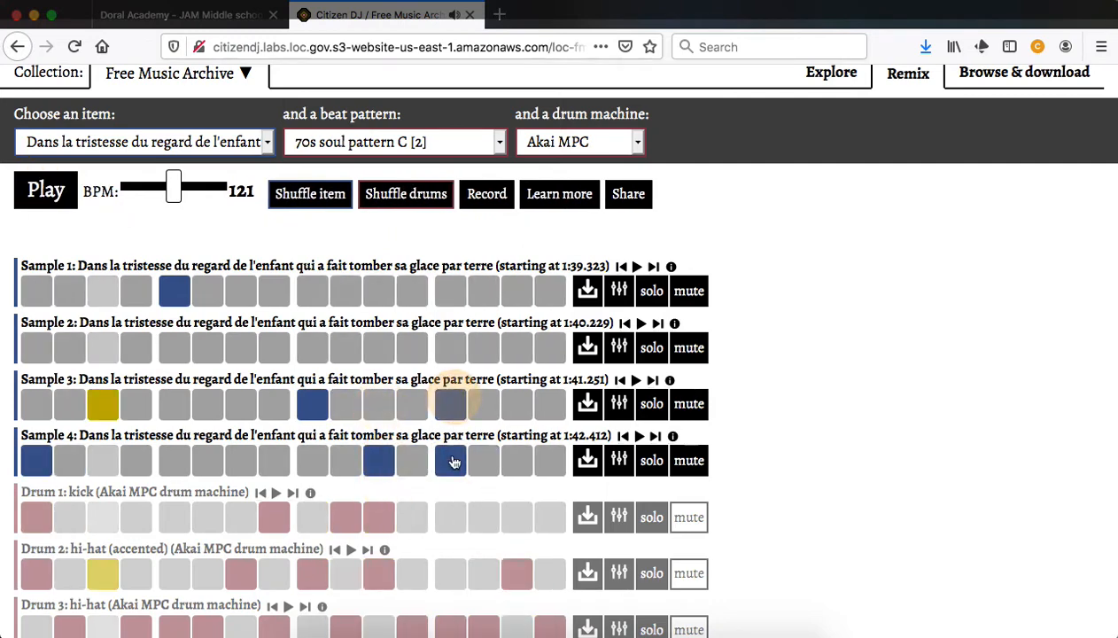
click(451, 461)
click(49, 197)
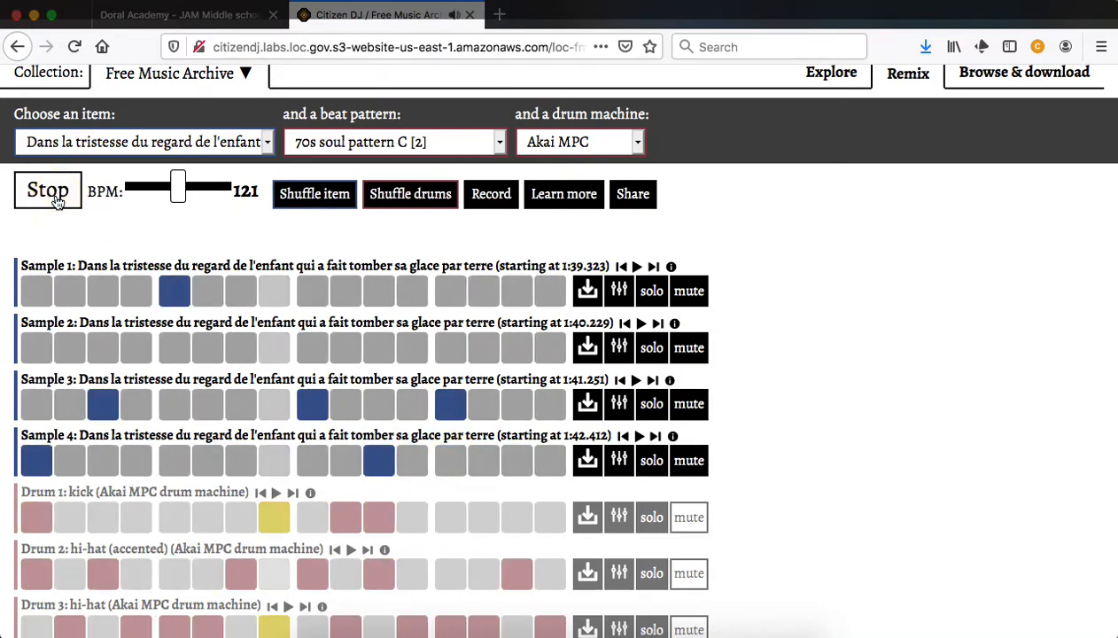
Step: With the loop running, add Sample 1 on beat 9, clear beat 11, replace Sample 3 with Sample 1 on beat 13, and stop playback
click(310, 291)
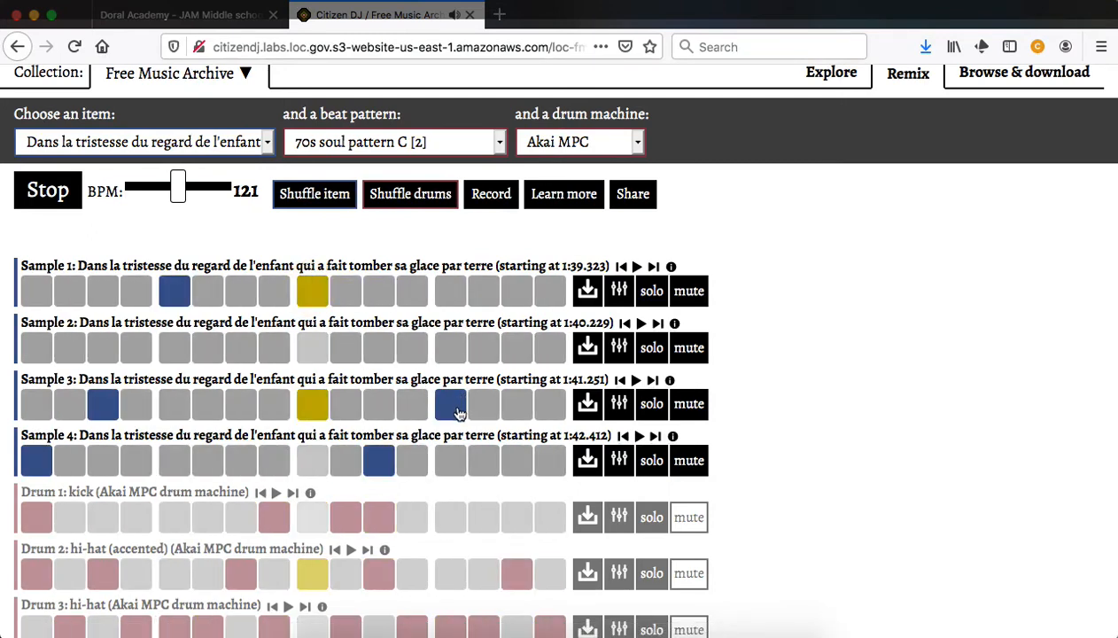
click(378, 460)
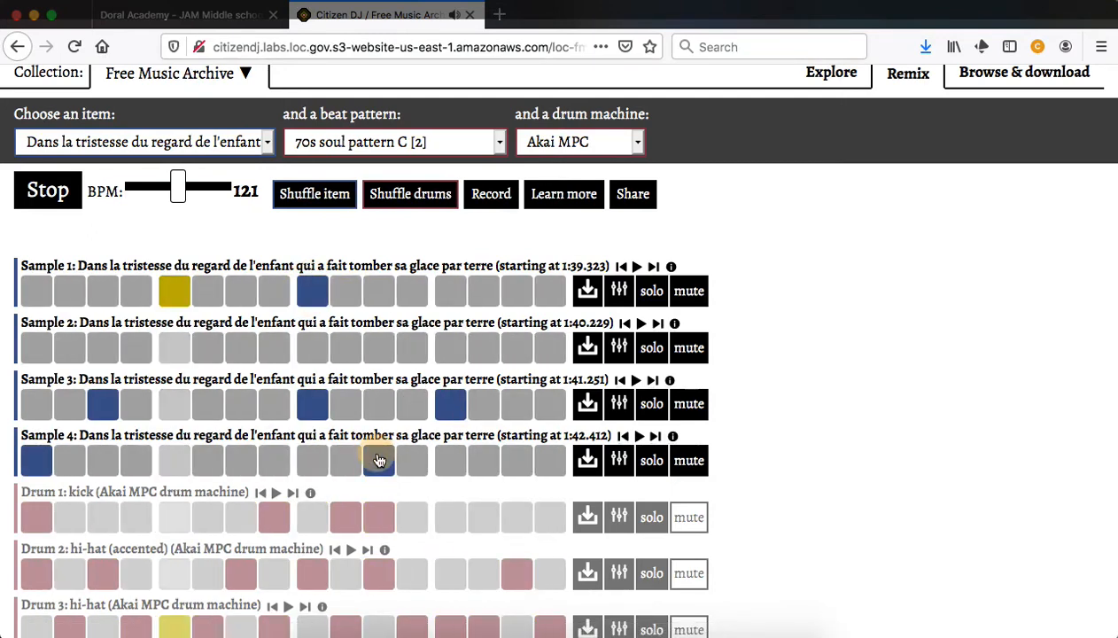
click(453, 407)
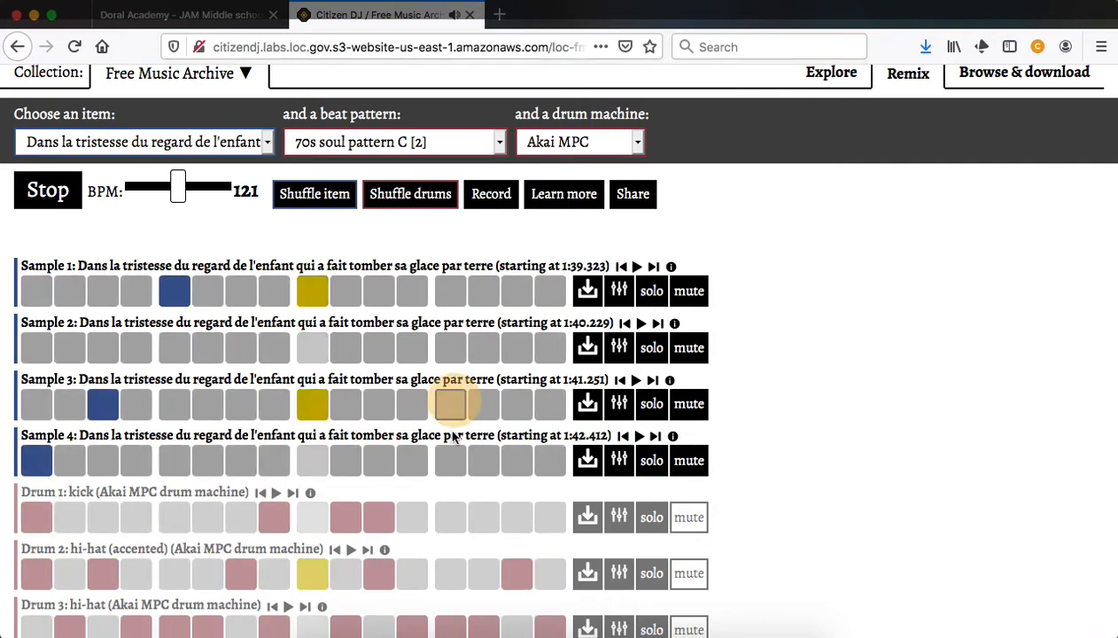
click(449, 456)
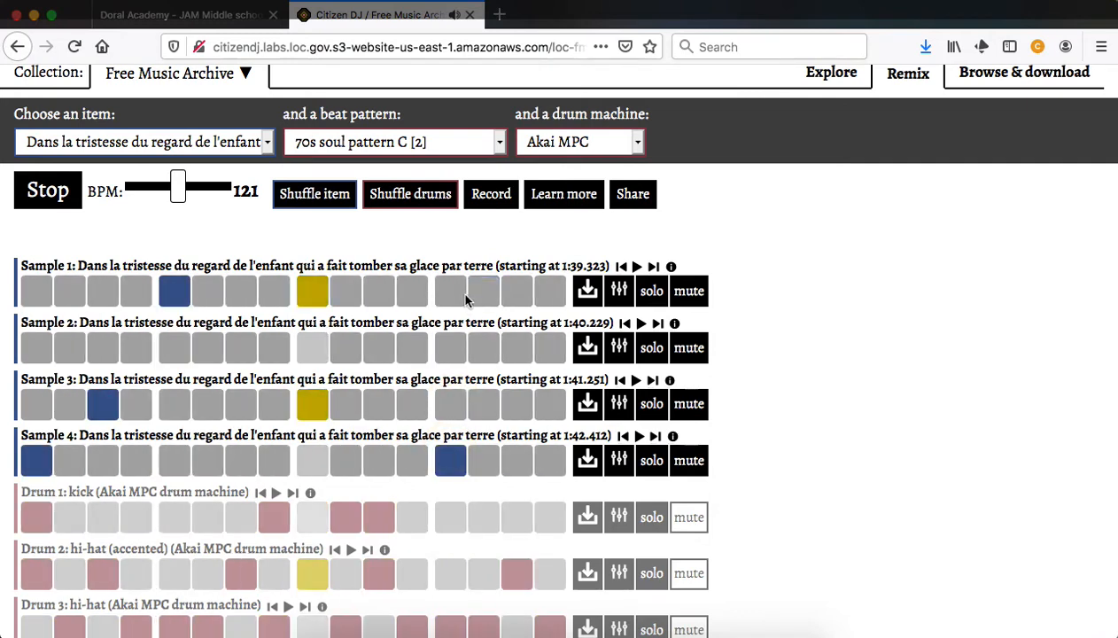
click(449, 460)
click(451, 294)
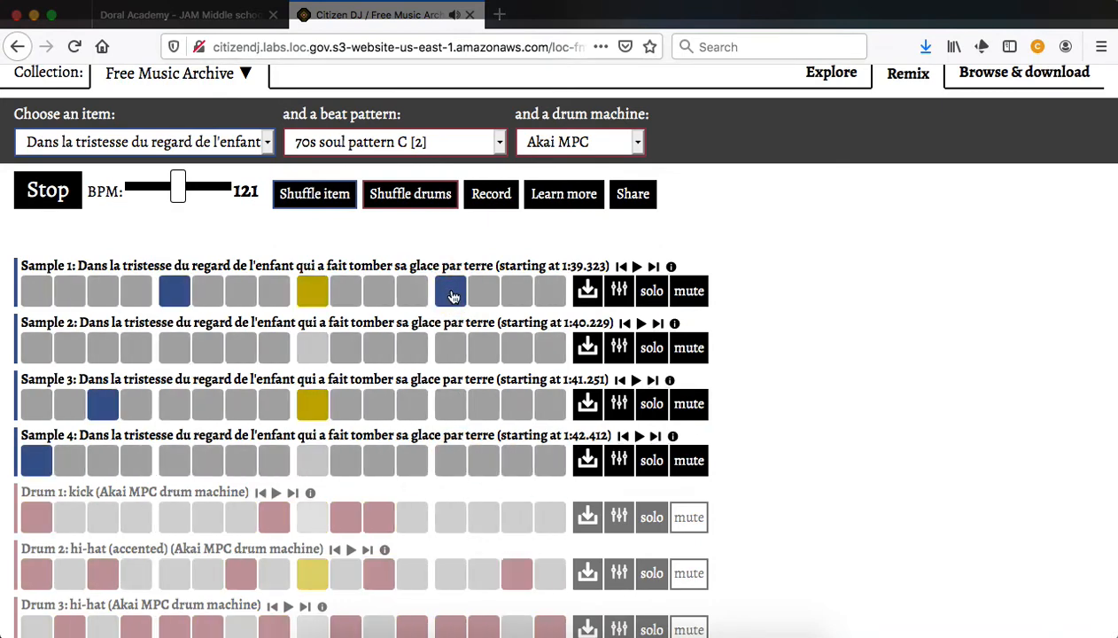
click(33, 194)
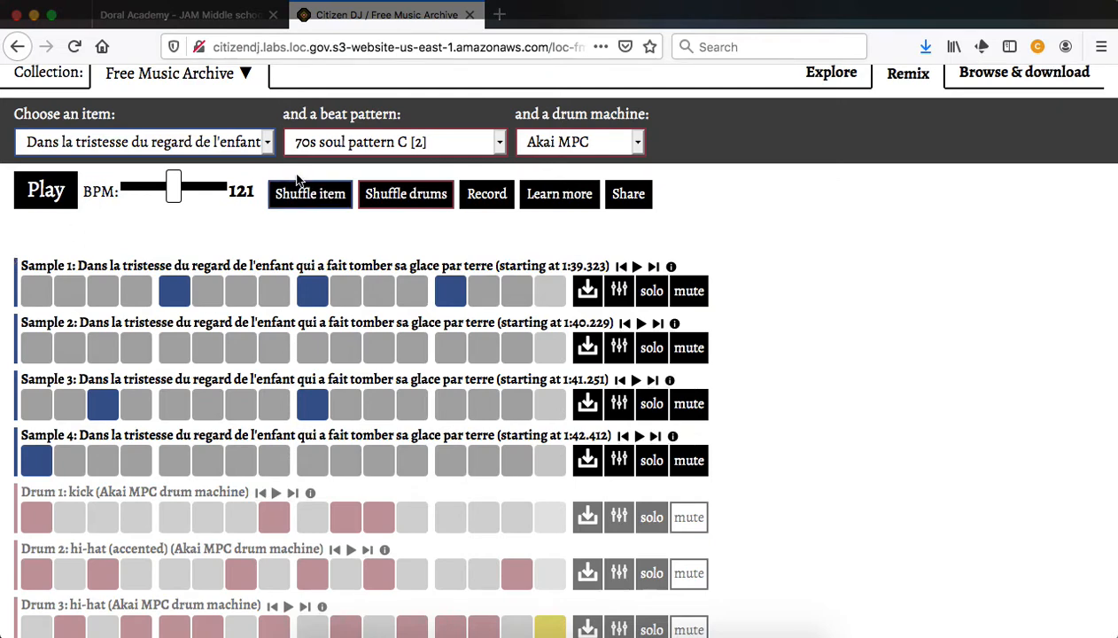
Step: Unmute all four drum tracks: kick, accented hi-hat, hi-hat and snare
scroll(280, 406, down, 2)
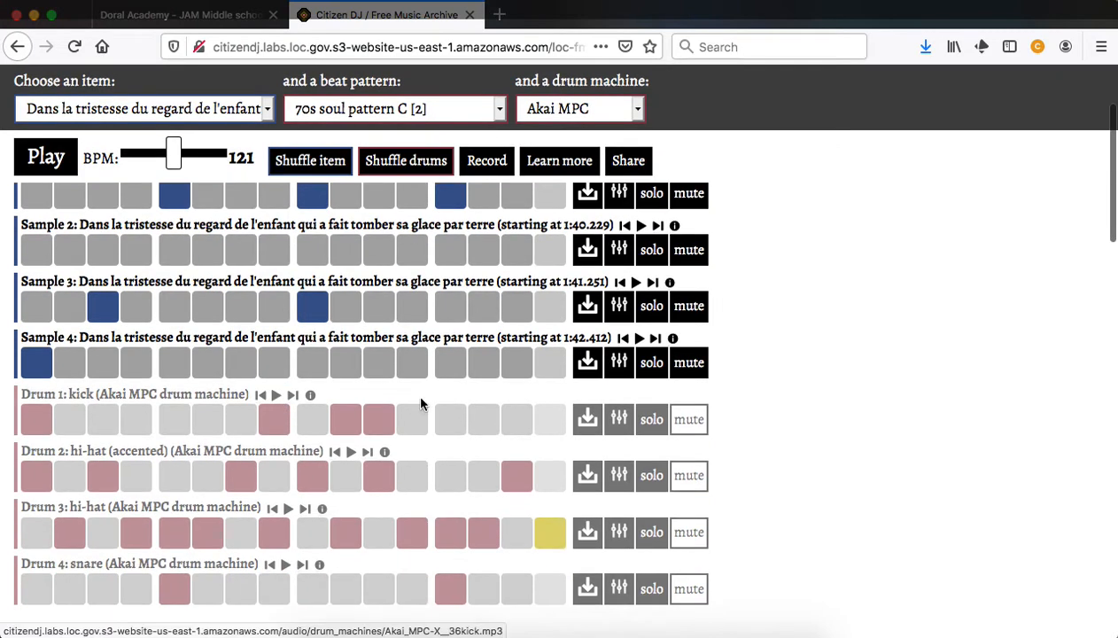
click(688, 419)
click(689, 475)
click(690, 532)
click(689, 588)
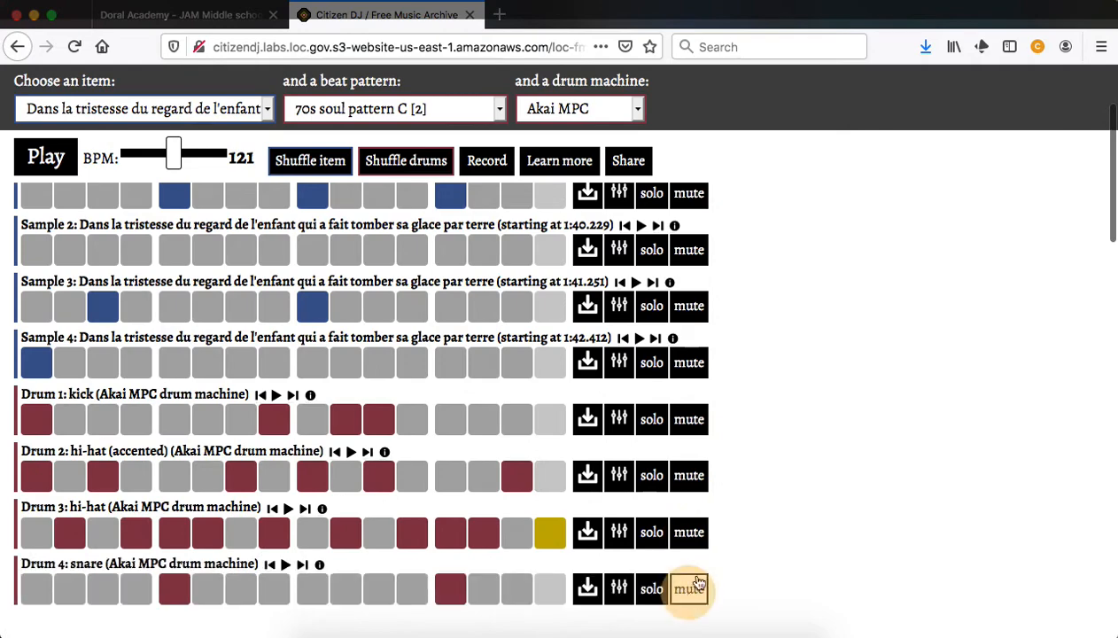
Step: Change the drum machine to Roland TR-909 and review the sample and drum tracks
scroll(800, 372, up, 3)
scroll(802, 371, down, 2)
scroll(666, 179, up, 1)
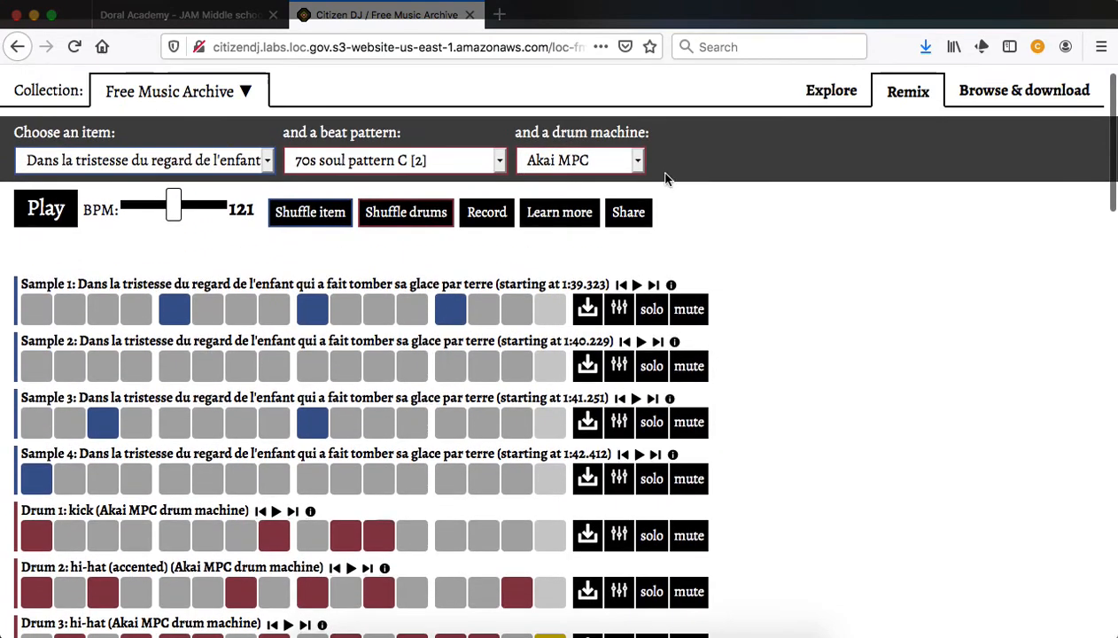
click(616, 160)
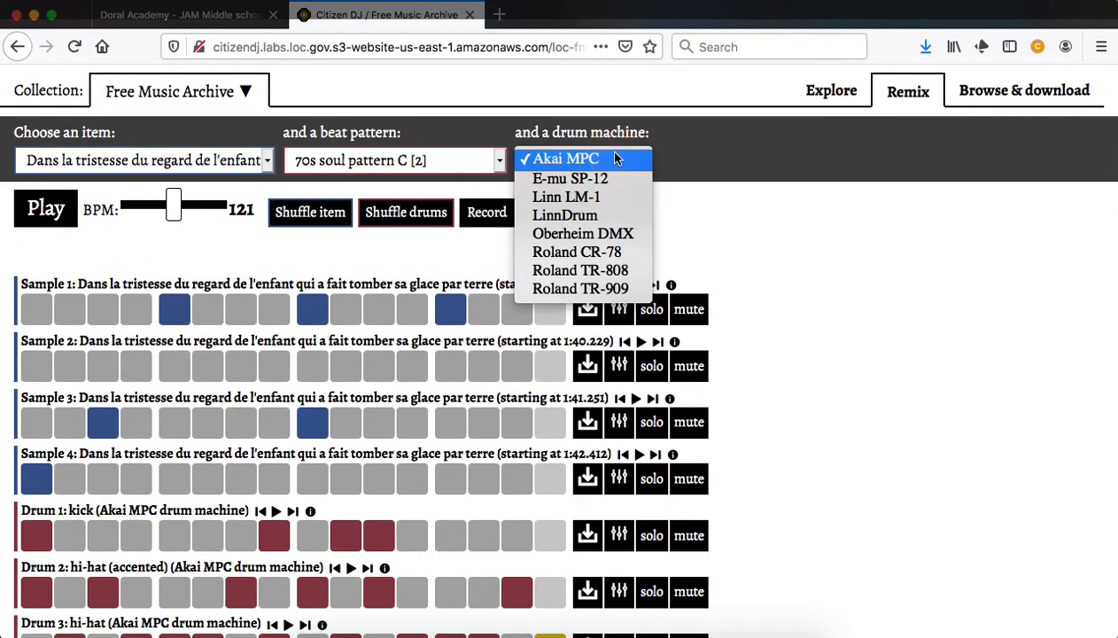
click(582, 289)
scroll(731, 290, down, 3)
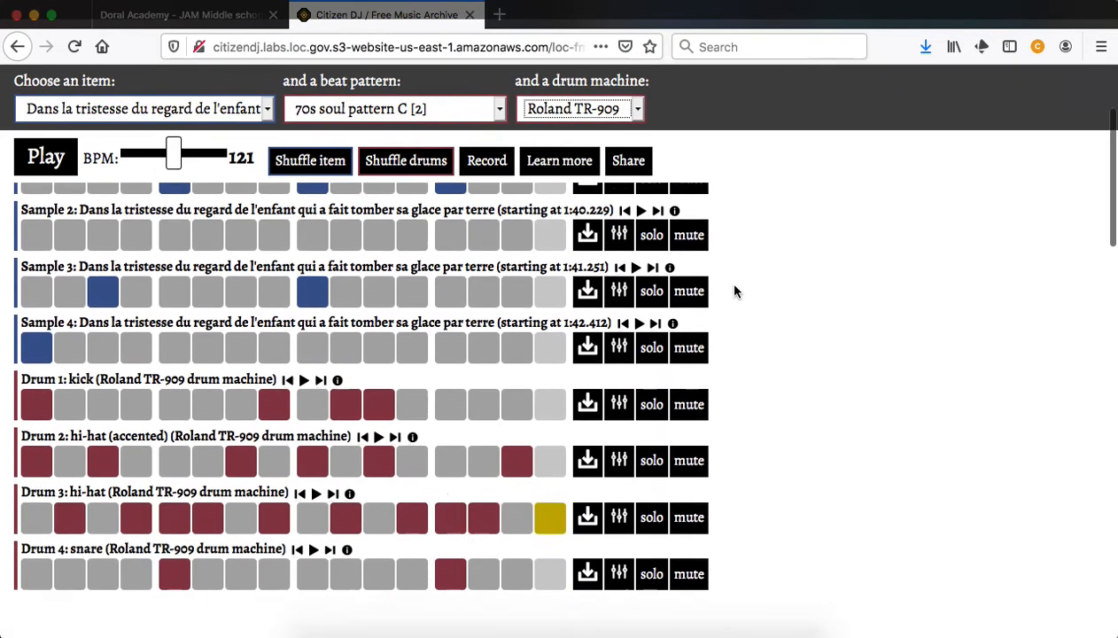
scroll(735, 292, up, 2)
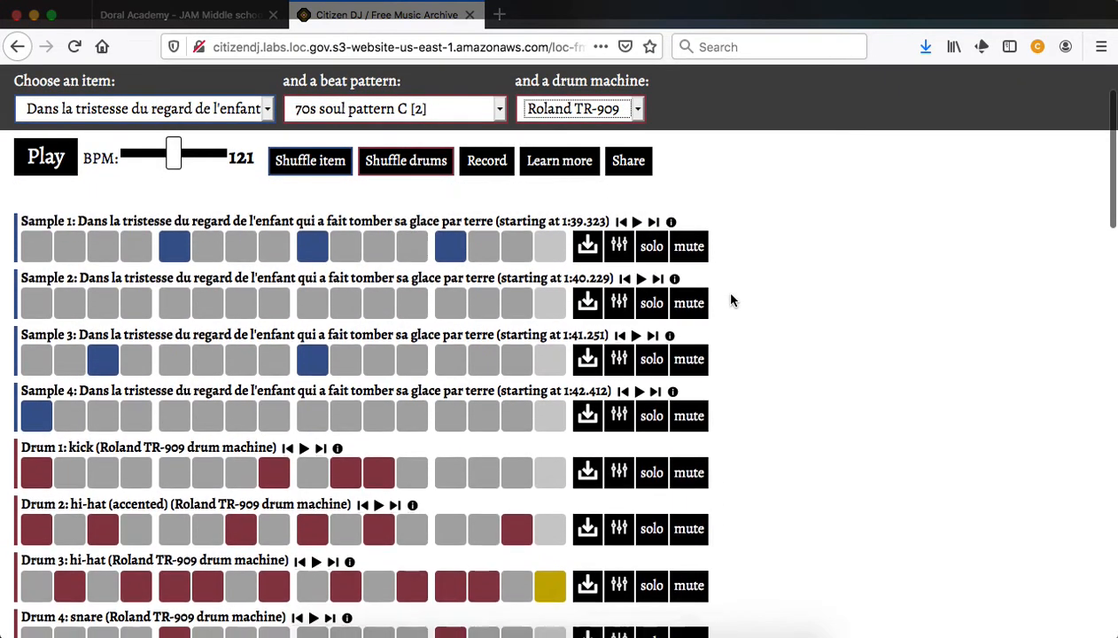
scroll(732, 300, down, 2)
scroll(398, 205, up, 2)
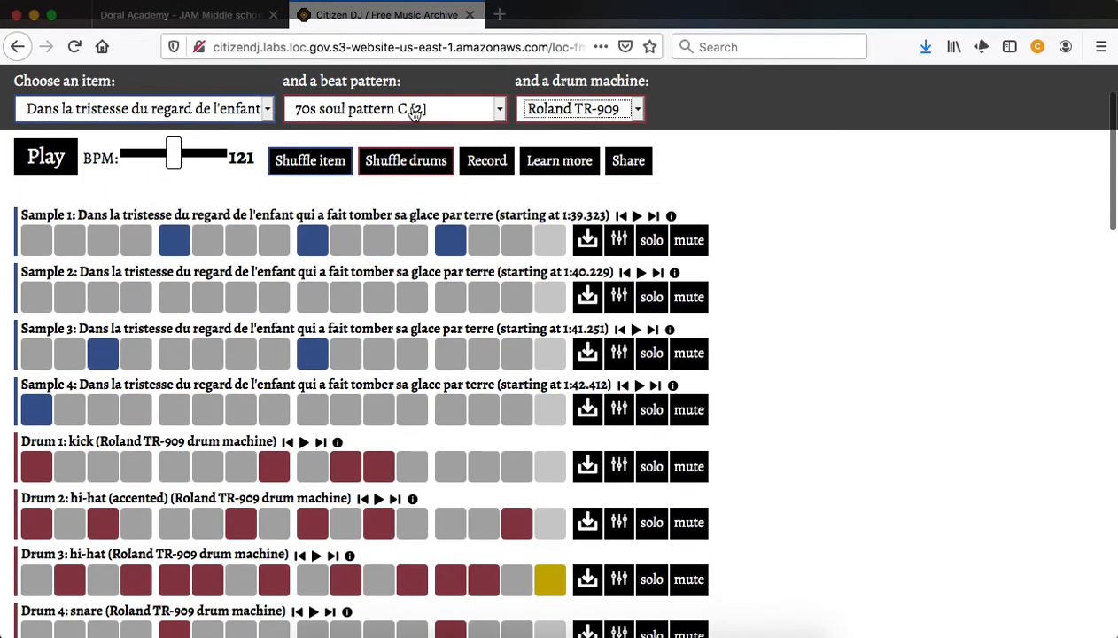
Step: Switch the beat pattern to 2000s hip hop pattern A [1], then play the loop and stop it
click(414, 113)
scroll(390, 372, up, 10)
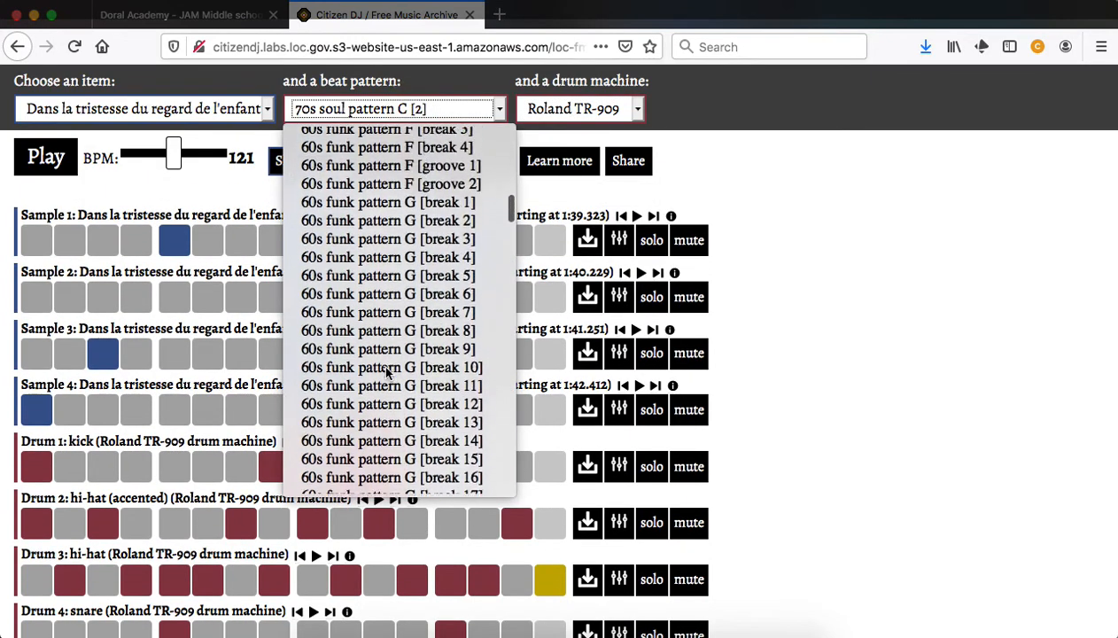
scroll(387, 372, up, 10)
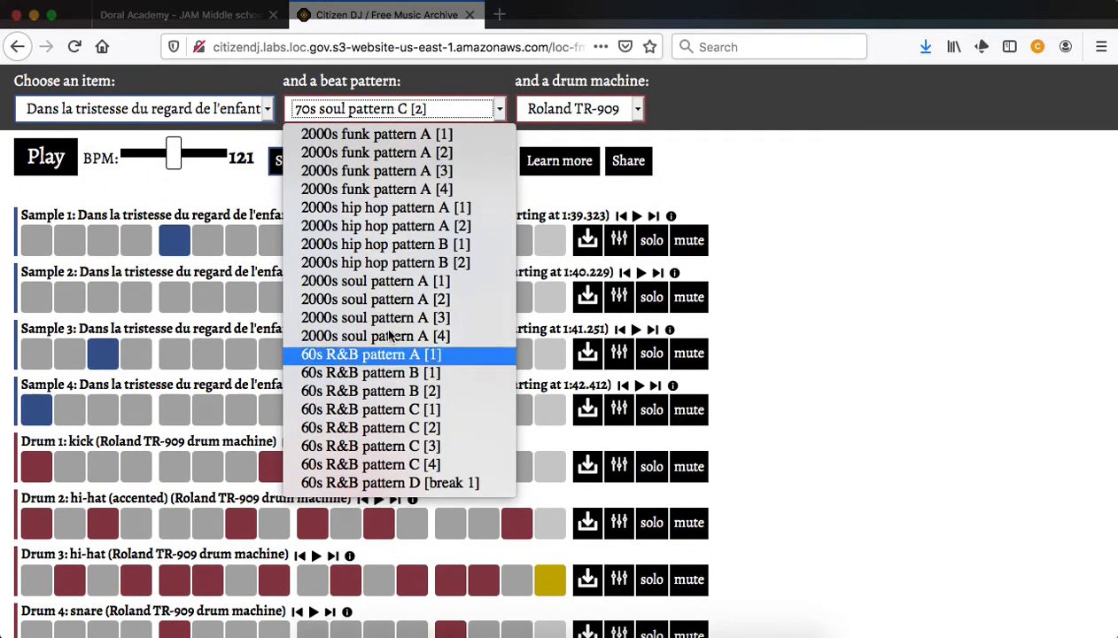
click(427, 208)
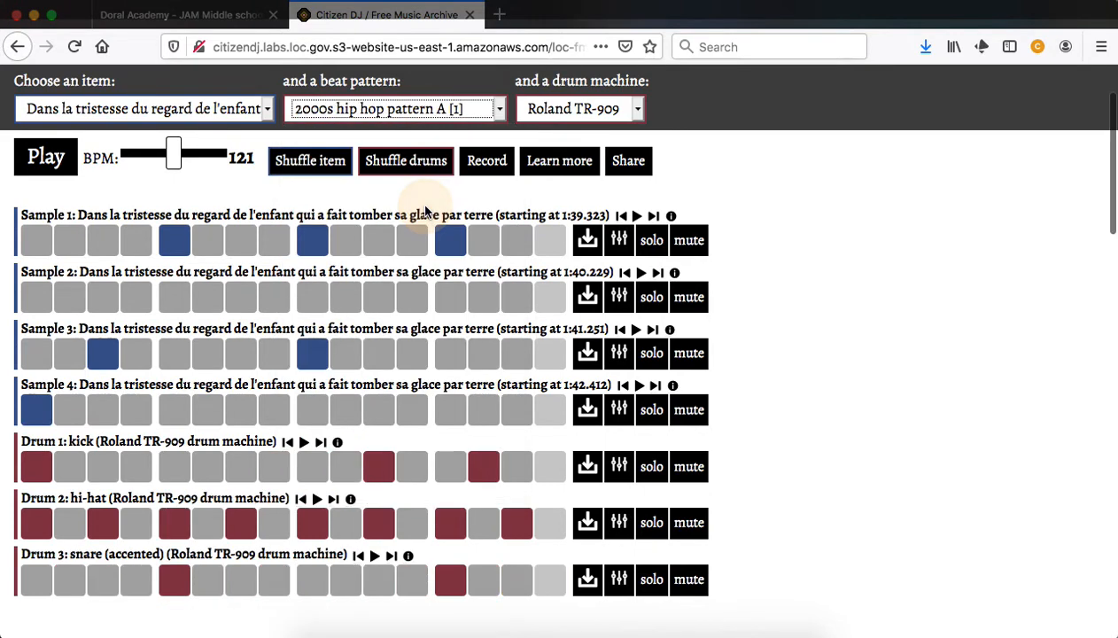
click(58, 168)
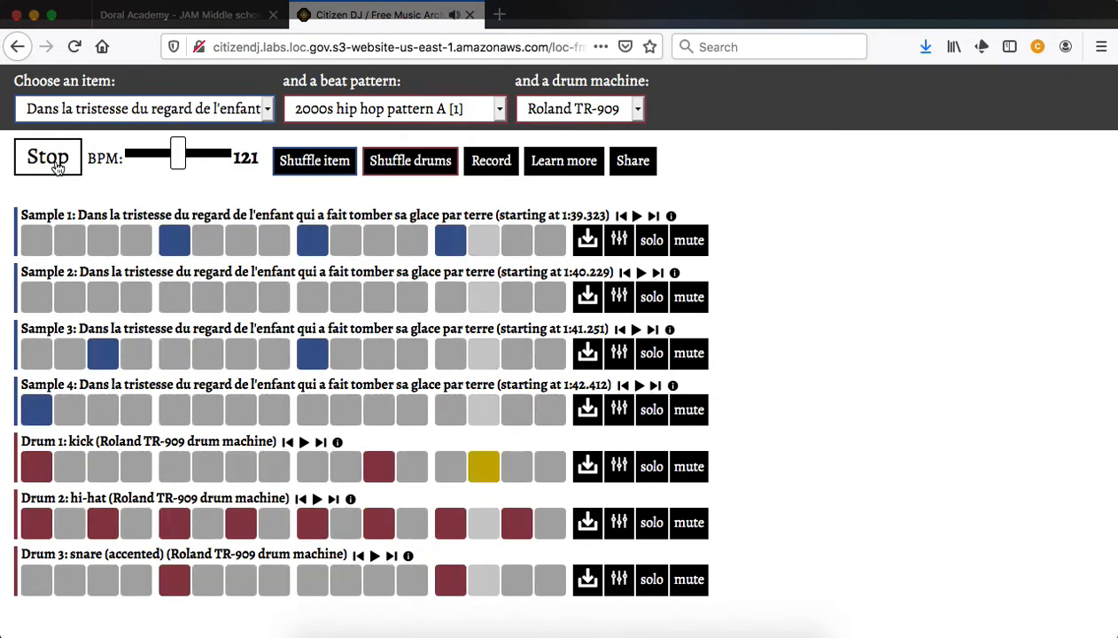
click(55, 167)
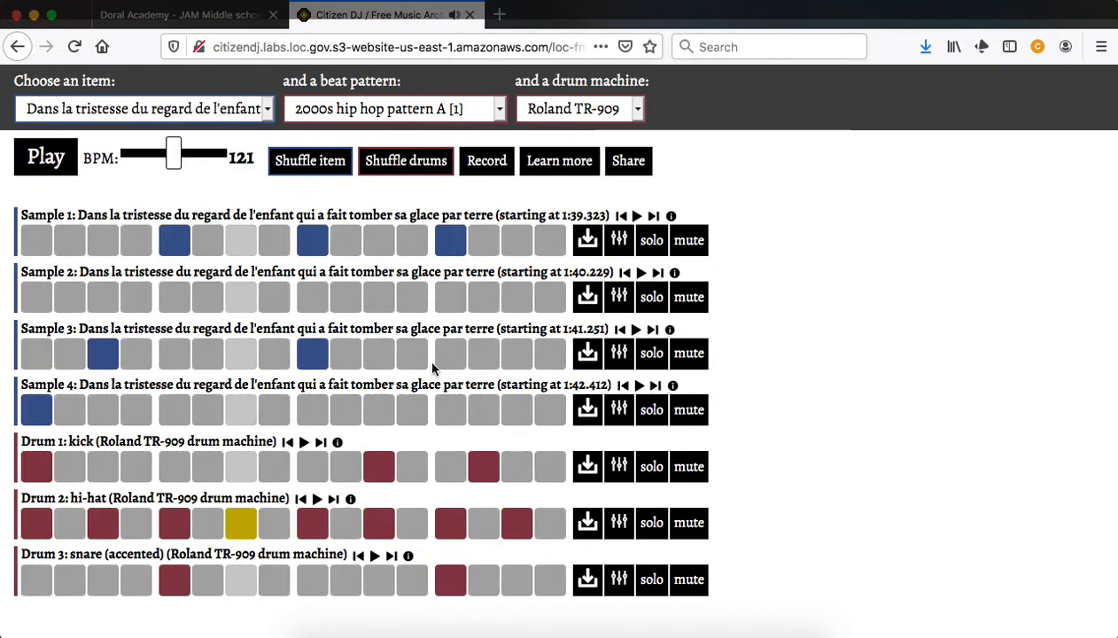
Step: Change the drum machine to Roland TR-808 and start the loop
click(635, 110)
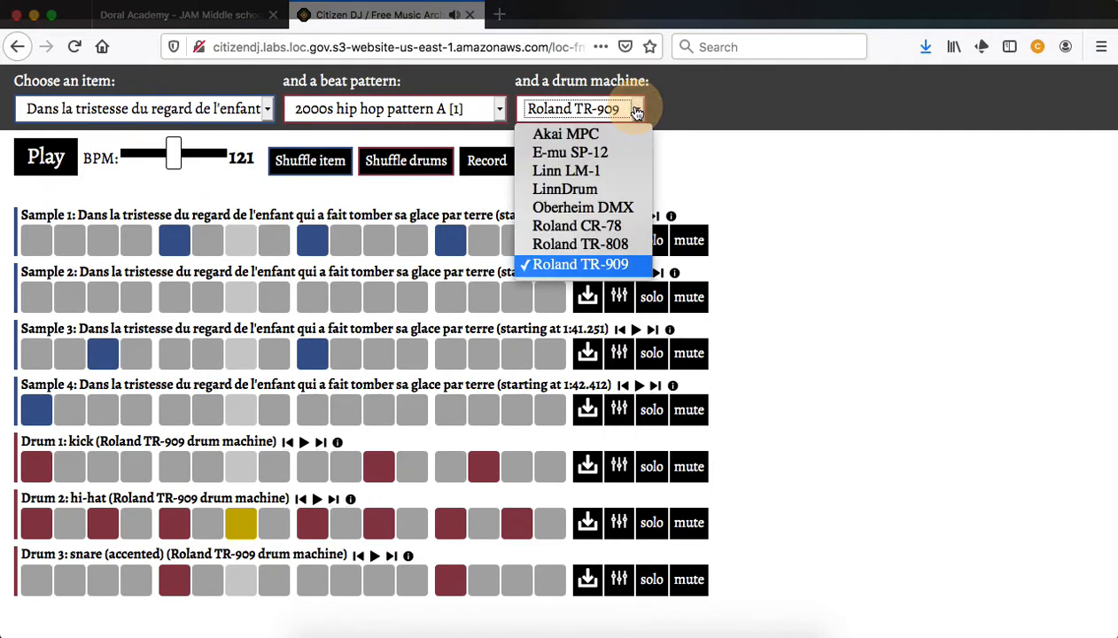
click(579, 244)
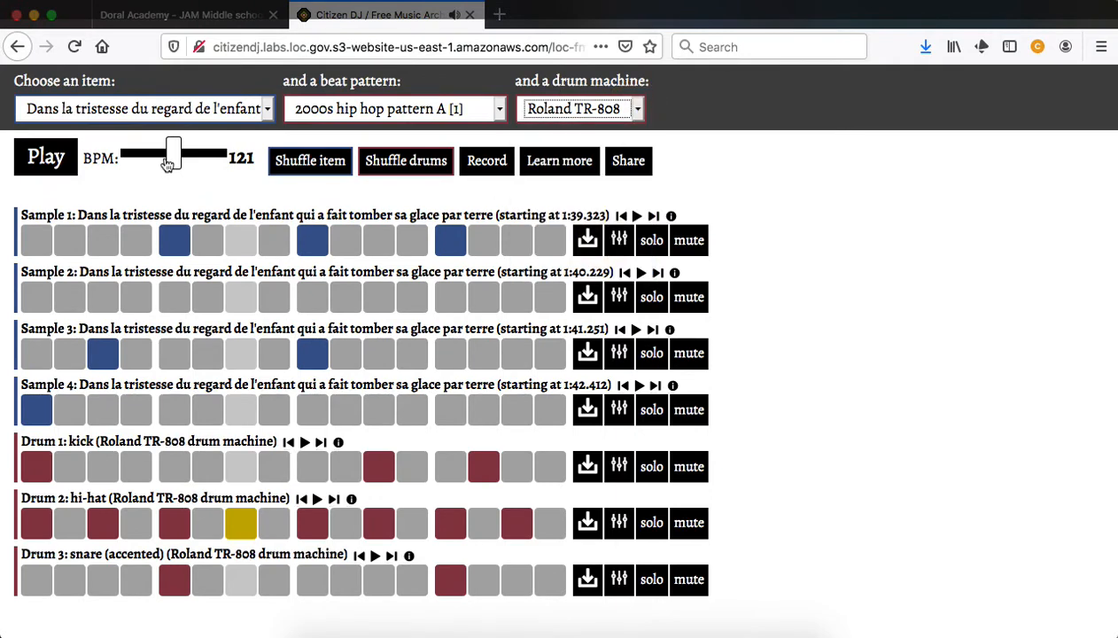
click(38, 161)
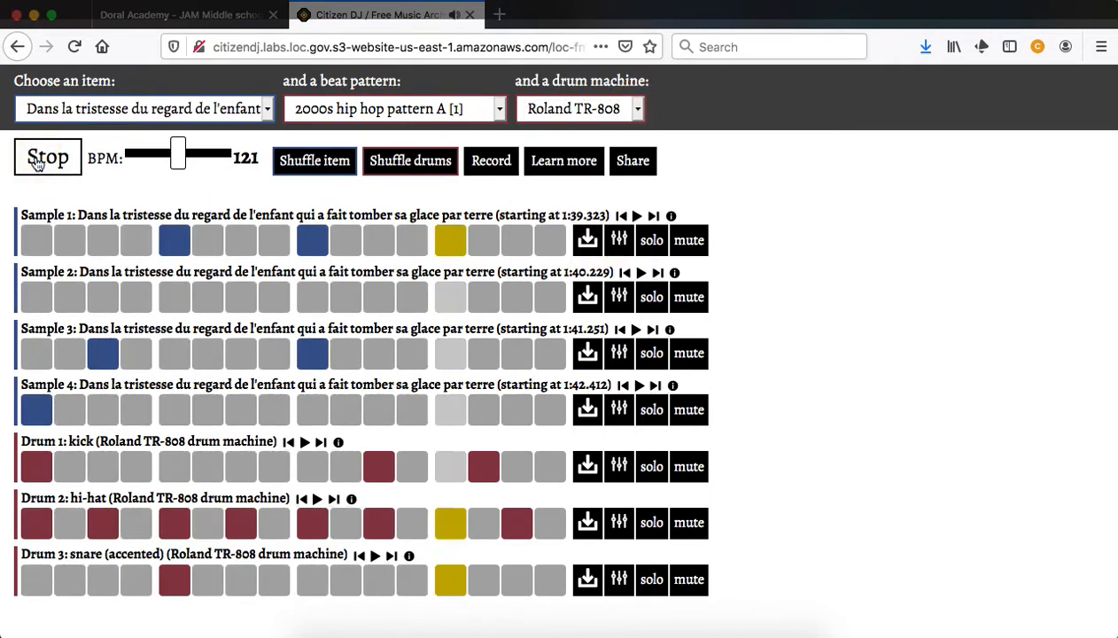
Step: Lower the kick track's volume to -12.6, stop playback, and check the kick's track settings
click(620, 470)
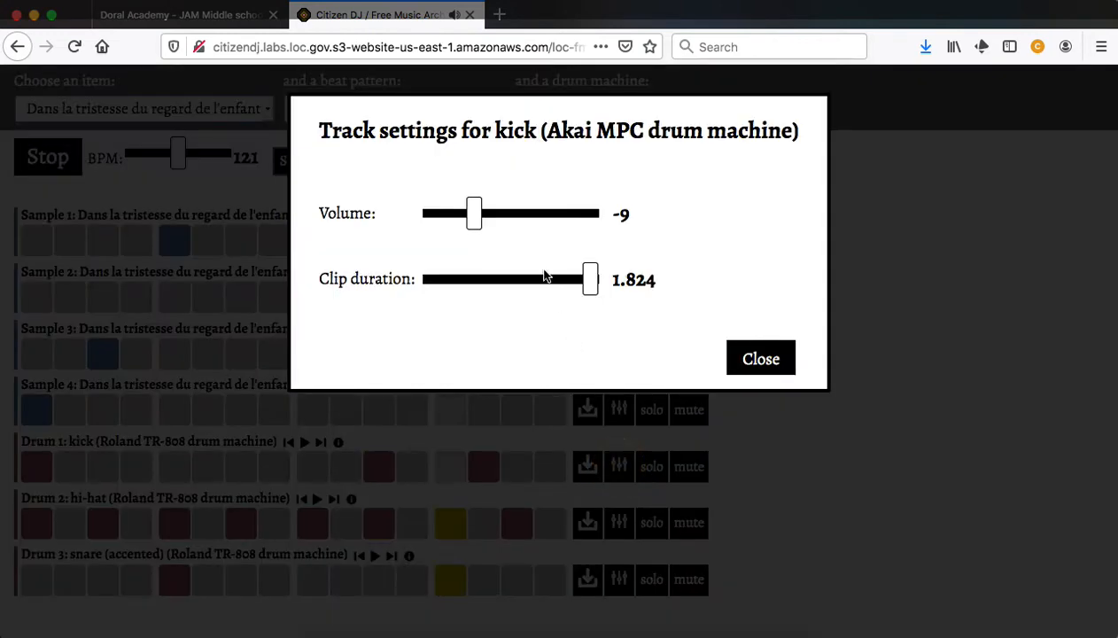
drag(474, 214, 452, 215)
click(732, 356)
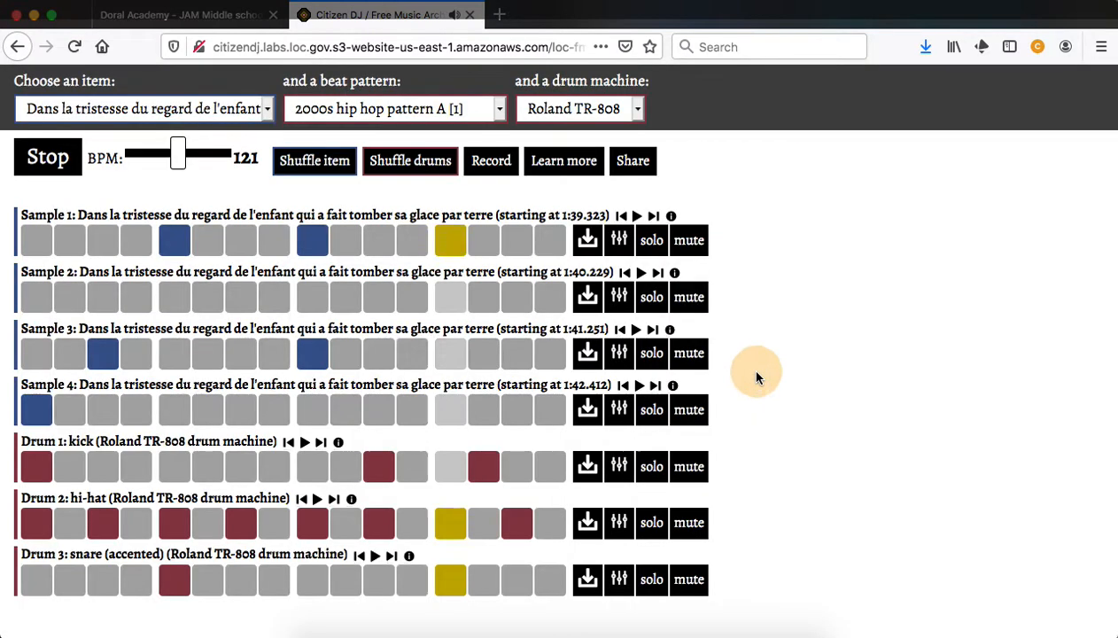
click(55, 160)
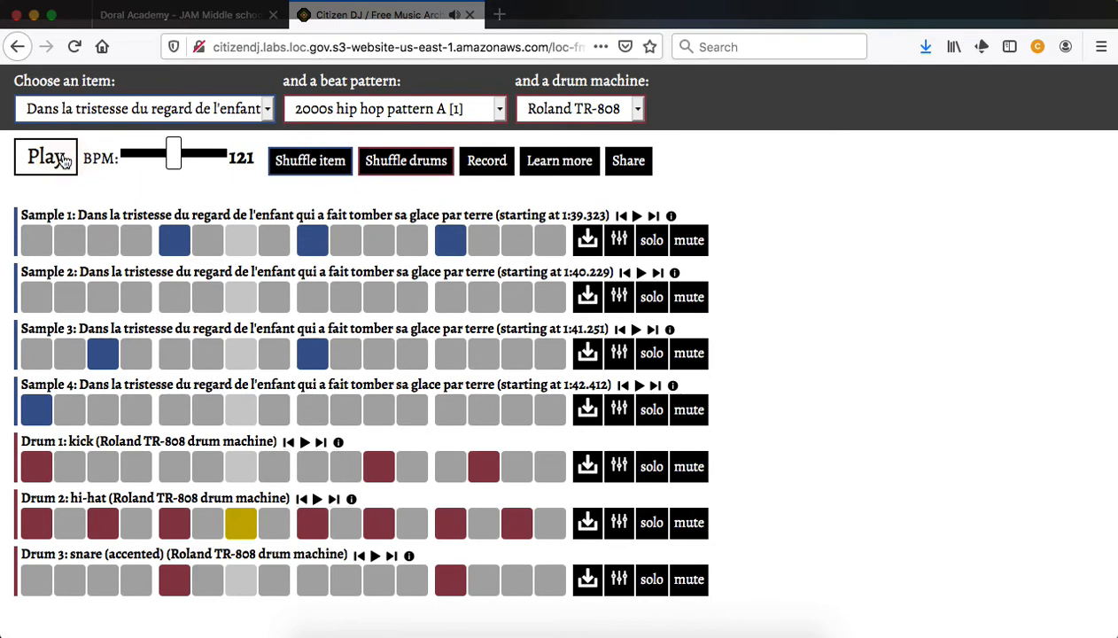
click(622, 477)
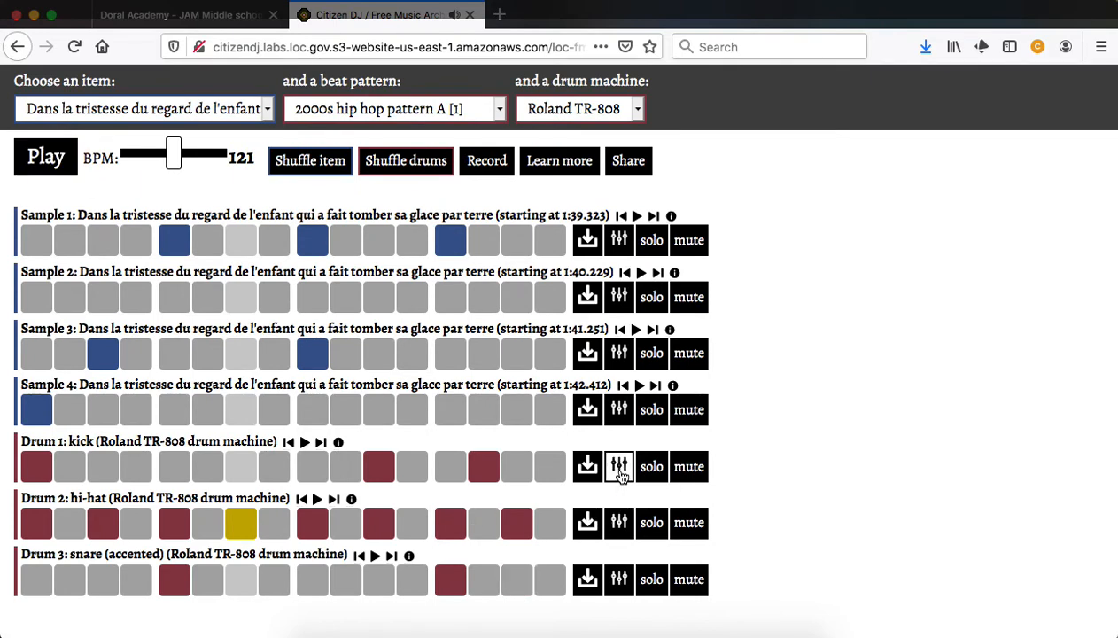
click(622, 476)
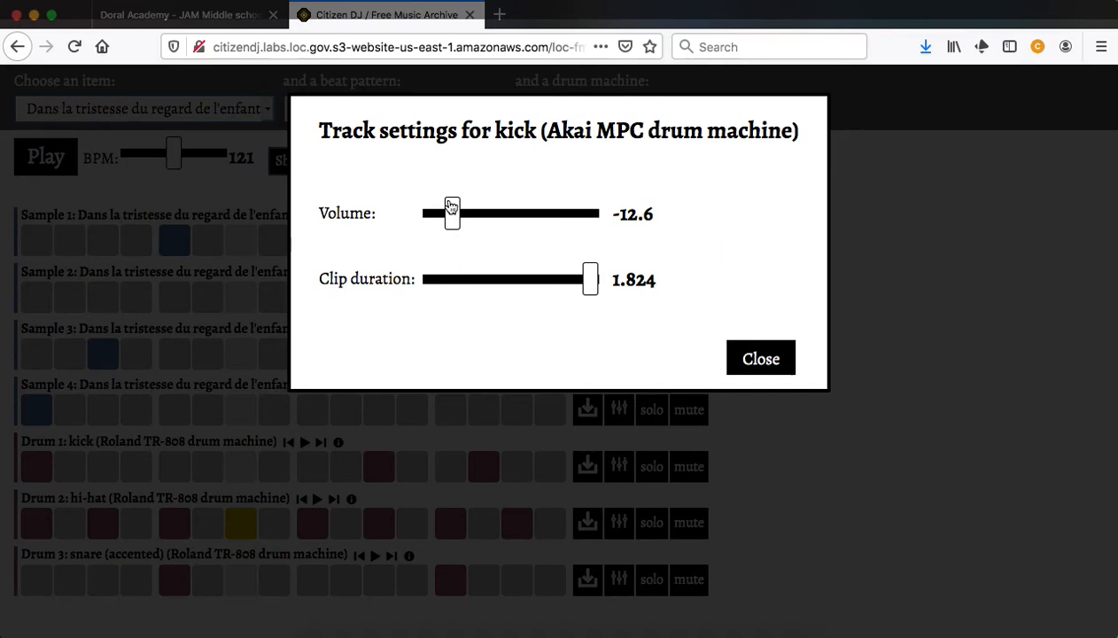
click(771, 369)
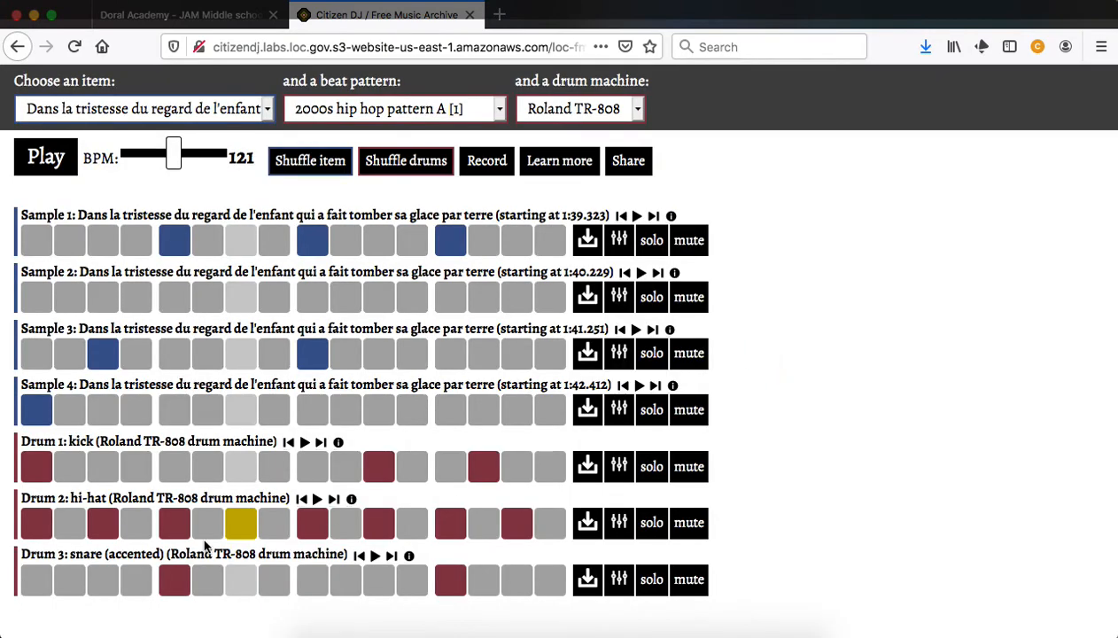
Step: Try 2000s hip hop pattern B [2] as the beat pattern, reviewing its drum tracks while the loop plays, and stop playback
click(375, 114)
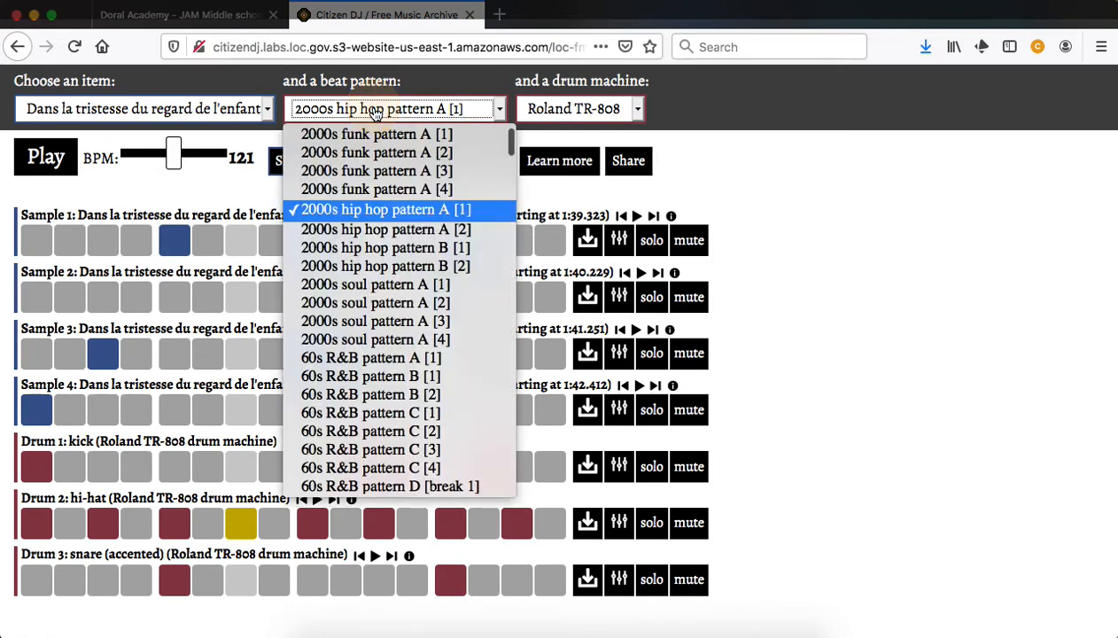
click(404, 266)
click(53, 169)
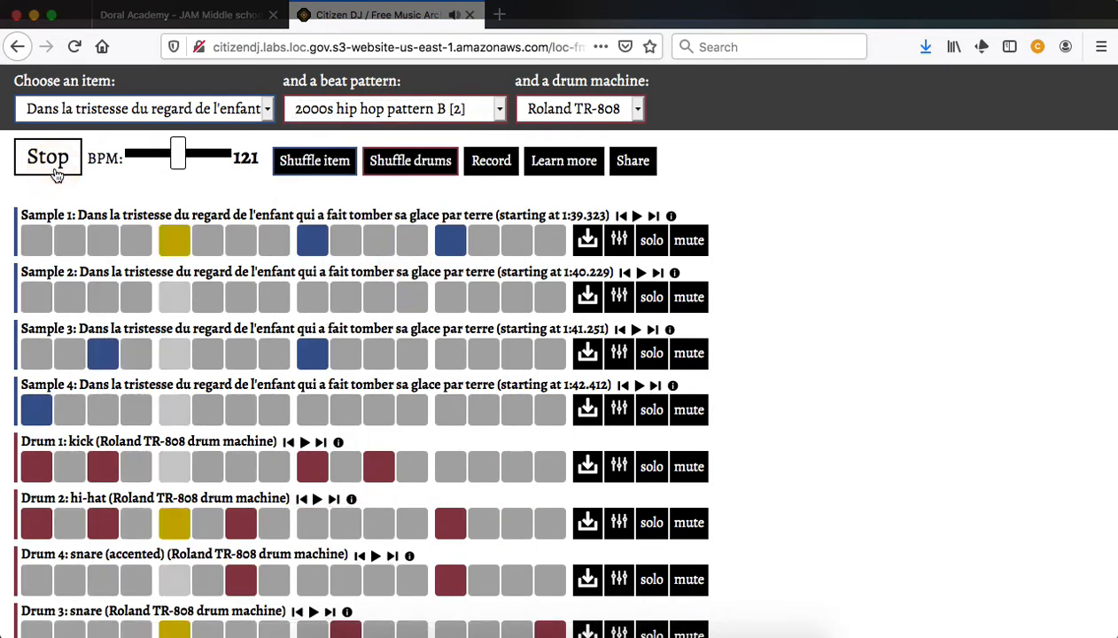
scroll(143, 347, down, 3)
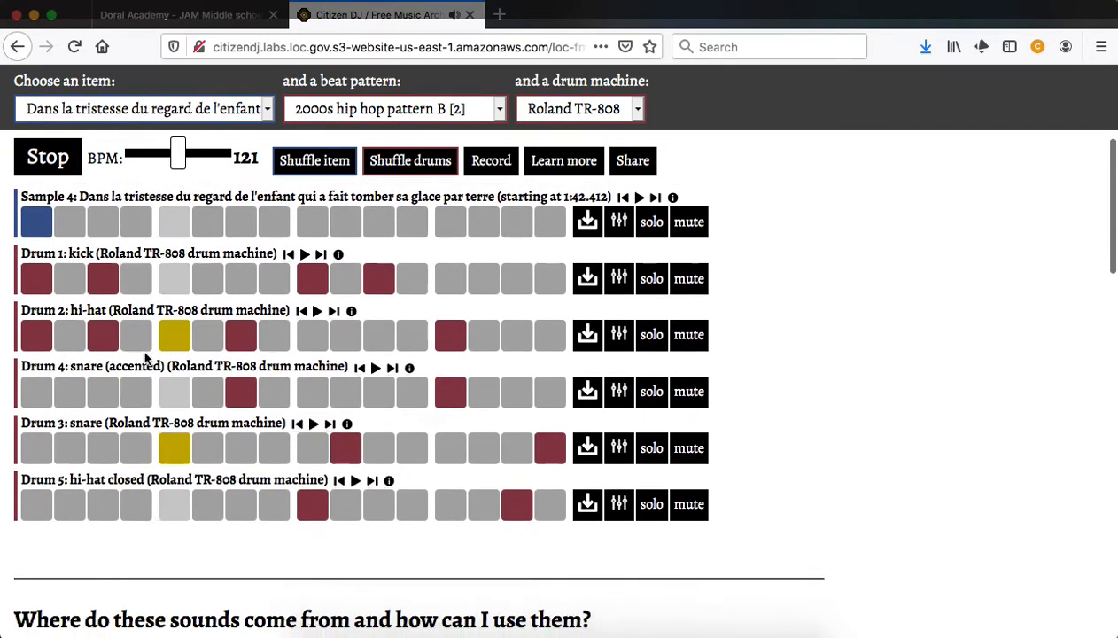
scroll(145, 352, up, 1)
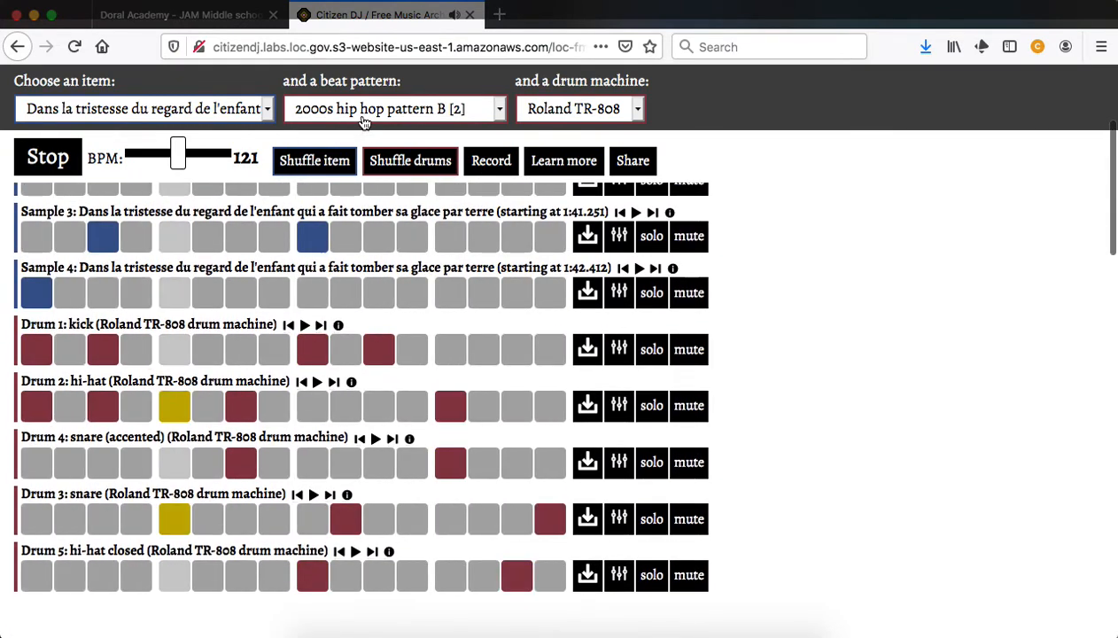
click(71, 156)
Step: Change the beat pattern to 2000s soul pattern A [3], and audition it with the samples before stopping playback
click(424, 110)
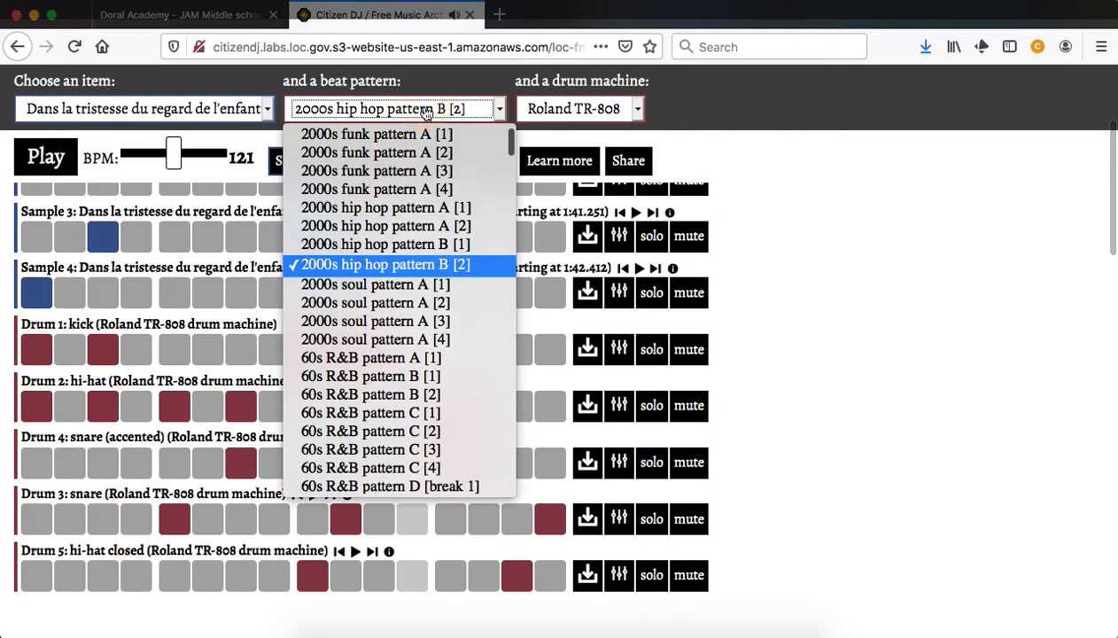
click(399, 321)
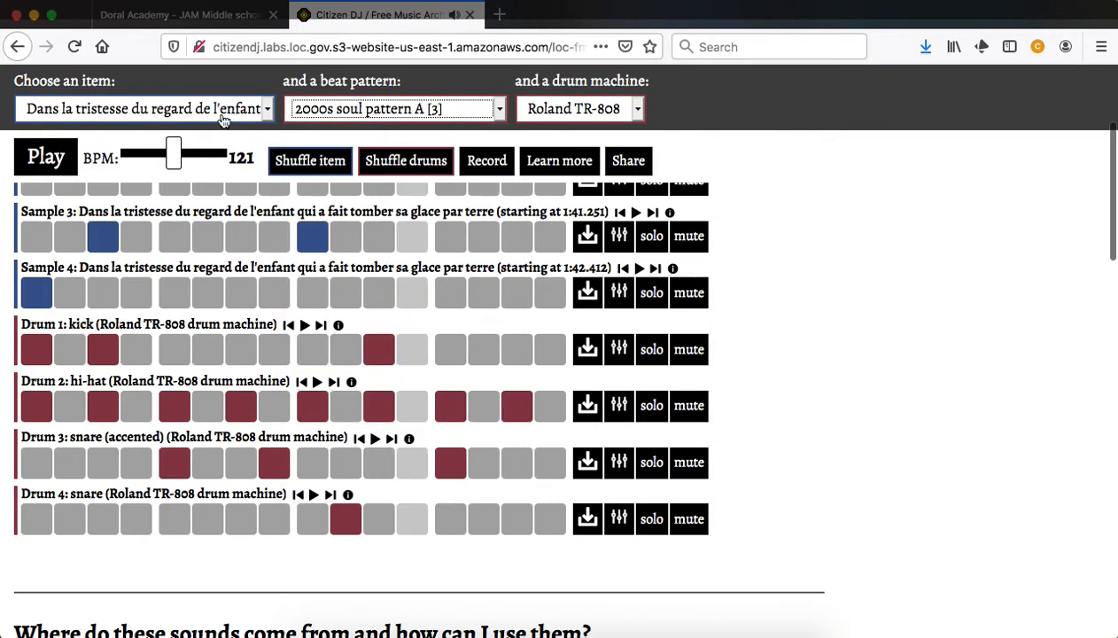
click(40, 158)
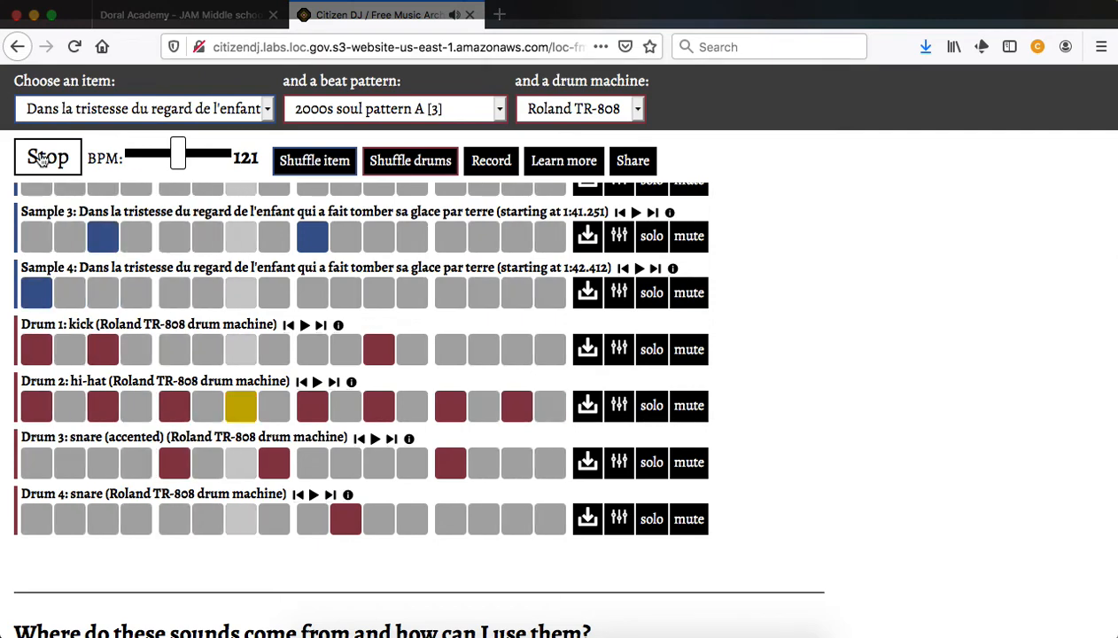
click(40, 158)
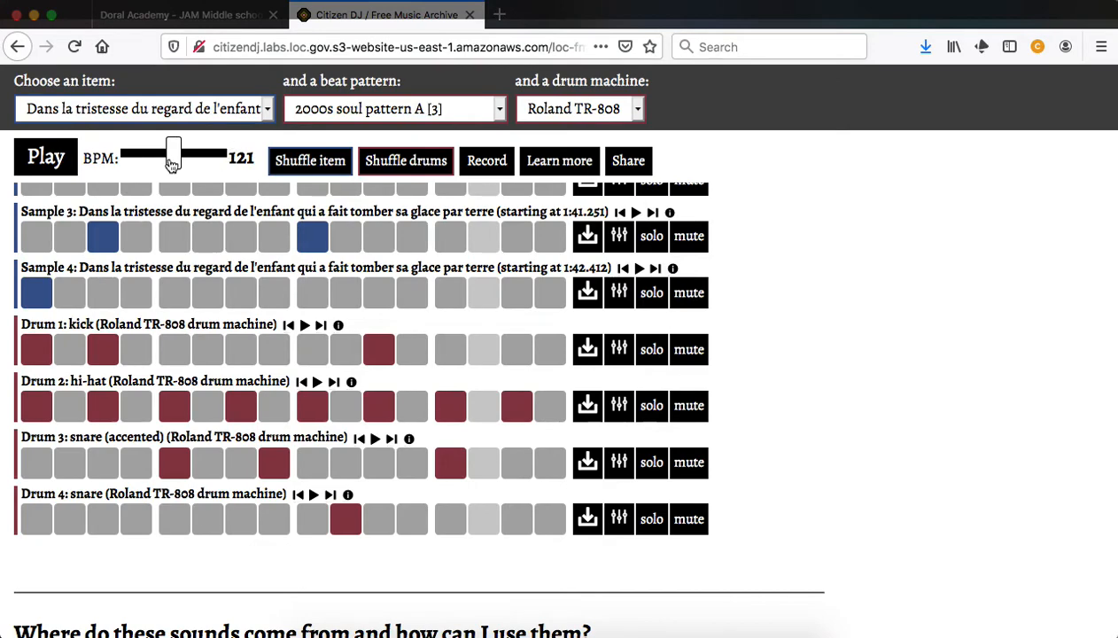
Step: Reduce the tempo to 99 BPM, and play the loop at that speed before stopping it
scroll(315, 352, up, 3)
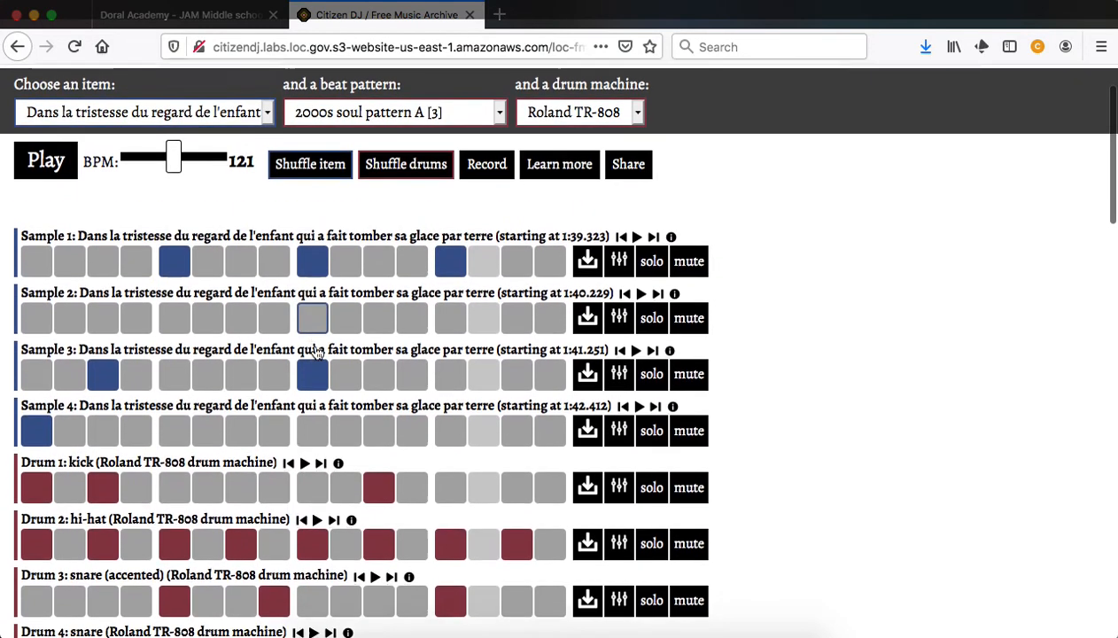
scroll(316, 353, down, 2)
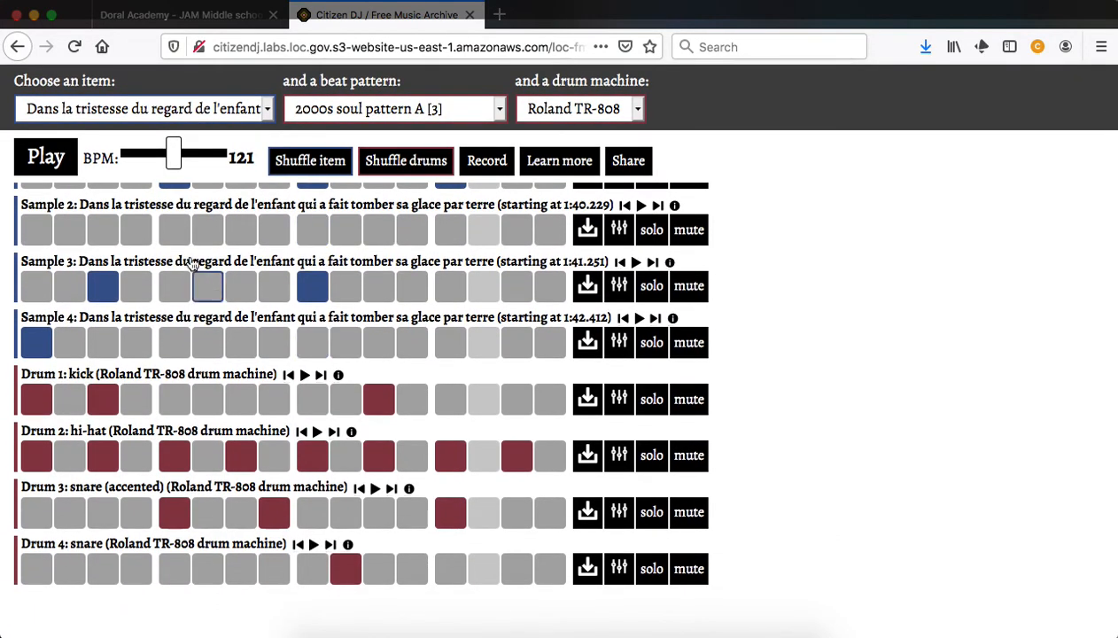
drag(176, 153, 158, 157)
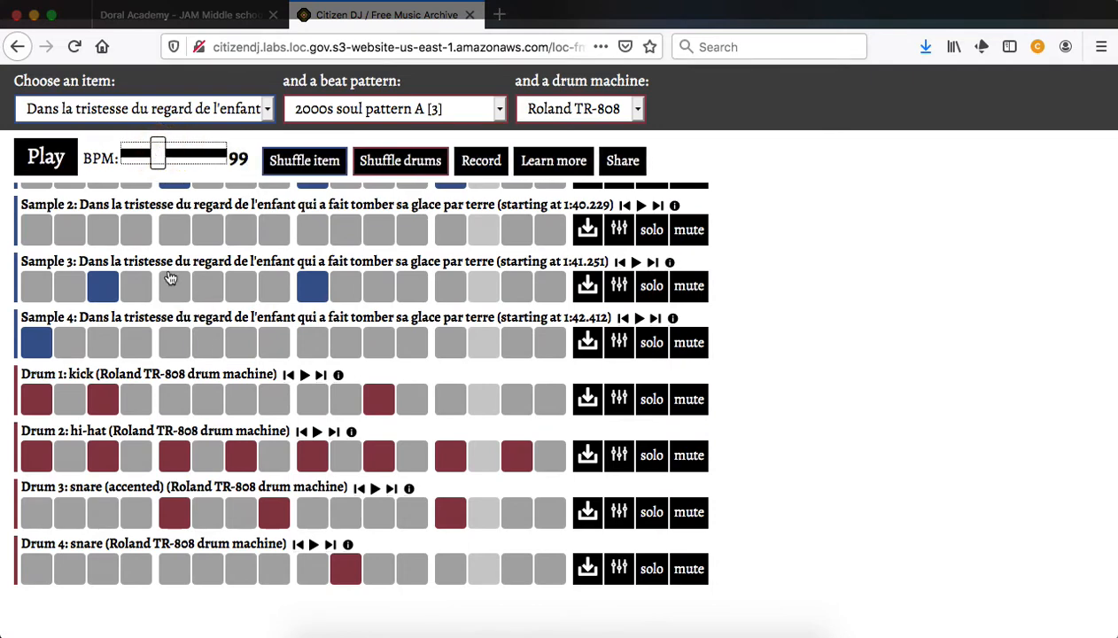
click(48, 163)
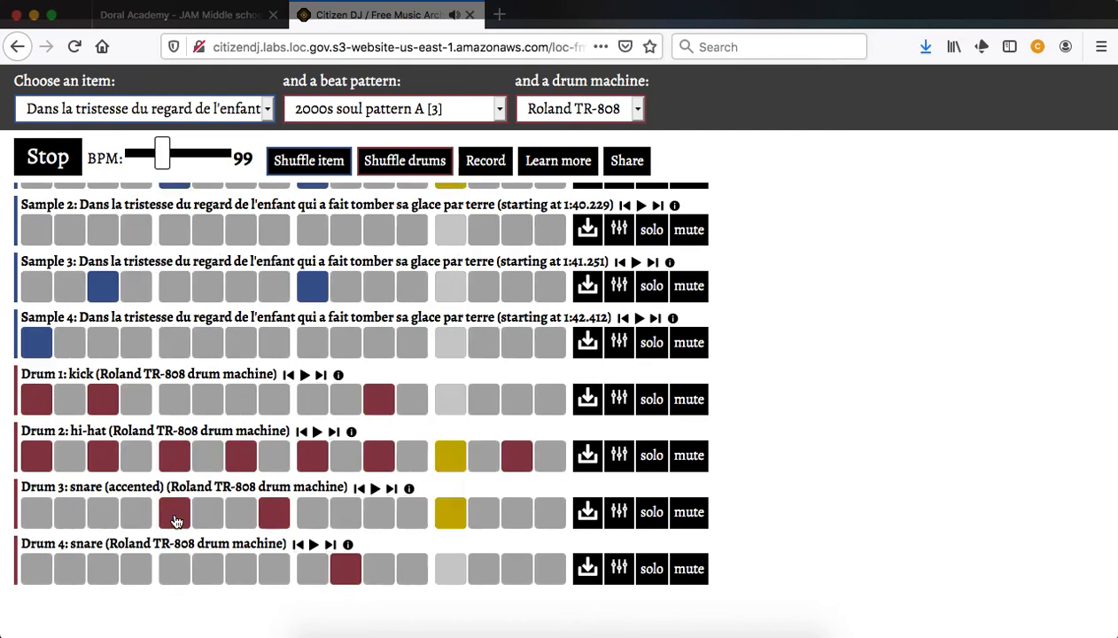
click(58, 165)
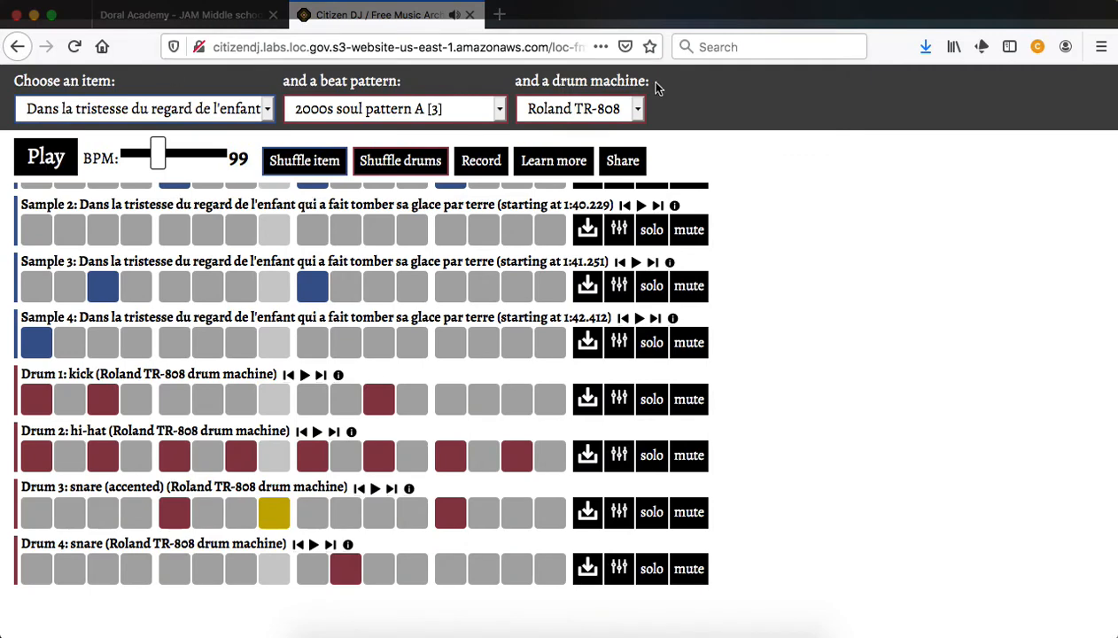
Step: Try the Roland CR-78 drum machine by playing the loop briefly and stopping it
click(571, 113)
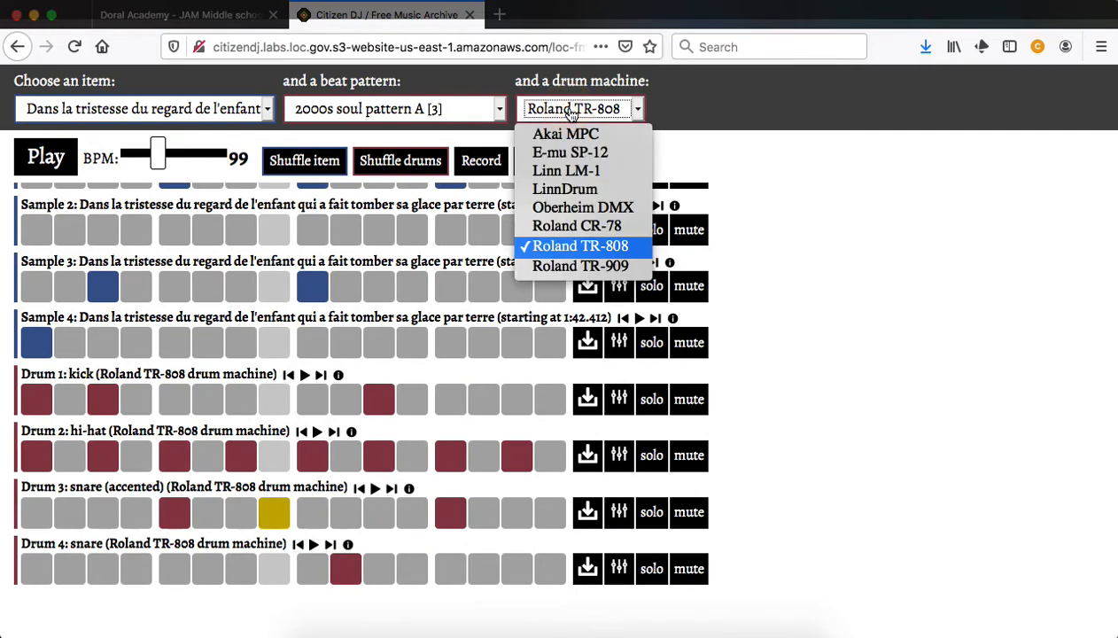
click(571, 229)
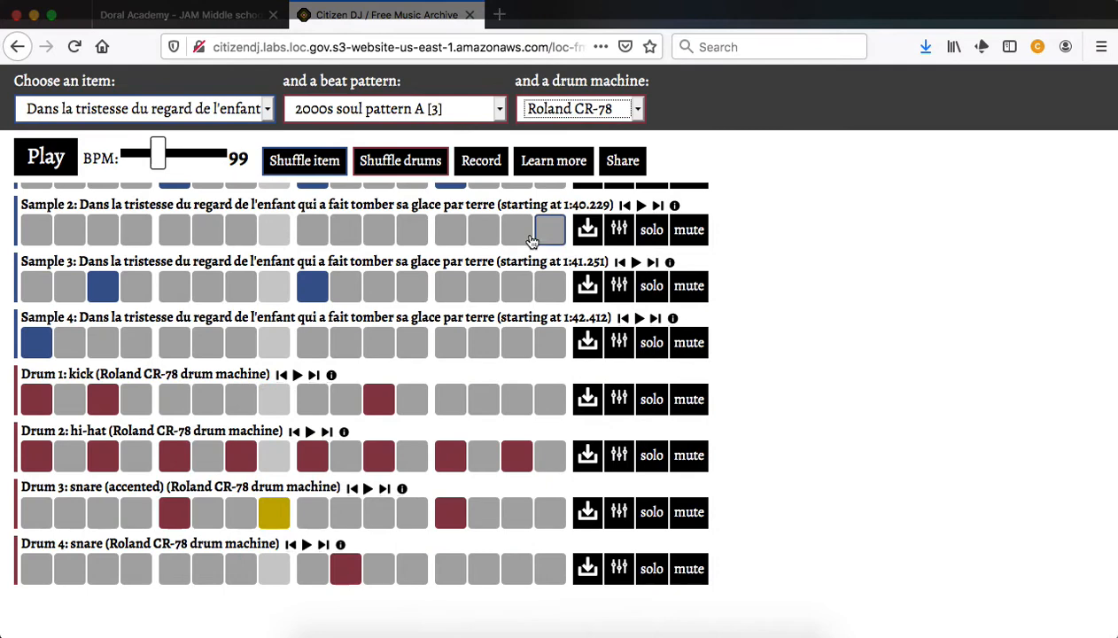
click(40, 157)
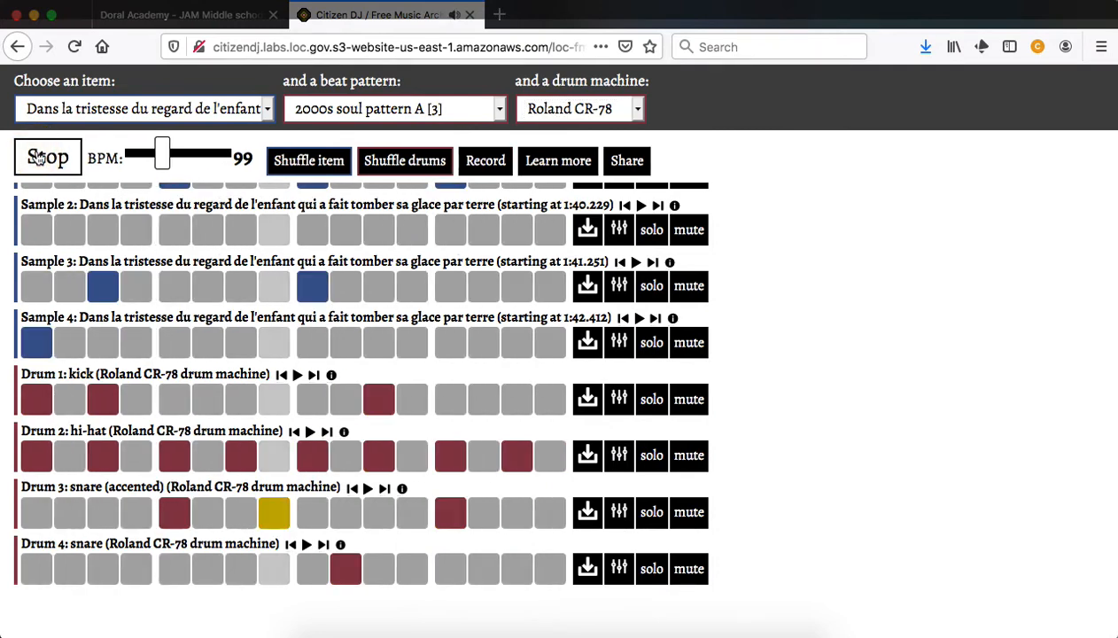
click(40, 157)
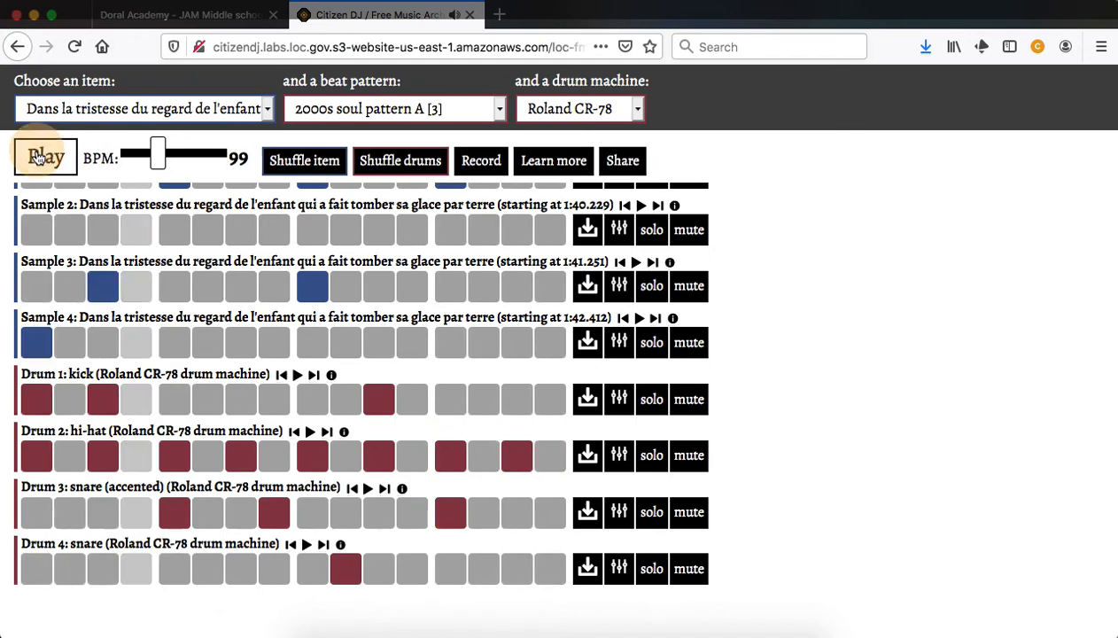
Step: Select LinnDrum as the drum machine, and listen to the loop before stopping playback
click(599, 116)
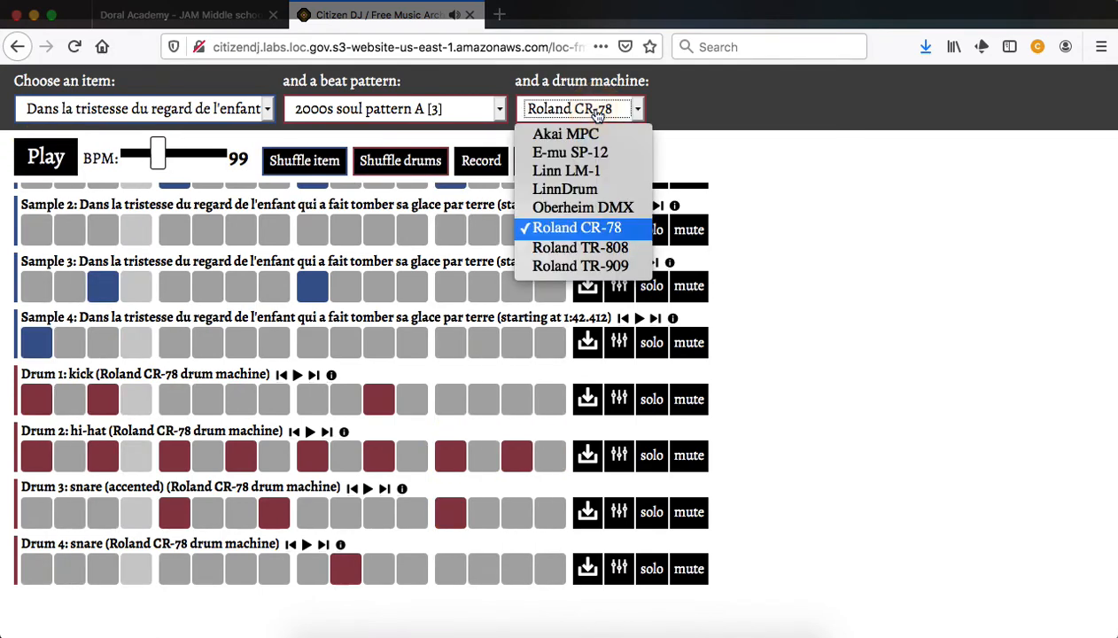
click(607, 191)
click(46, 158)
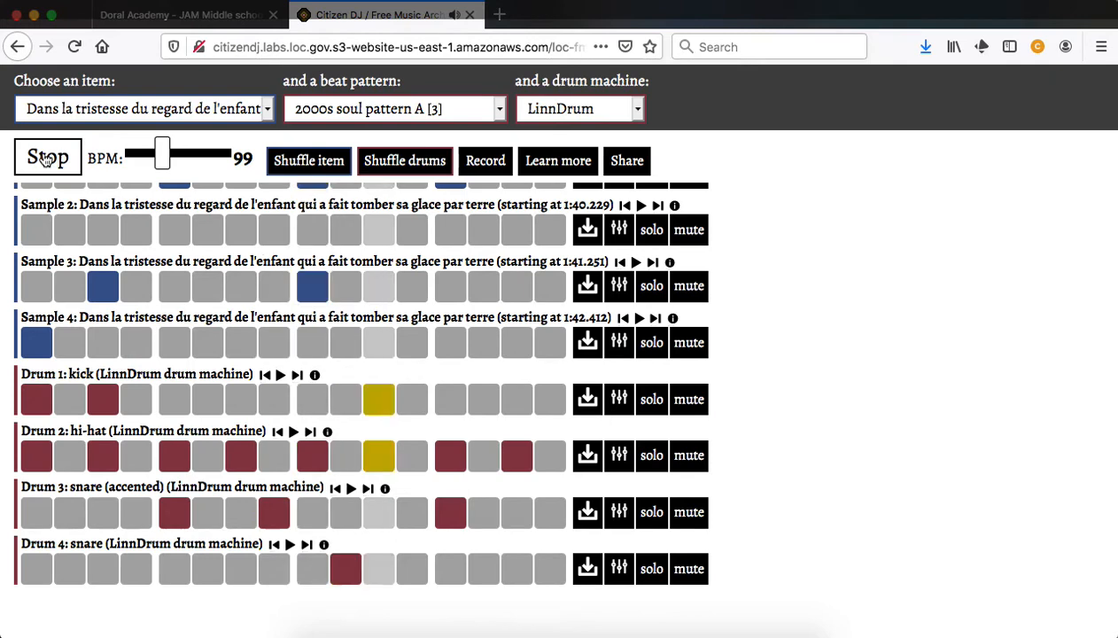
click(46, 158)
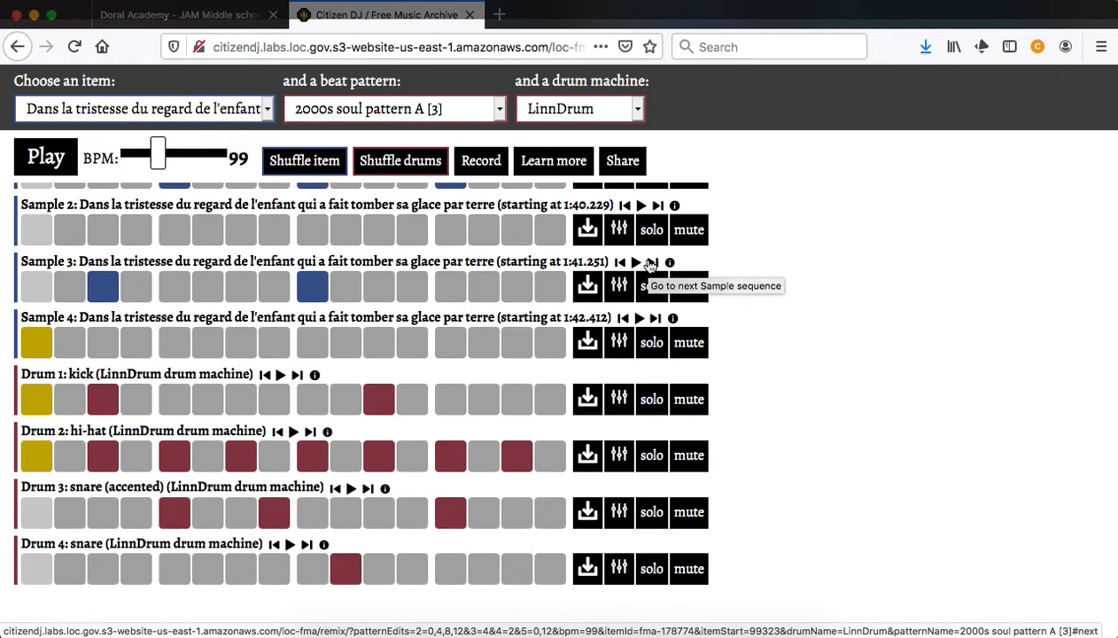
Step: Advance from the kick track to the next drum sequence, 2000s soul pattern A [4]
click(297, 376)
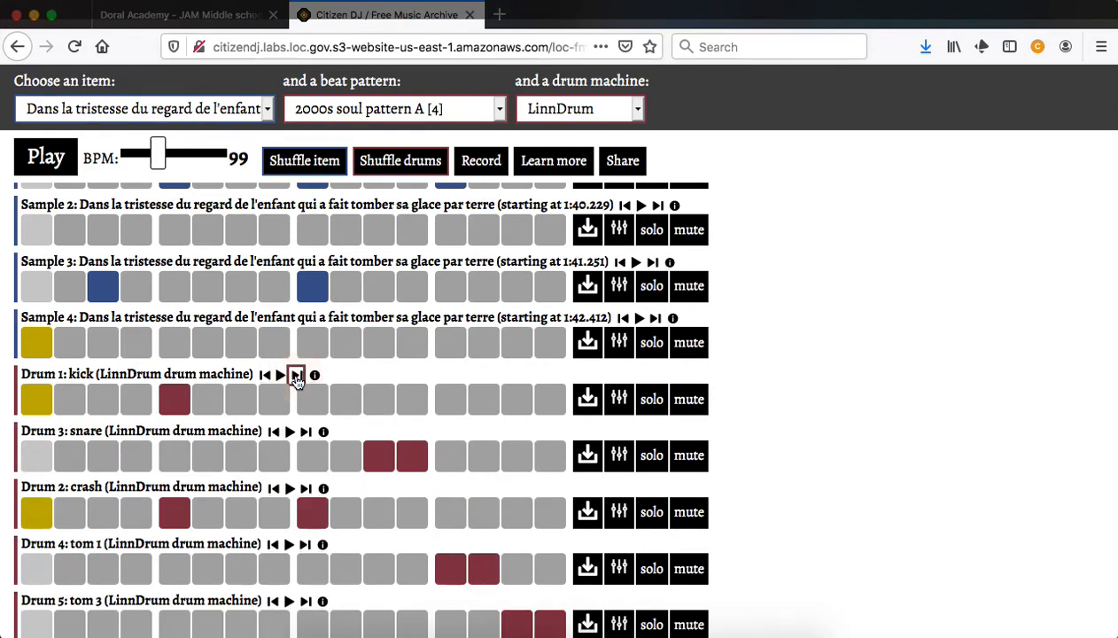
Step: Set the beat pattern to 2000s soul pattern A [3], and play the loop before stopping it
click(264, 375)
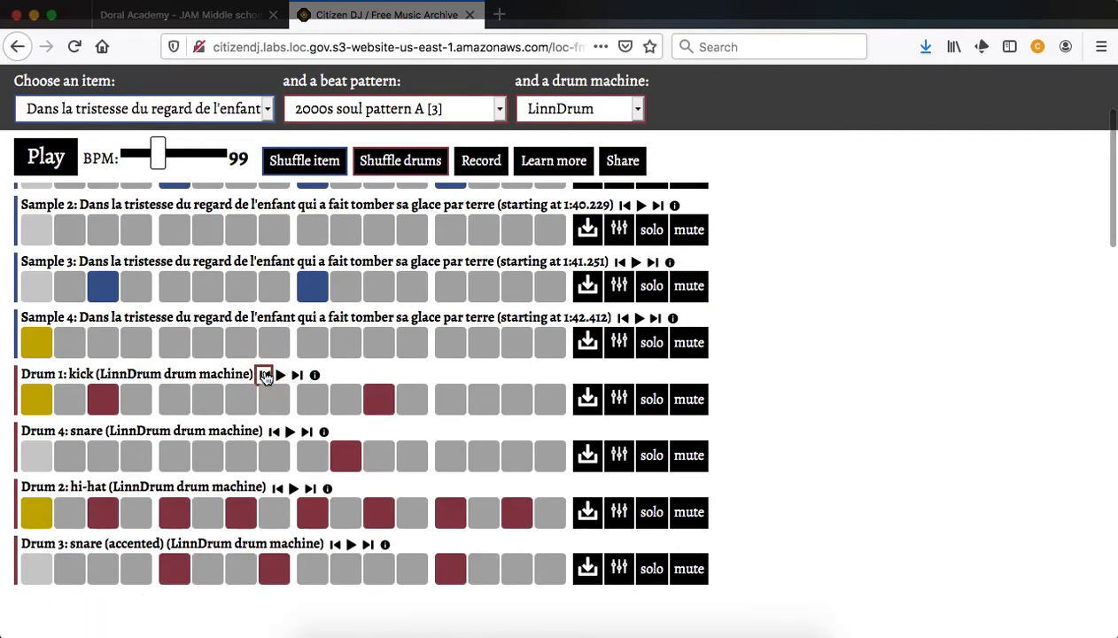
click(418, 106)
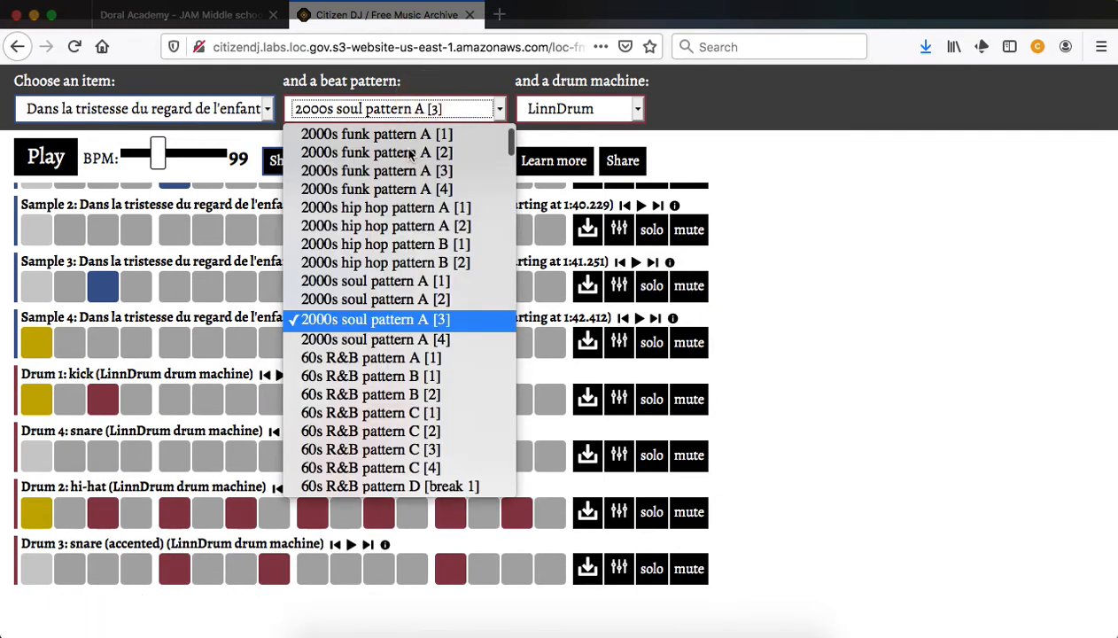
click(403, 340)
click(429, 107)
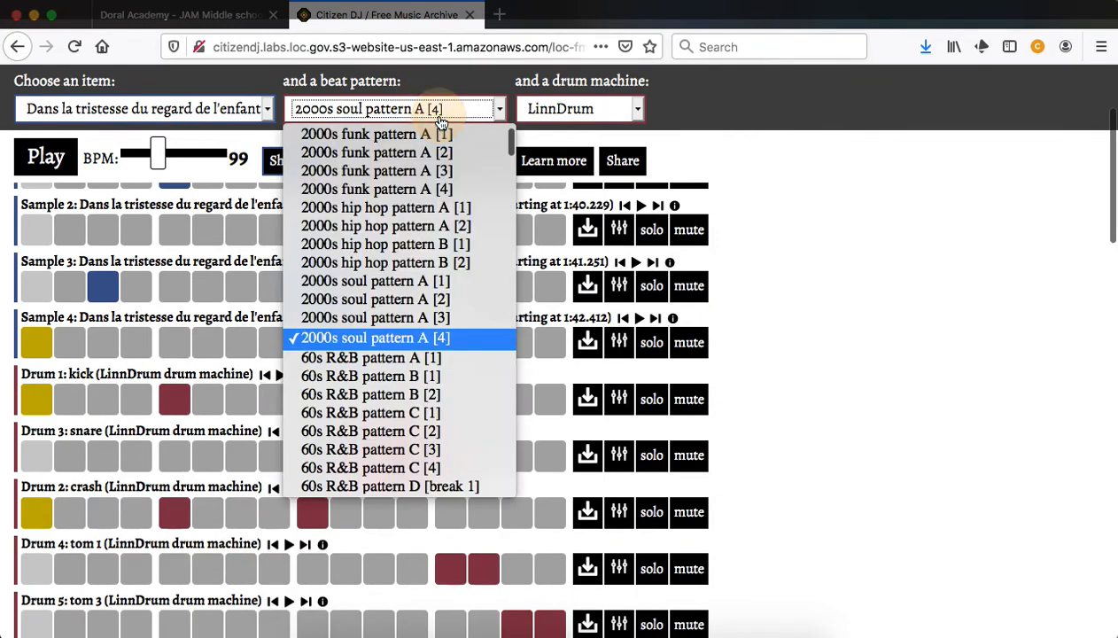
click(418, 317)
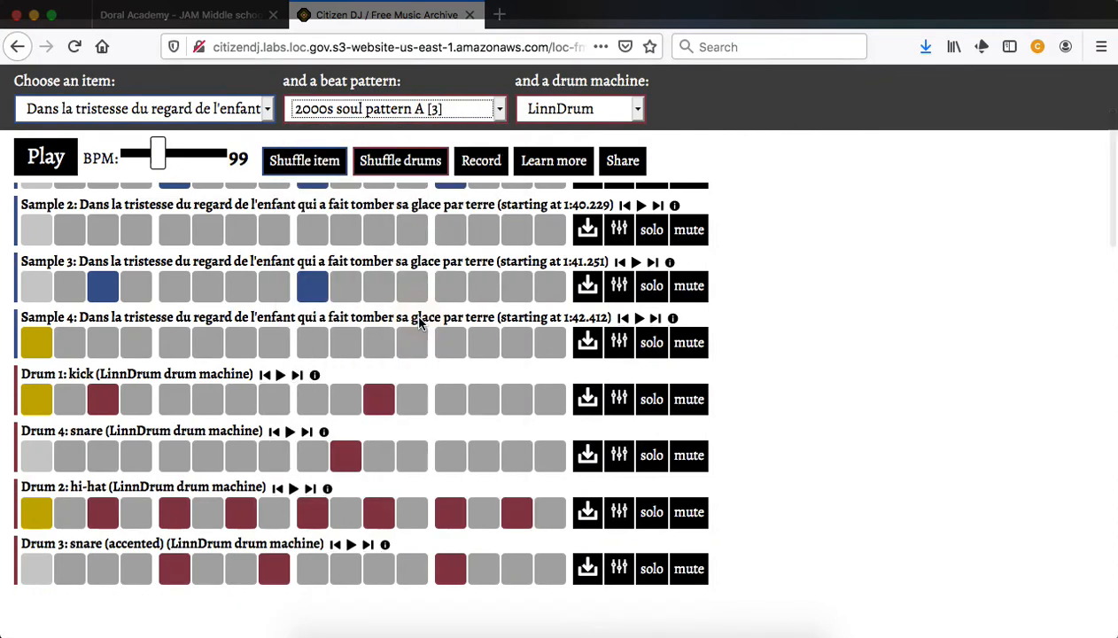
click(49, 157)
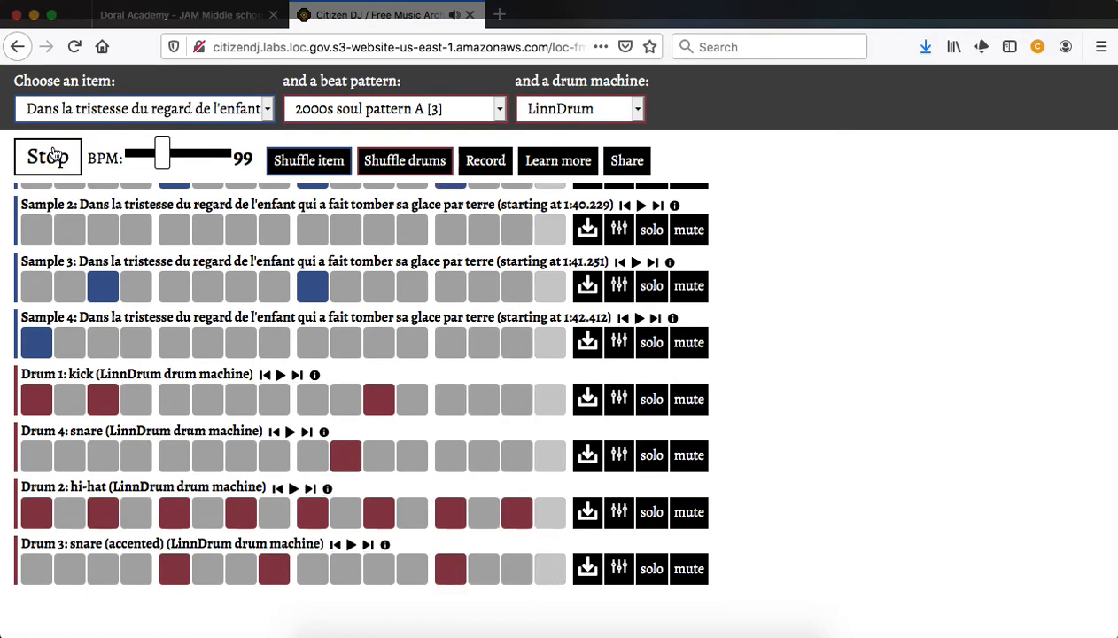
click(51, 157)
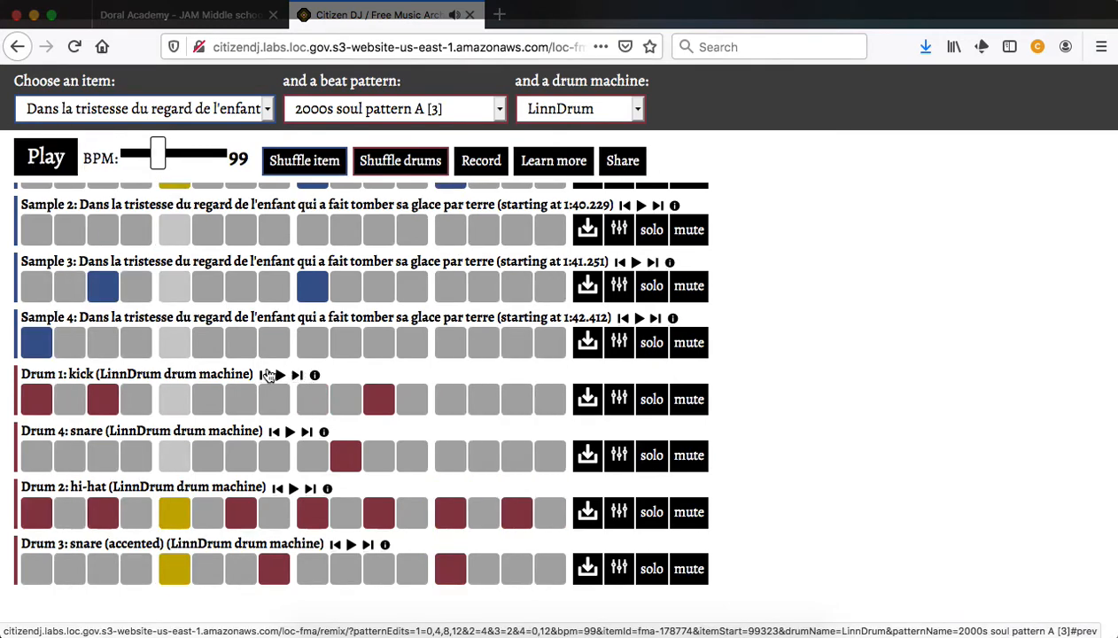
Step: Select Linn LM-1 as the drum machine, and listen to the loop before stopping playback
click(560, 113)
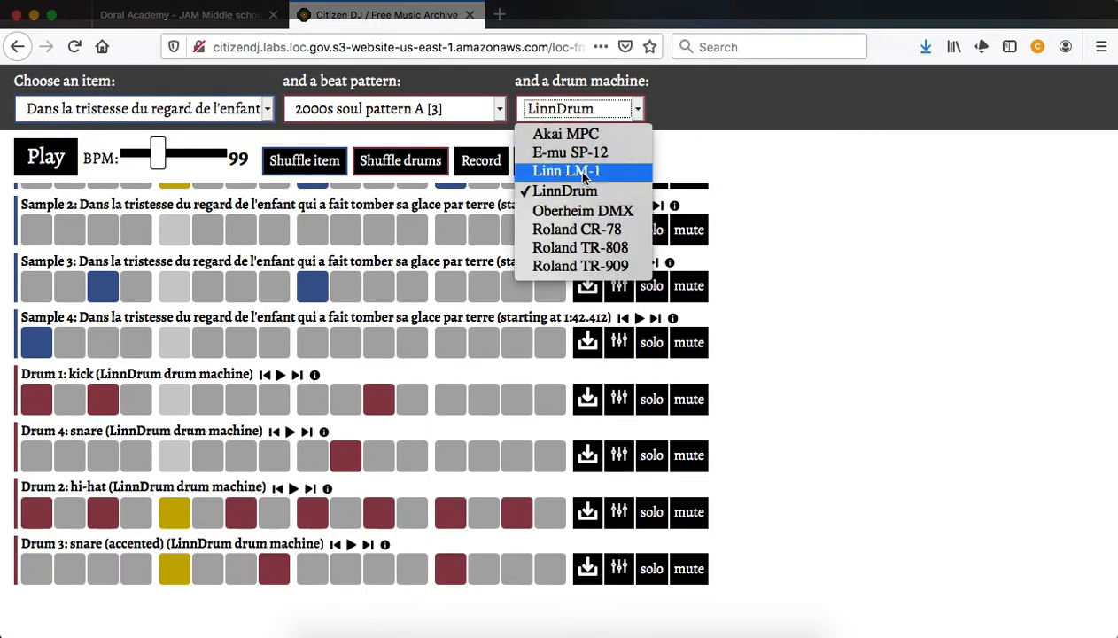
click(583, 171)
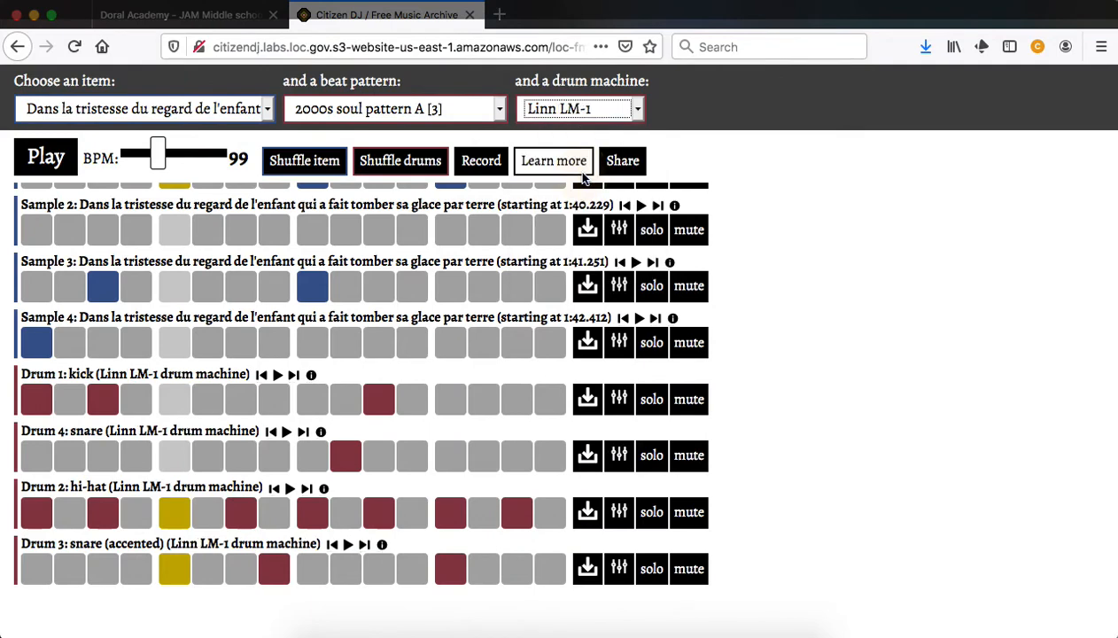
click(44, 158)
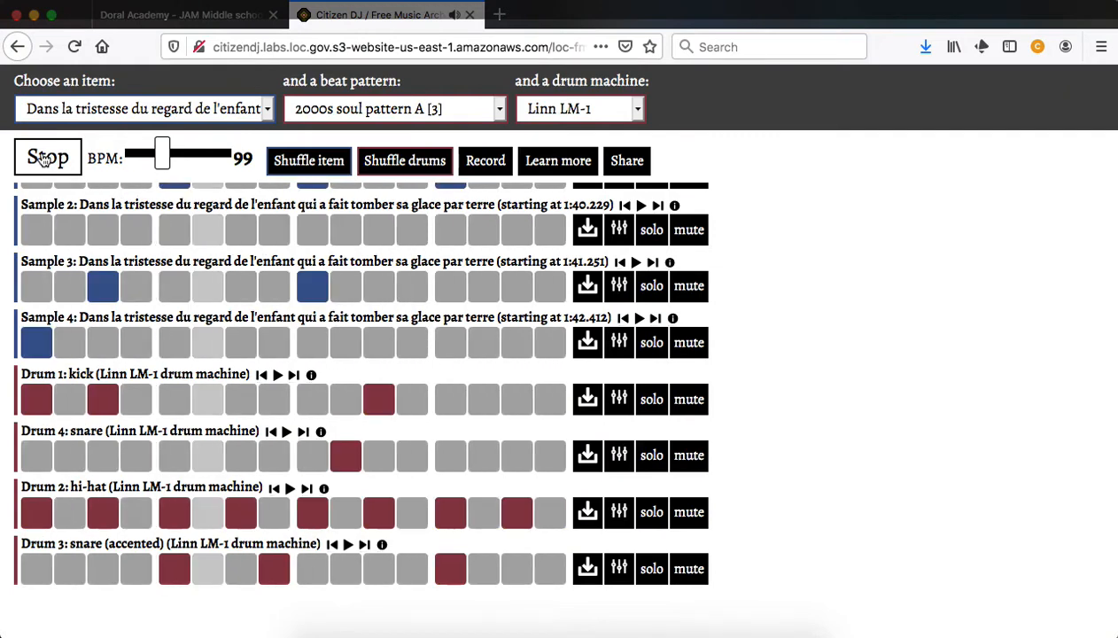
click(44, 157)
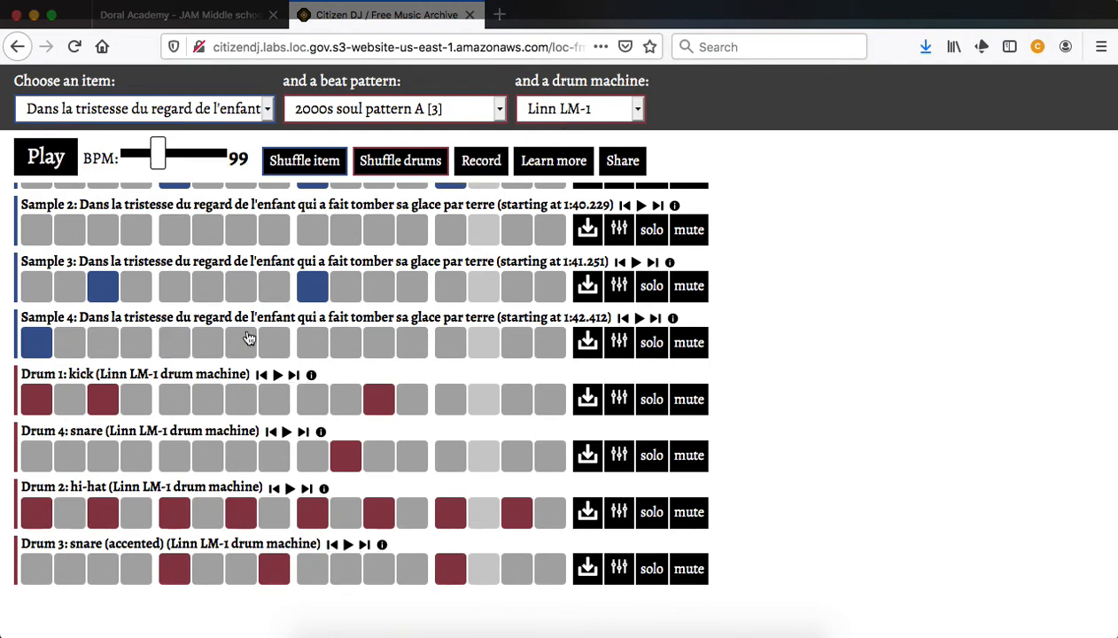
Step: Look over the arranged sample and drum rows and the sample download options further down the remix page
scroll(798, 336, up, 3)
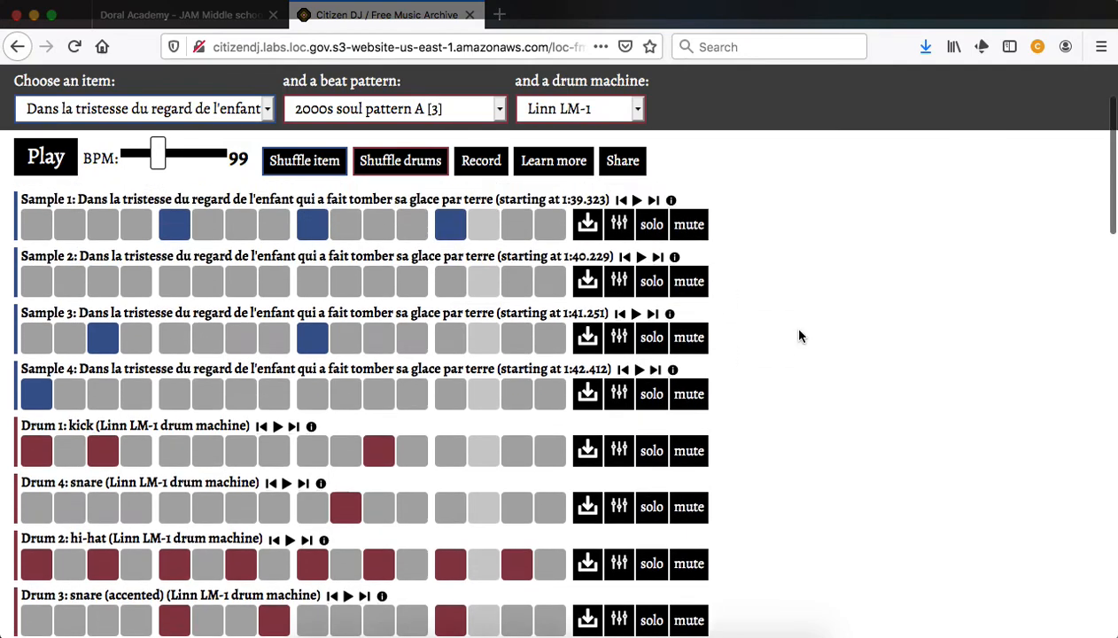
scroll(799, 336, down, 5)
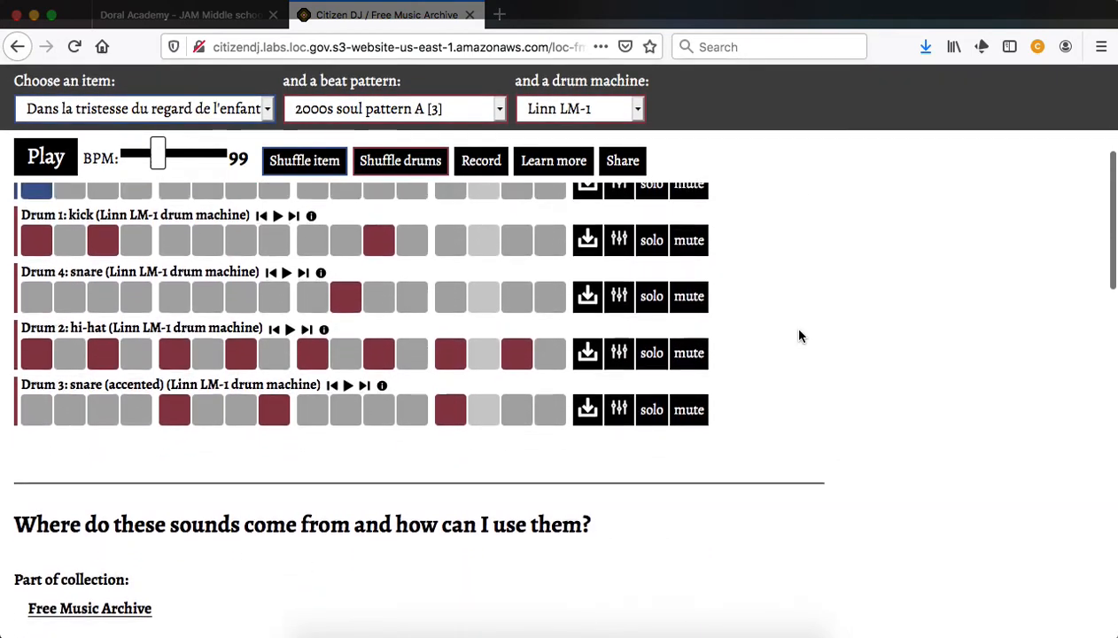
scroll(798, 336, up, 3)
scroll(798, 336, down, 2)
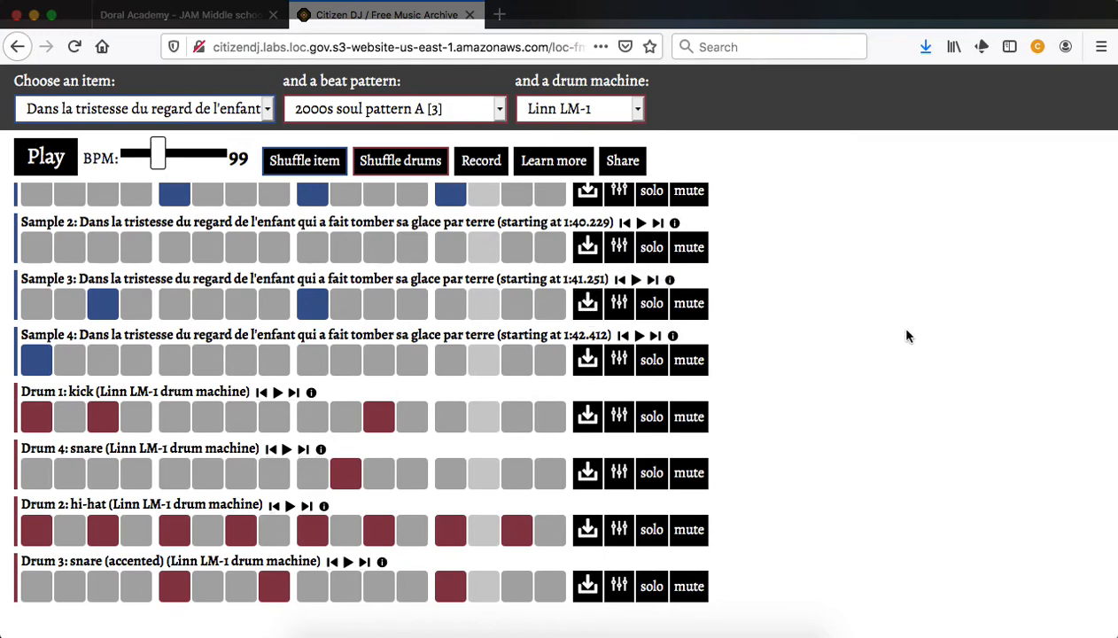
scroll(906, 334, down, 15)
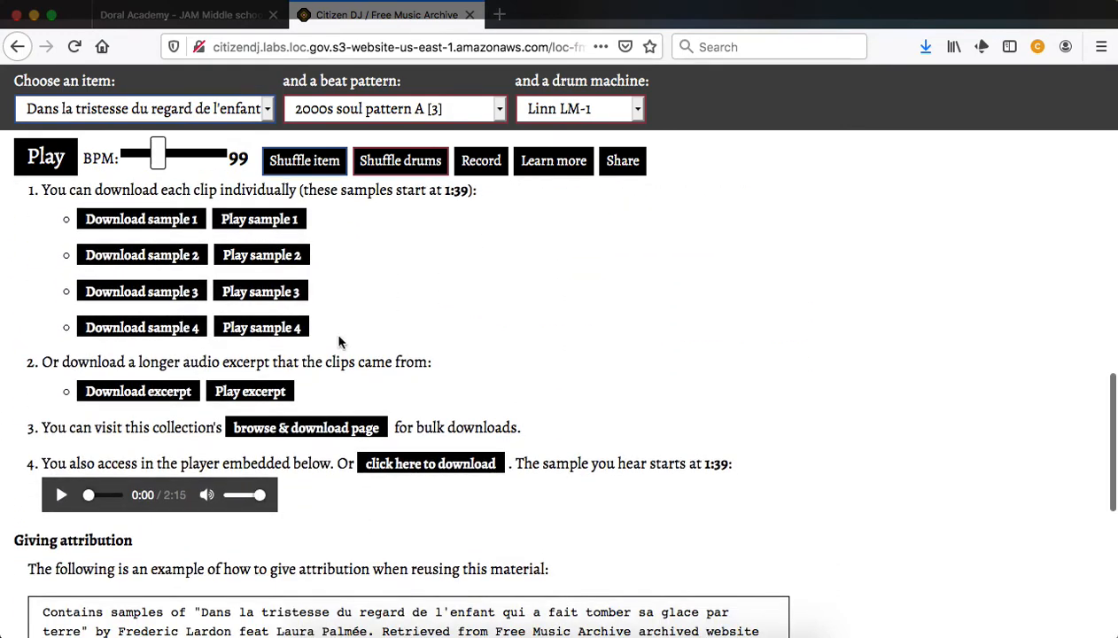
scroll(120, 248, up, 10)
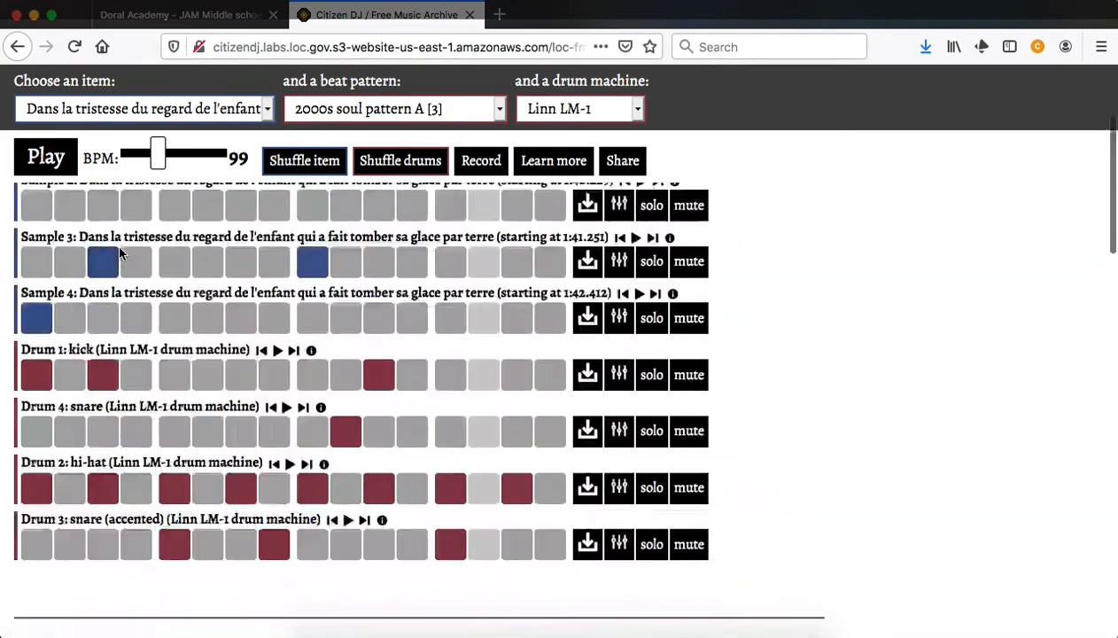
scroll(839, 355, down, 1)
scroll(838, 355, down, 2)
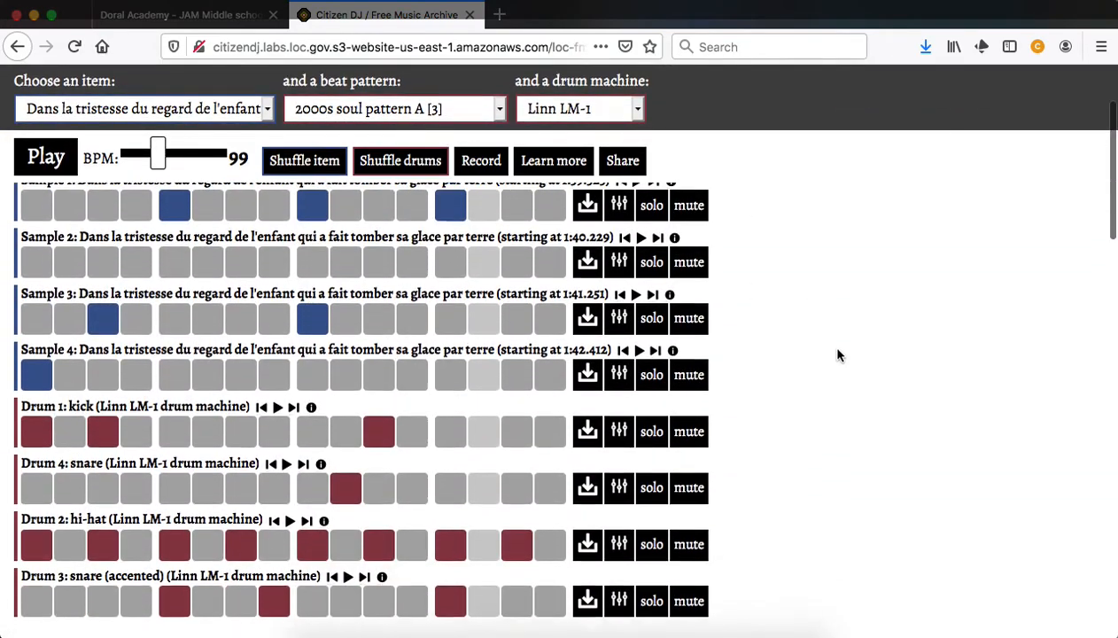
scroll(839, 356, down, 1)
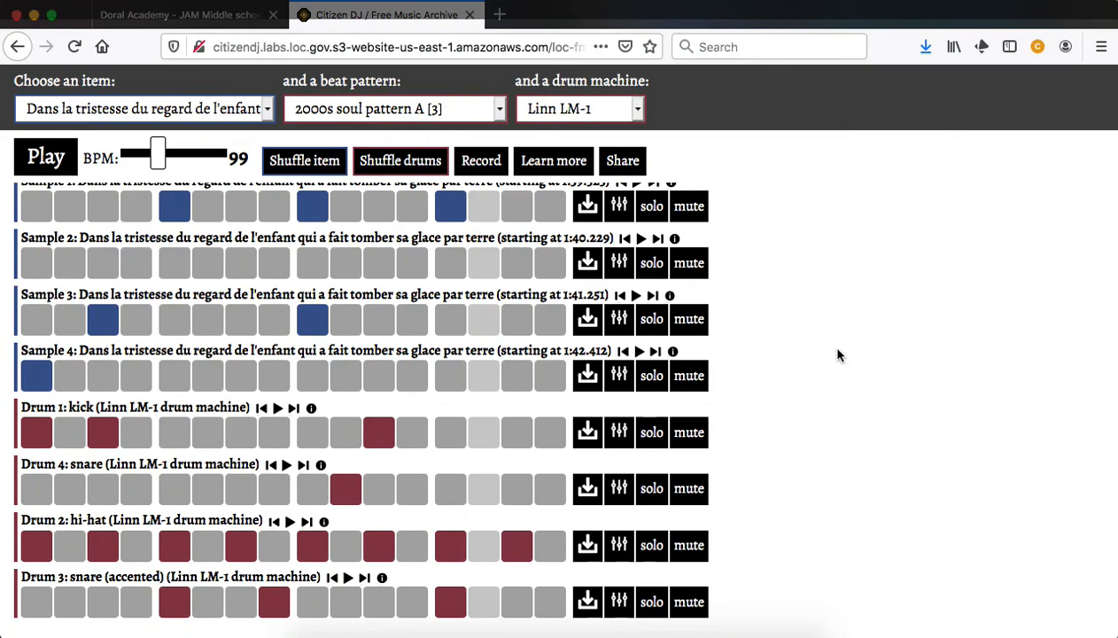
scroll(837, 355, up, 1)
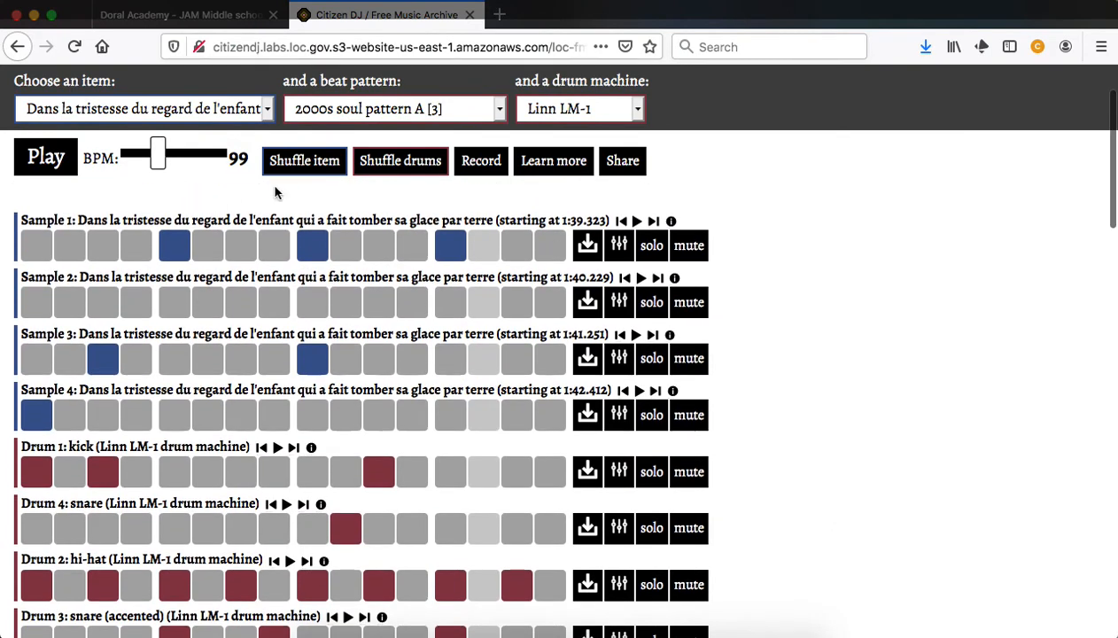
Step: Copy the remix's share link and open it in a new browser tab
click(624, 162)
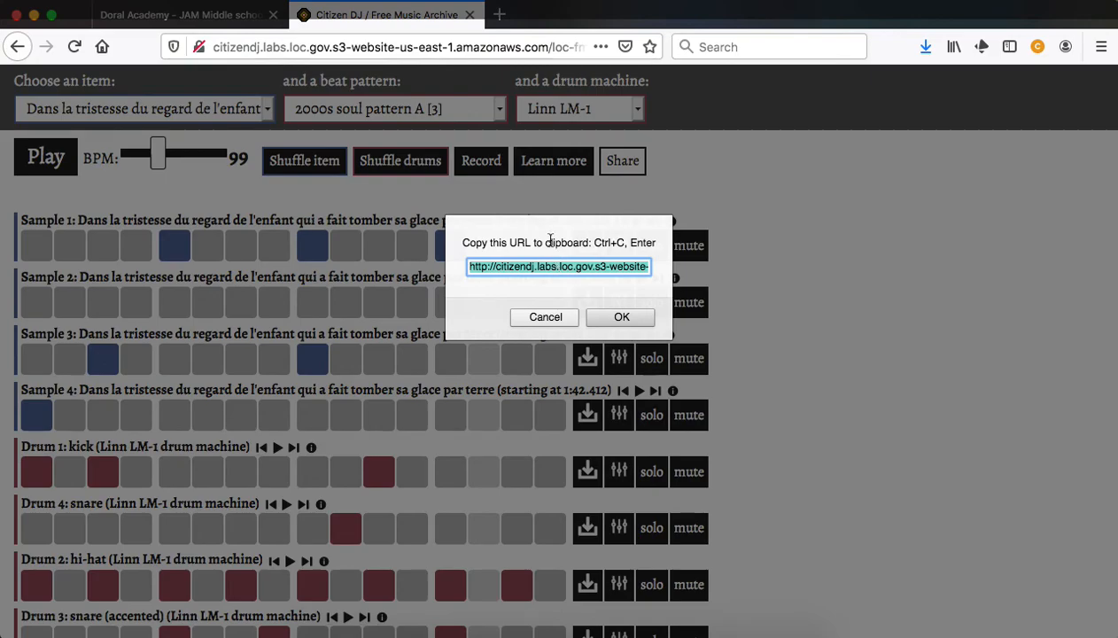
click(499, 15)
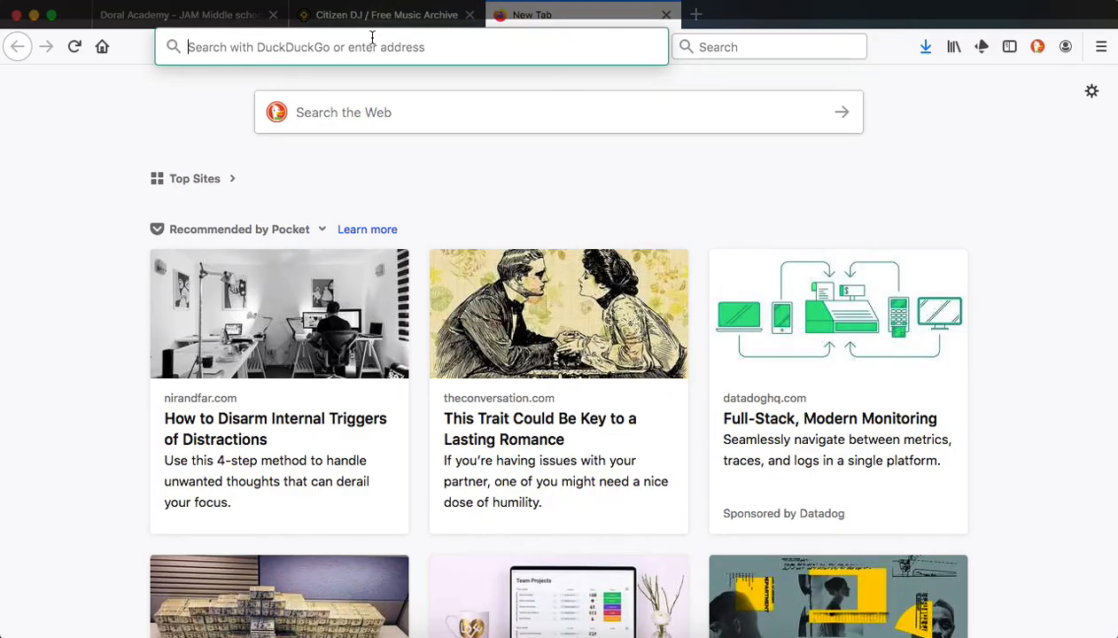
key(super+v)
key(Return)
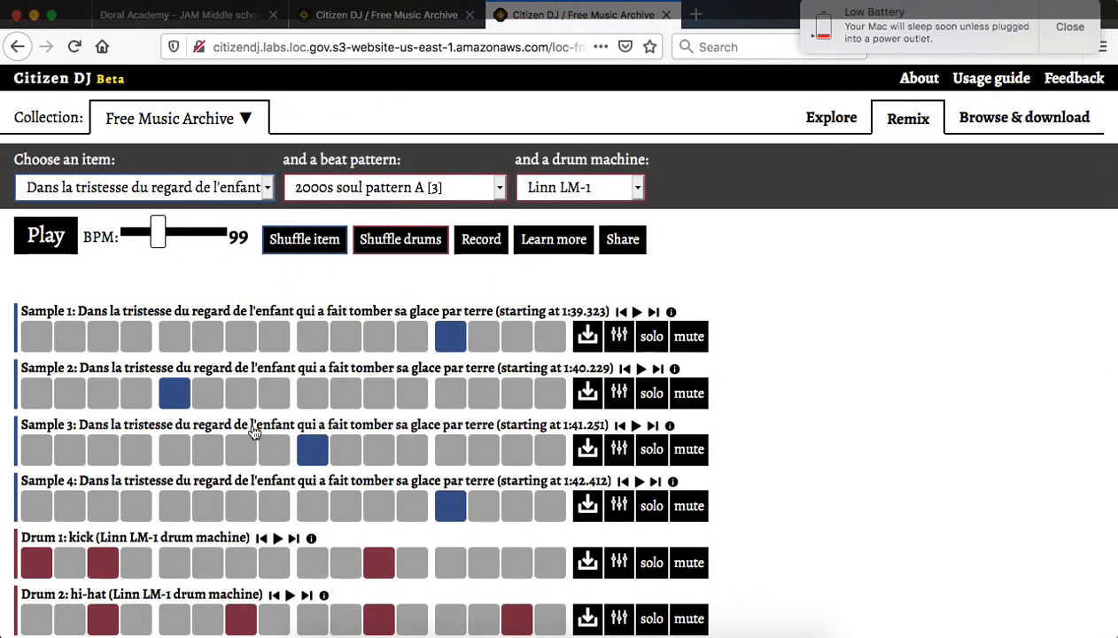
Step: Compare the sample and drum rows of the shared copy with the original remix, dismissing the original's share link dialog
scroll(268, 426, down, 2)
scroll(268, 426, down, 2)
scroll(268, 426, up, 4)
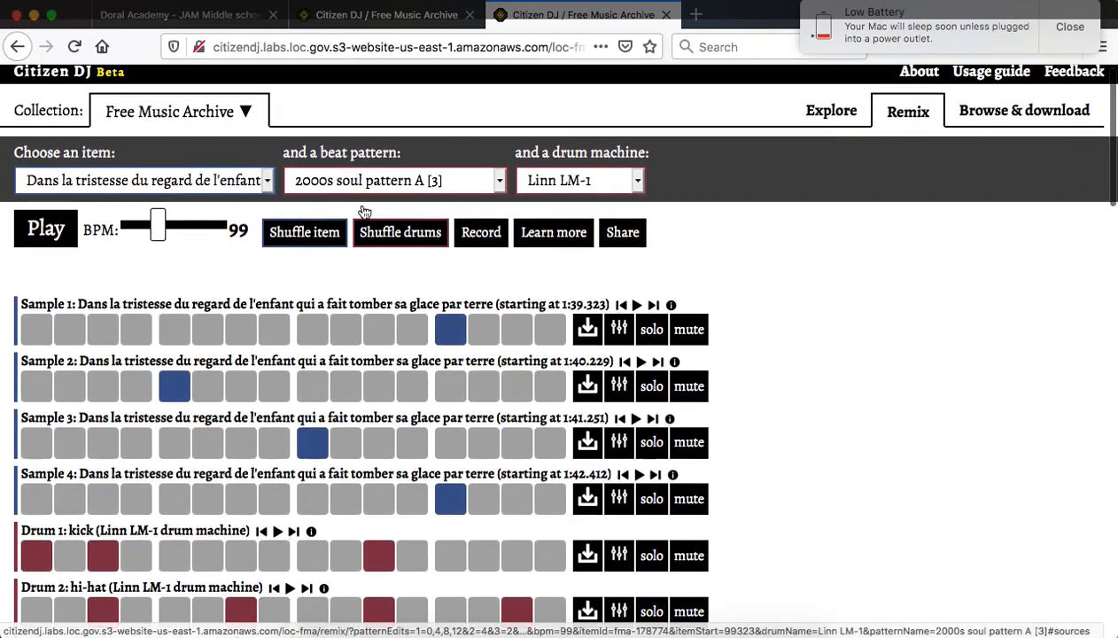
click(386, 16)
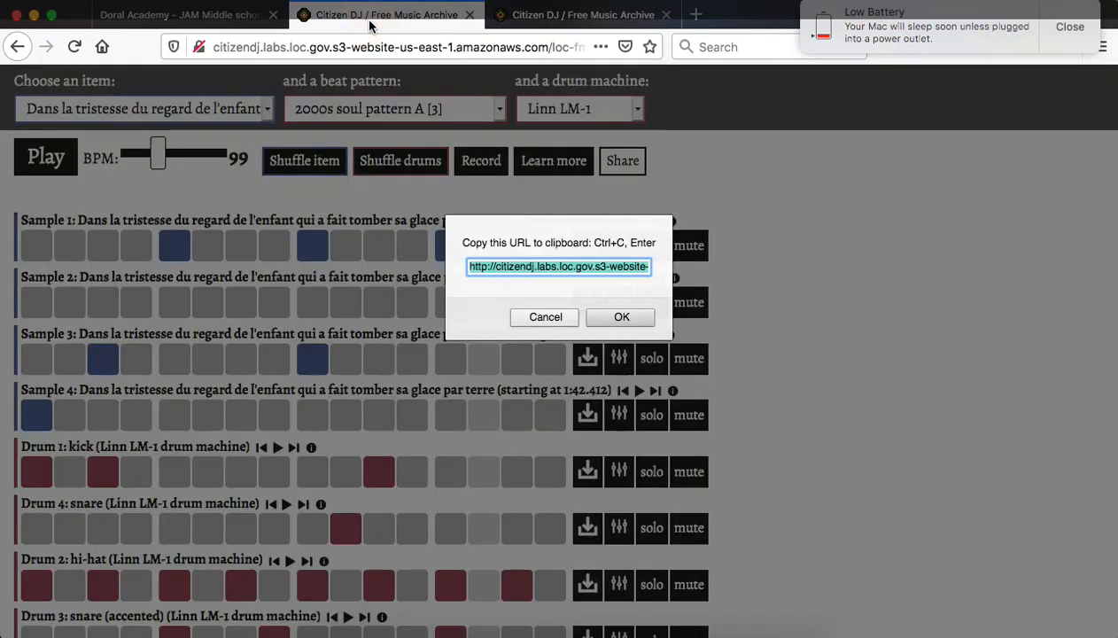
click(545, 316)
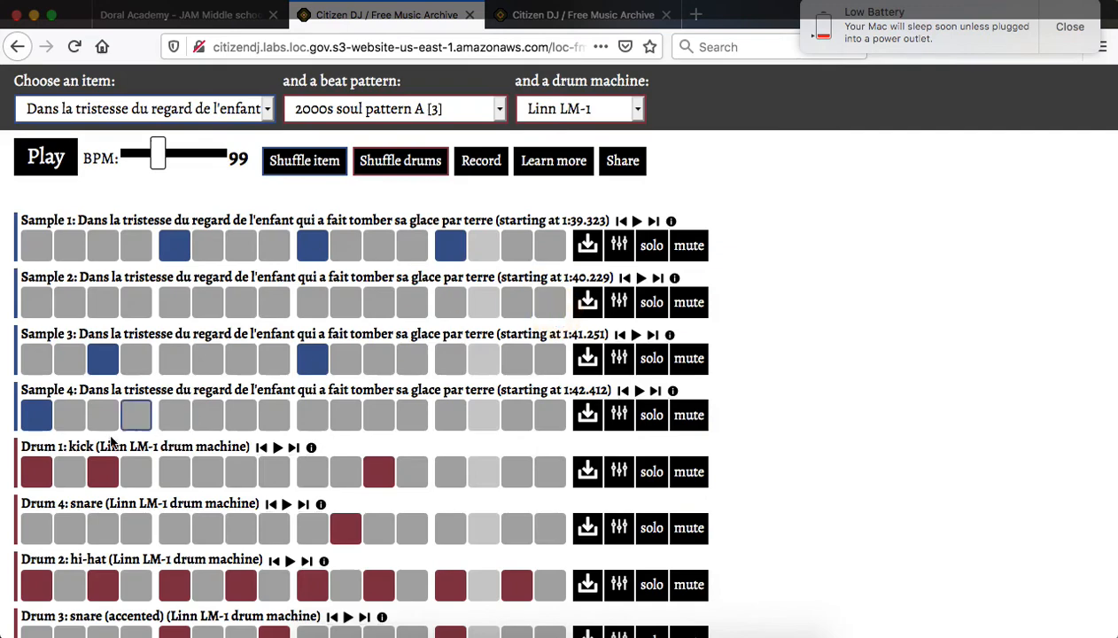
click(539, 16)
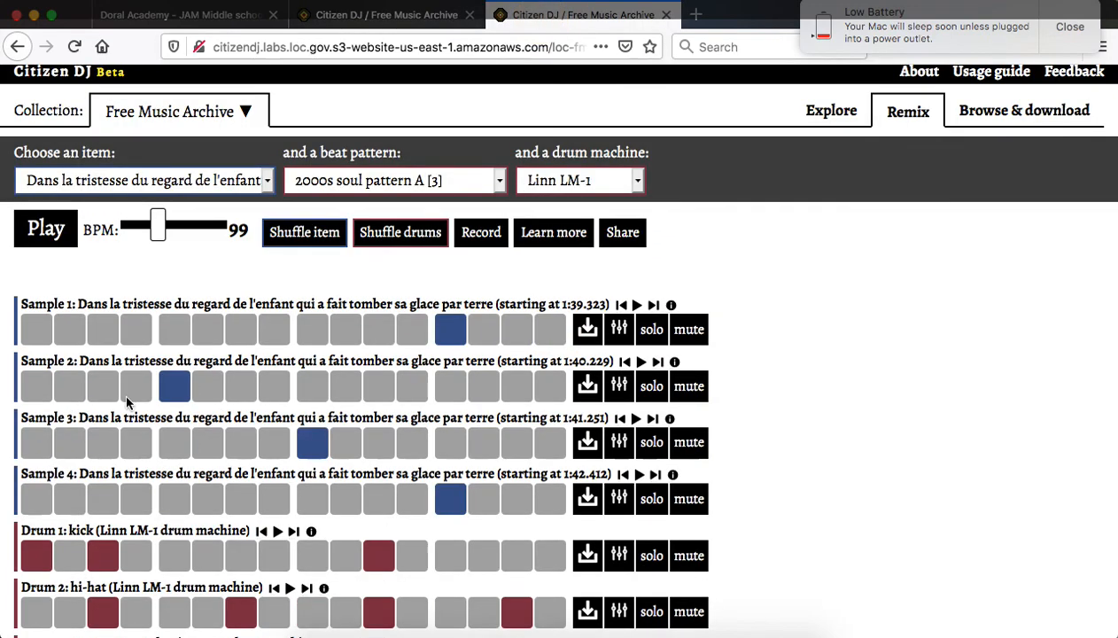
scroll(63, 456, down, 1)
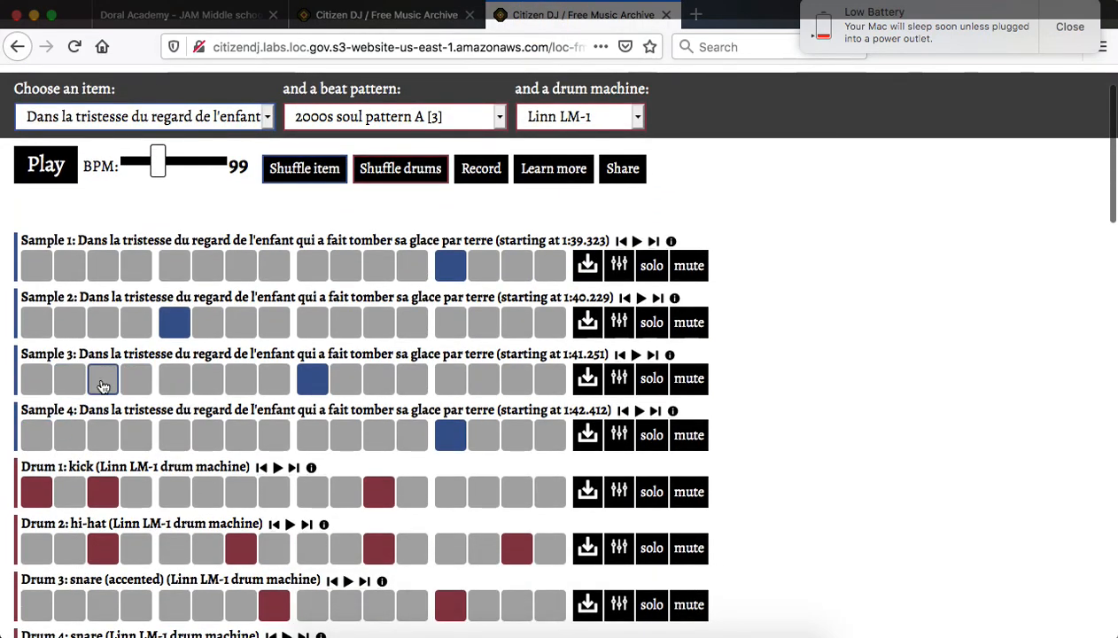
scroll(99, 420, down, 1)
scroll(100, 394, up, 2)
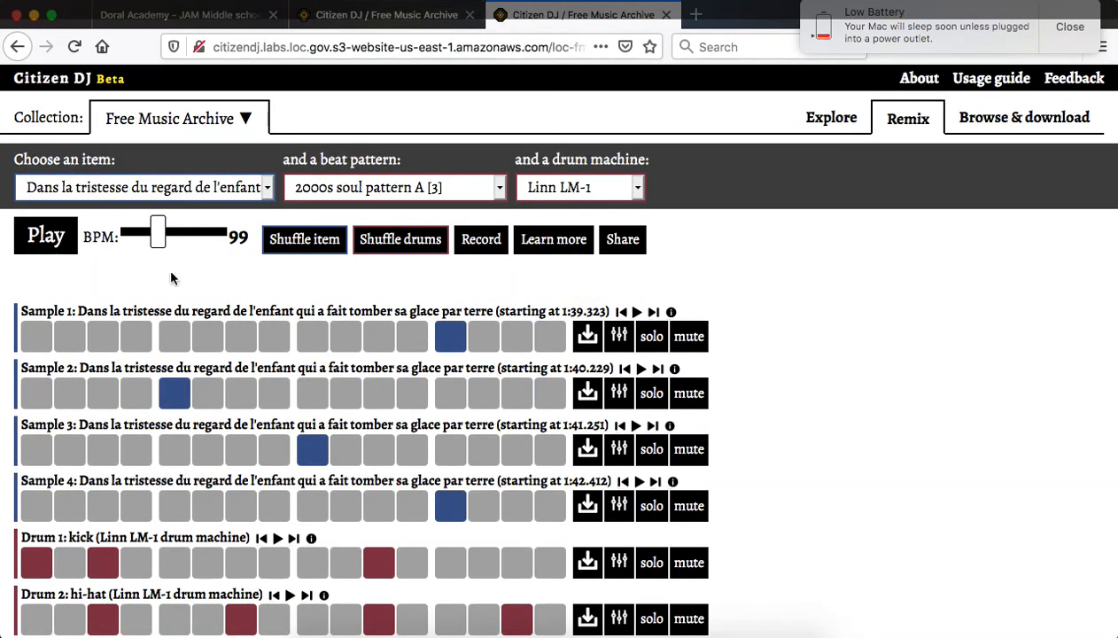
Step: Return to the original remix, and play its loop briefly before stopping it
click(388, 16)
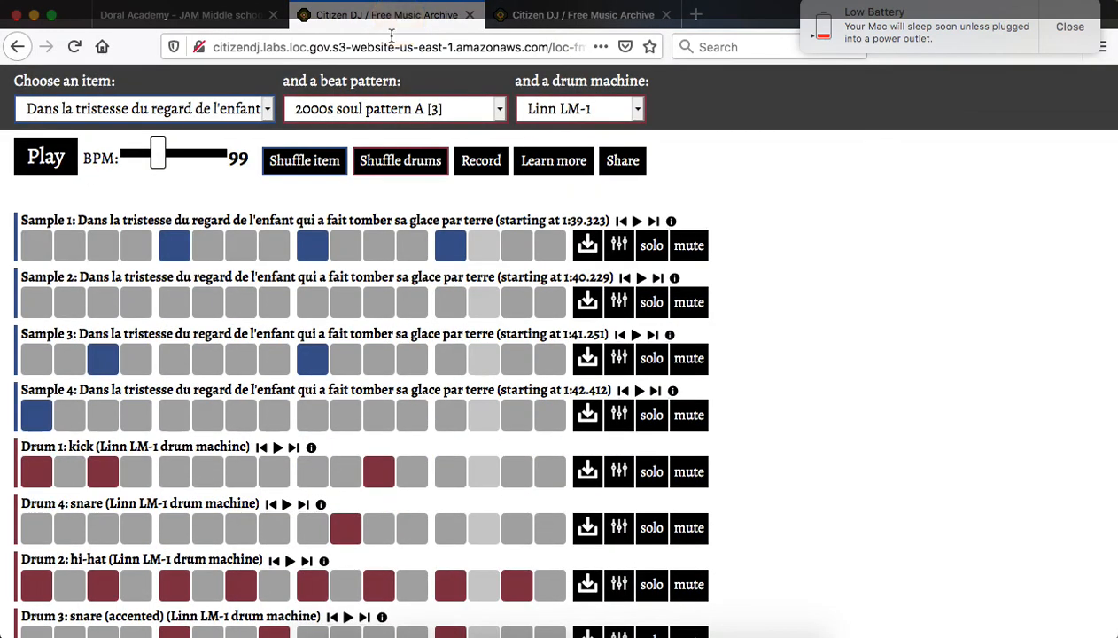
click(46, 160)
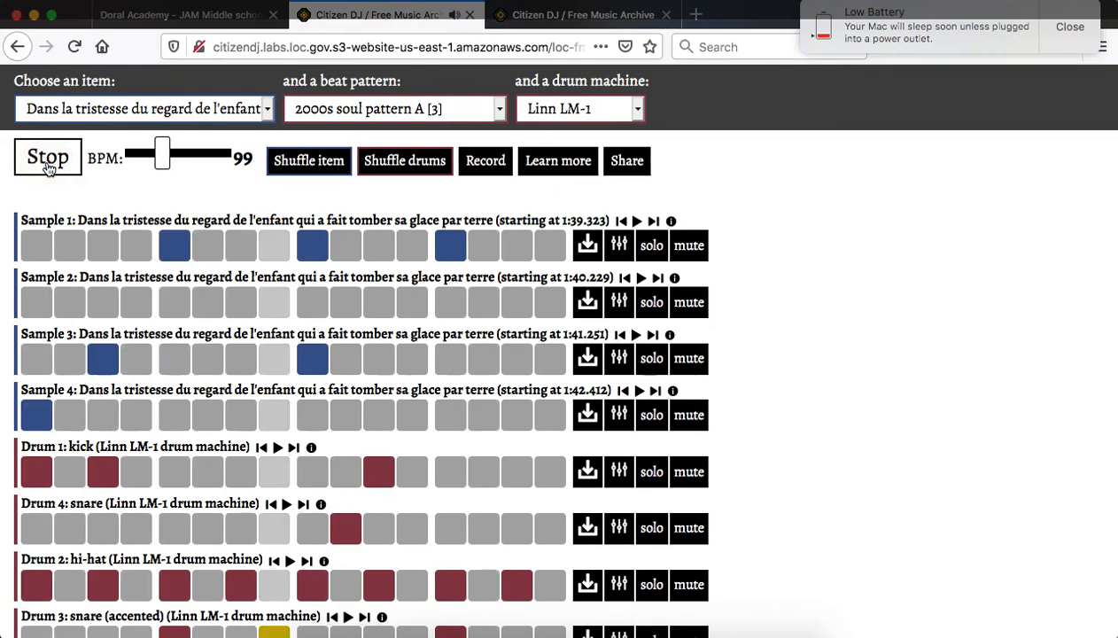
click(48, 159)
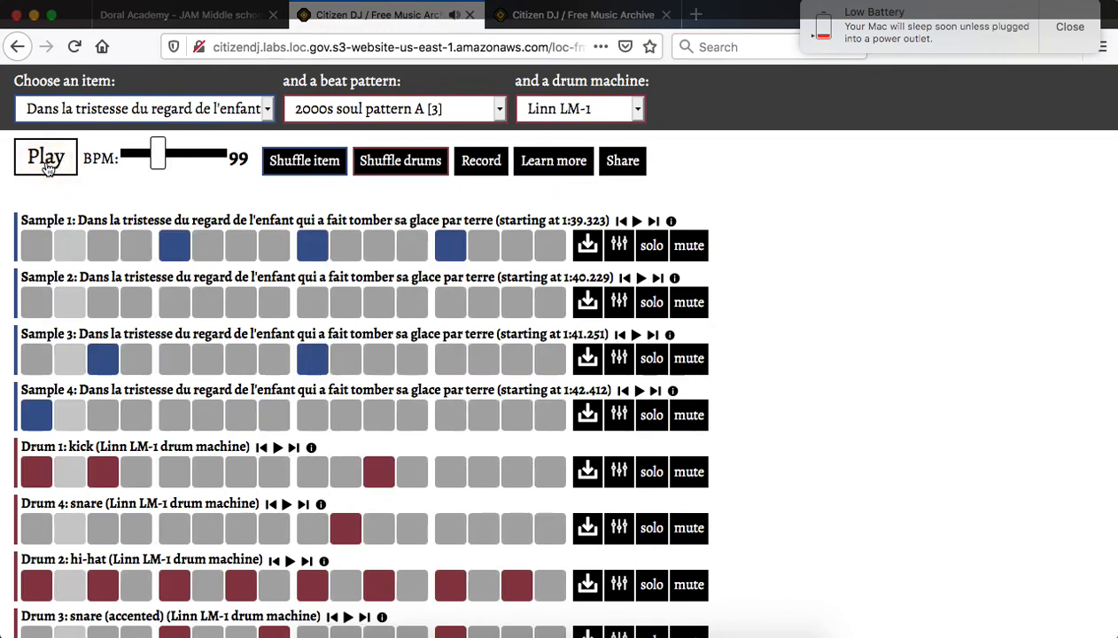
Step: Load a freshly copied share link of the original remix in the second tab, and play its loop before stopping it
click(623, 161)
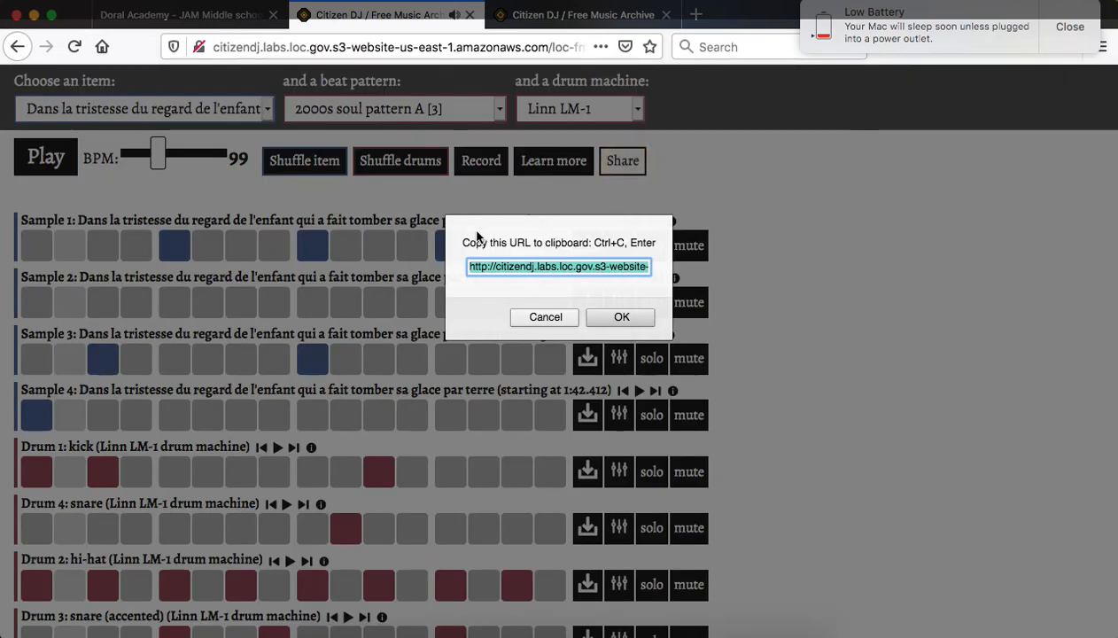
click(598, 15)
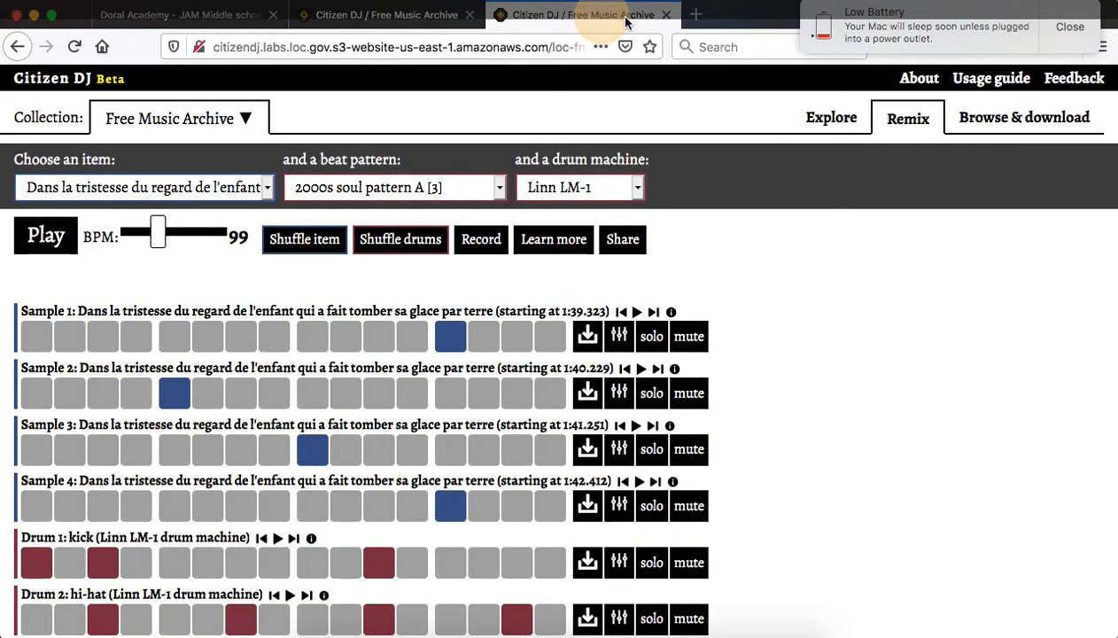
click(371, 47)
key(super+v)
key(Return)
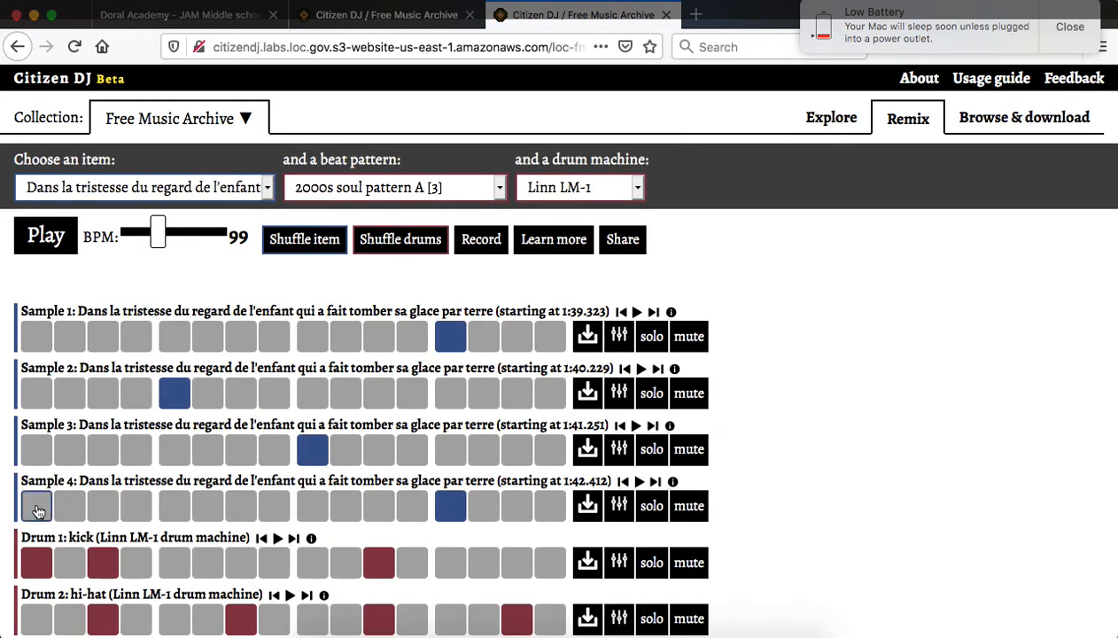
click(55, 239)
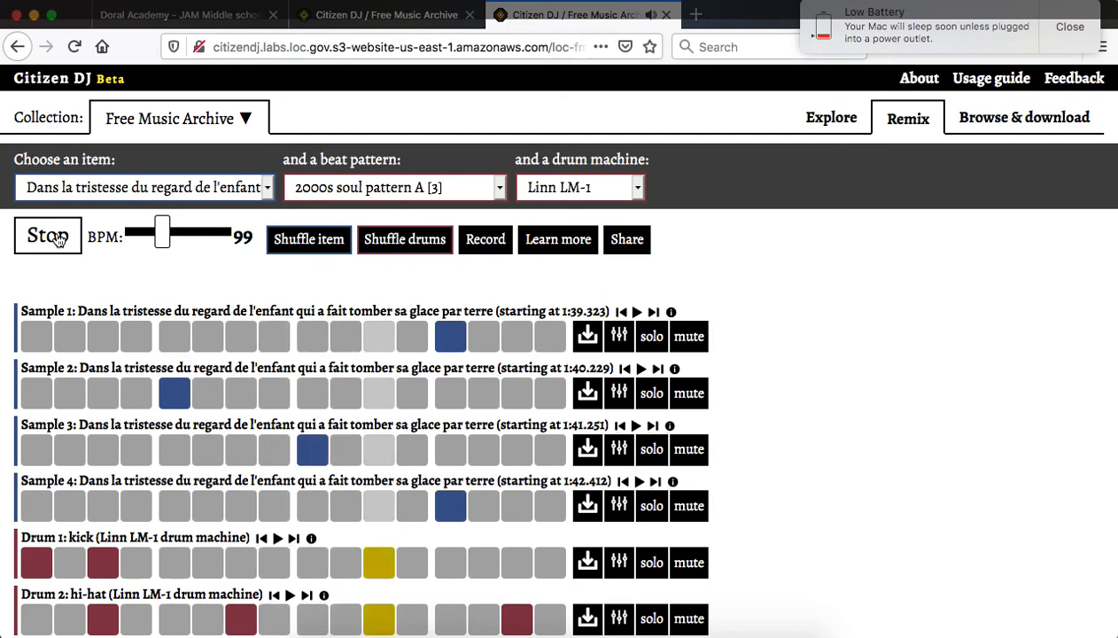
click(51, 237)
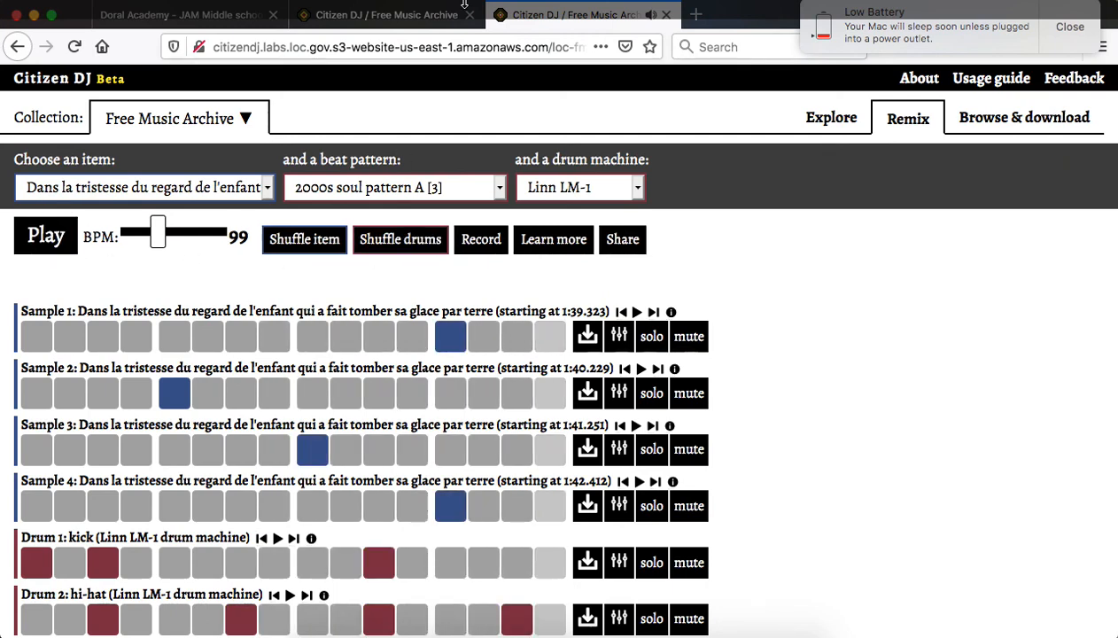
Step: Dismiss the share link dialog on the original remix and review its sample and drum rows from Sample 1 through the accented snare
click(443, 17)
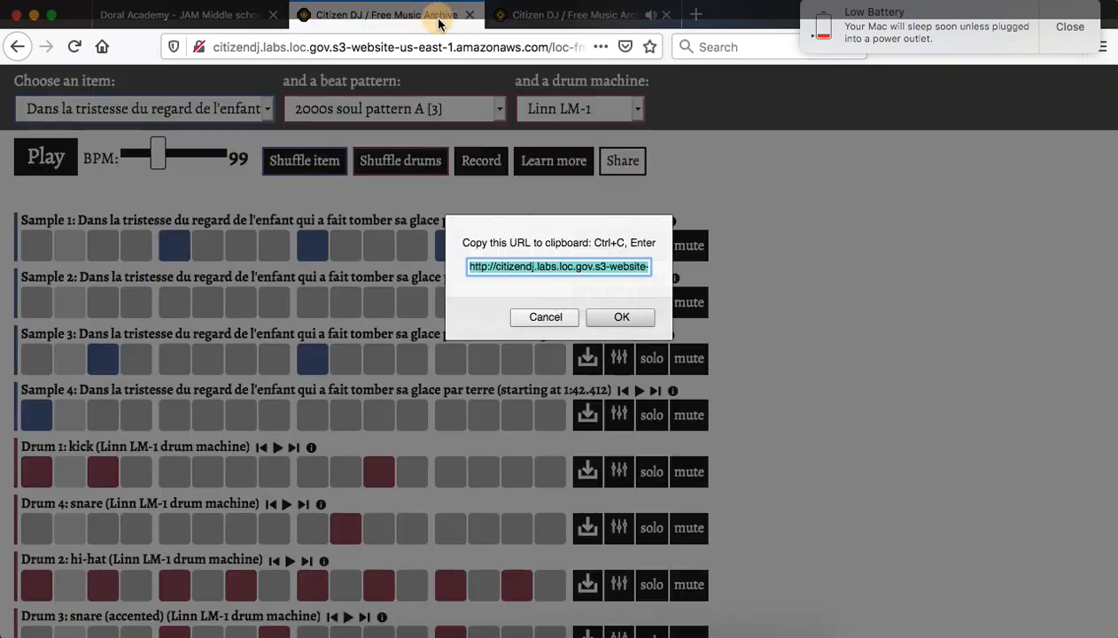
click(546, 315)
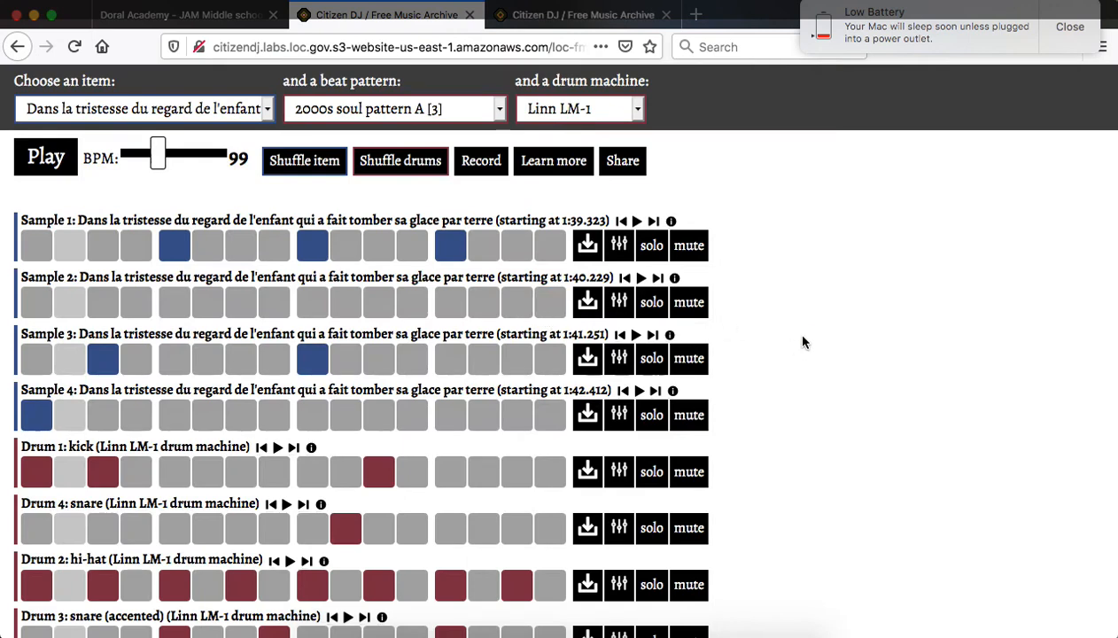
scroll(810, 339, down, 2)
scroll(809, 339, up, 4)
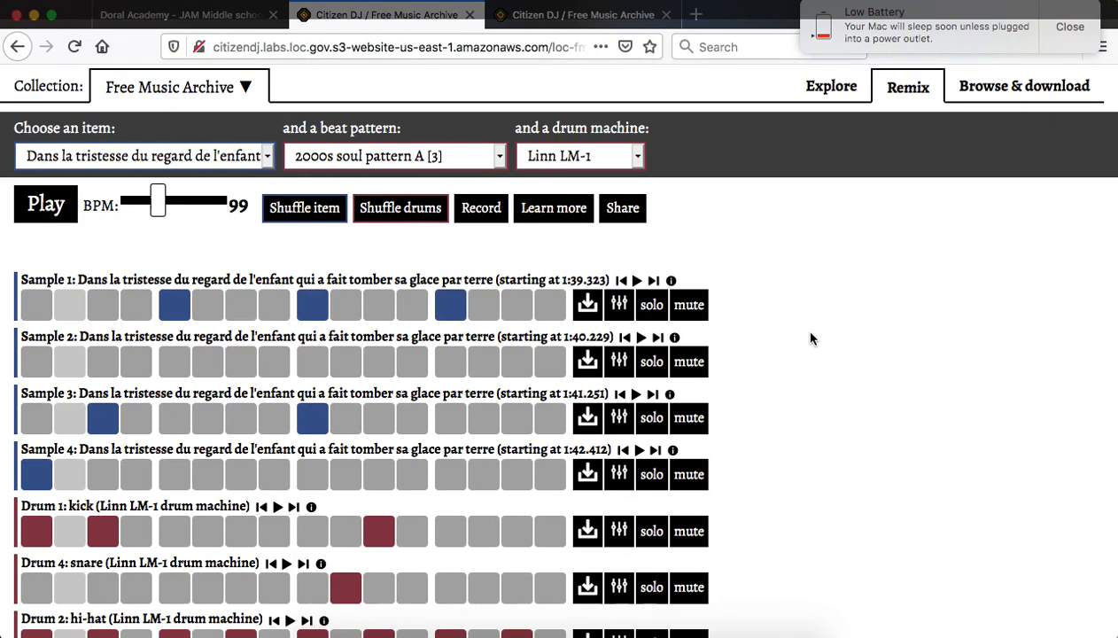
scroll(791, 283, up, 2)
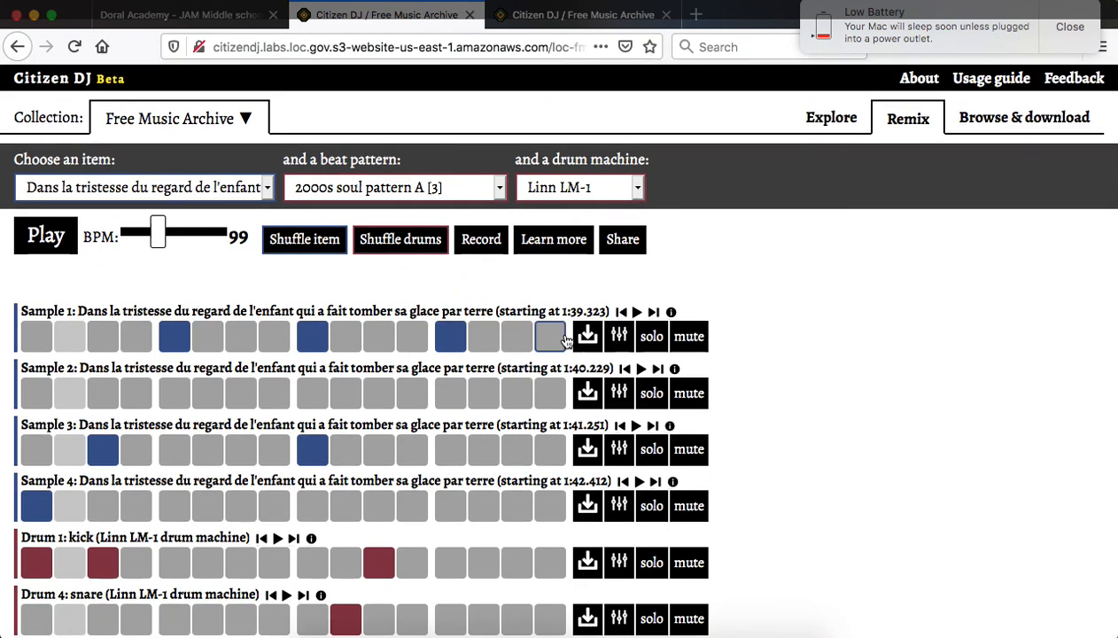
scroll(753, 452, down, 2)
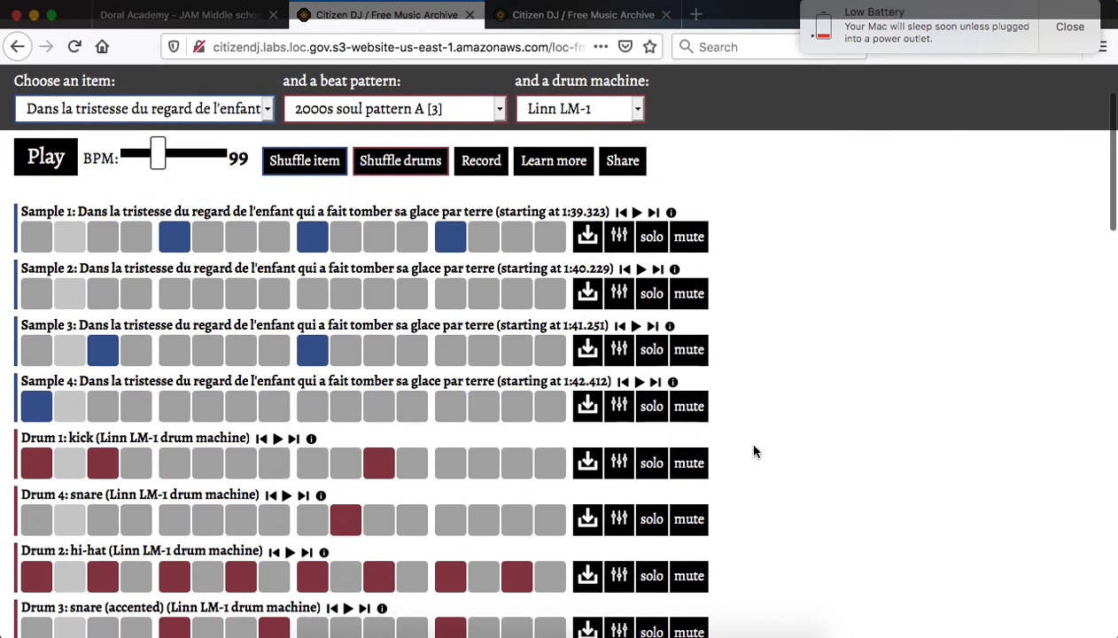
scroll(753, 452, down, 1)
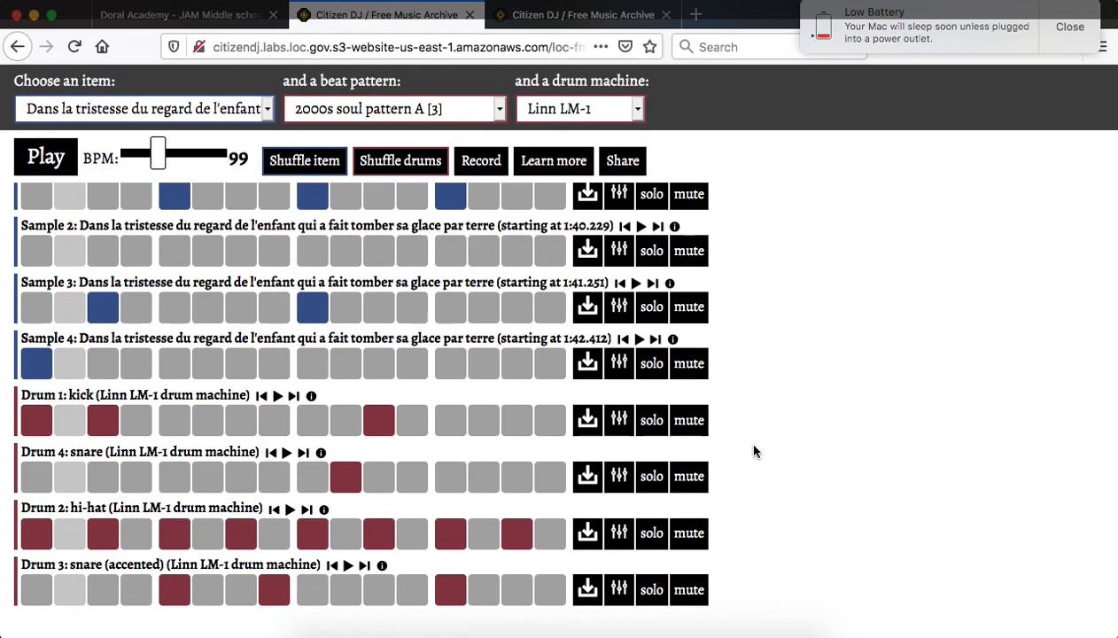
scroll(754, 450, up, 3)
scroll(754, 450, down, 2)
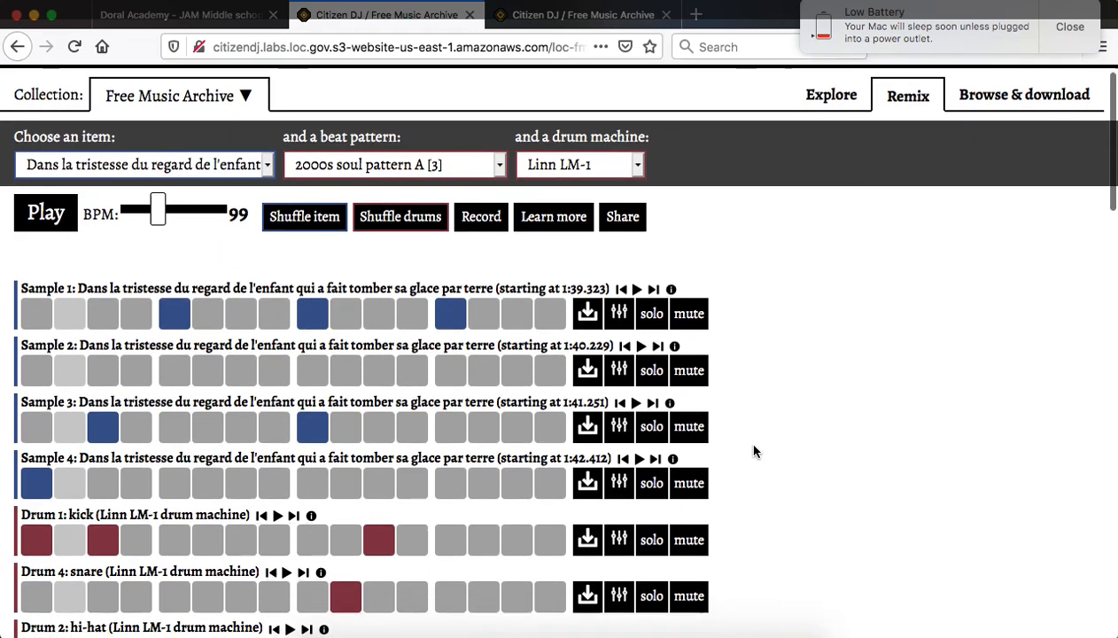
scroll(754, 451, up, 2)
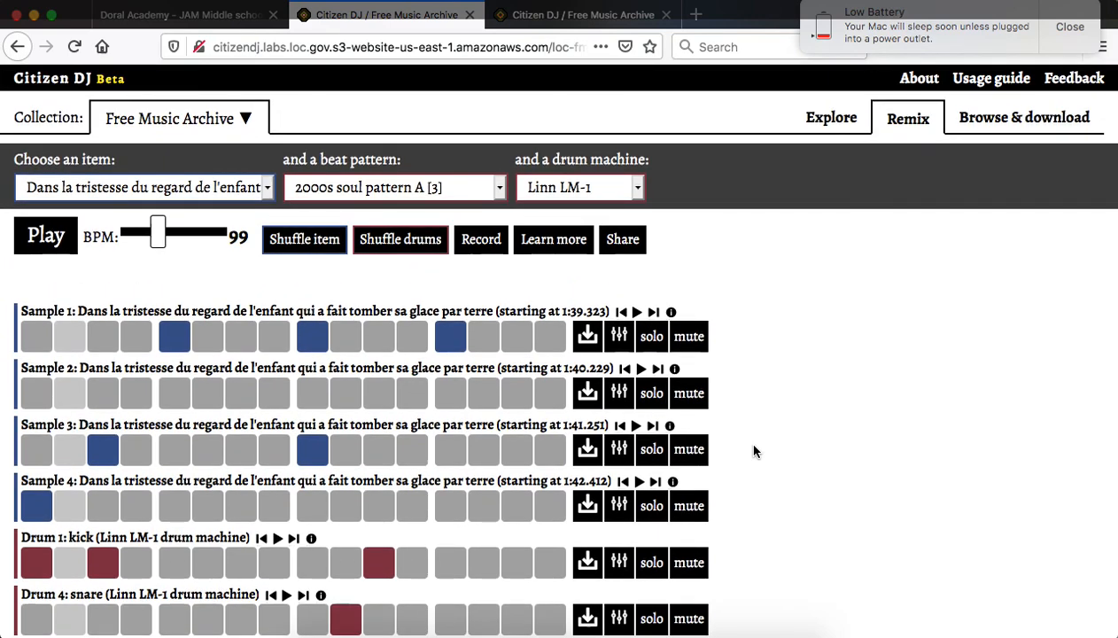
scroll(754, 450, down, 3)
scroll(754, 451, down, 2)
scroll(754, 451, up, 5)
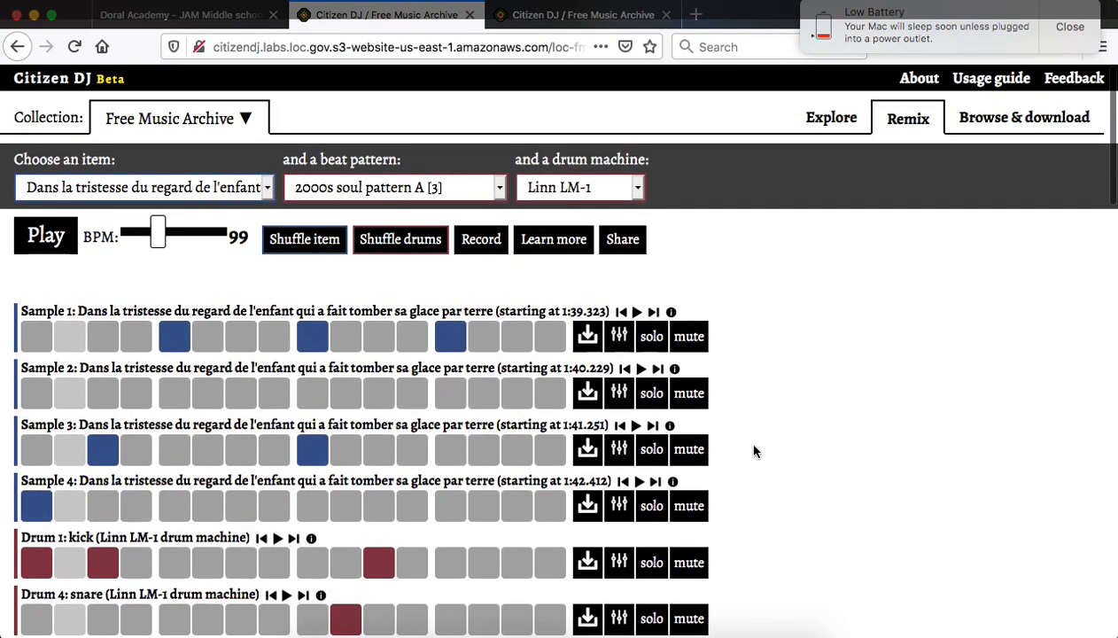